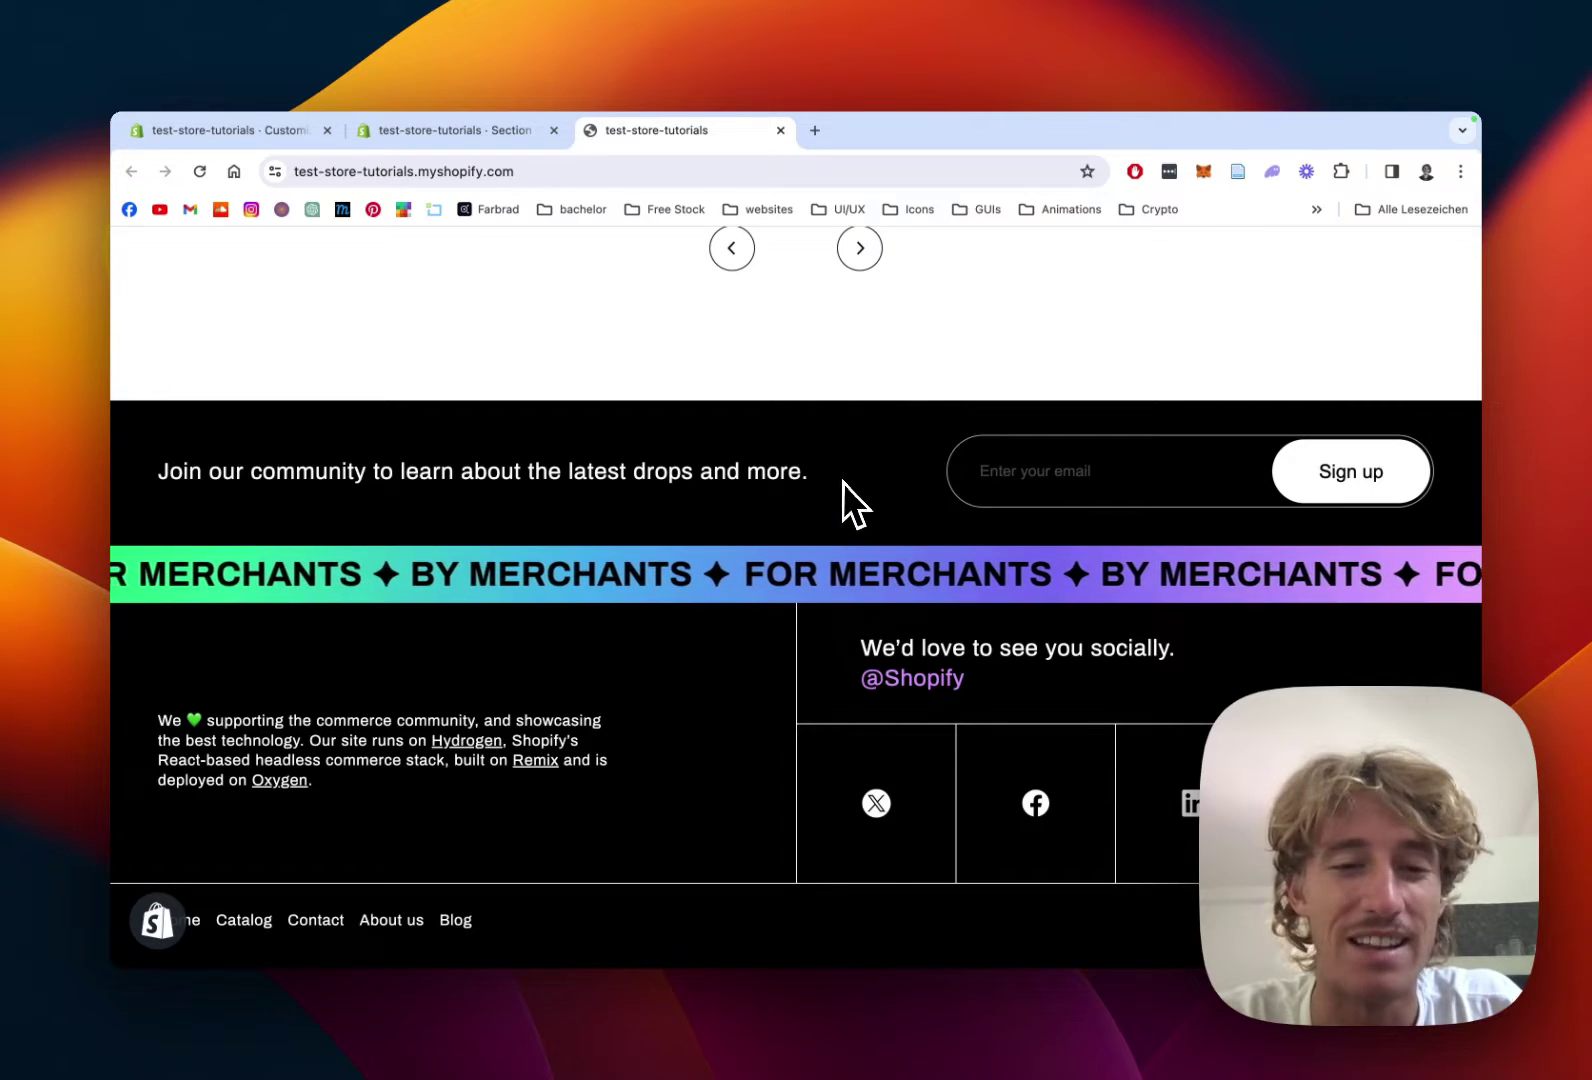
# Open the Section Store app and go to its Explore Sections catalogue
pyautogui.scroll(1, 719, 450)
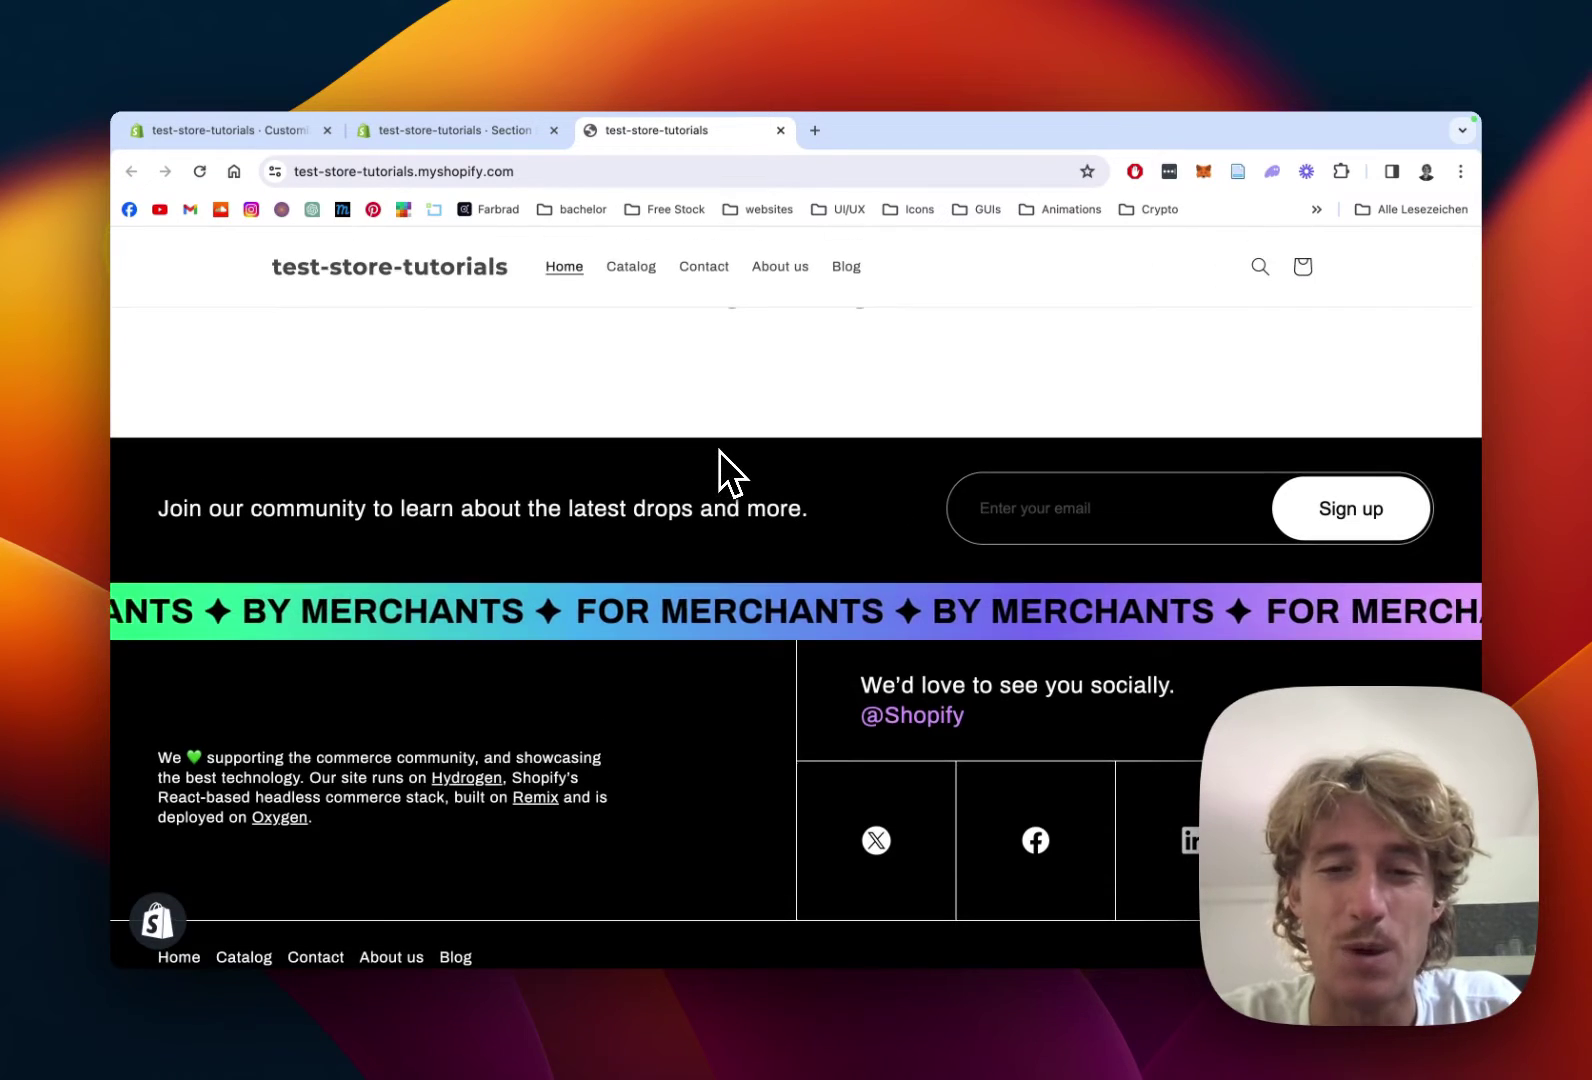
pyautogui.scroll(-2, 719, 450)
pyautogui.scroll(5, 719, 450)
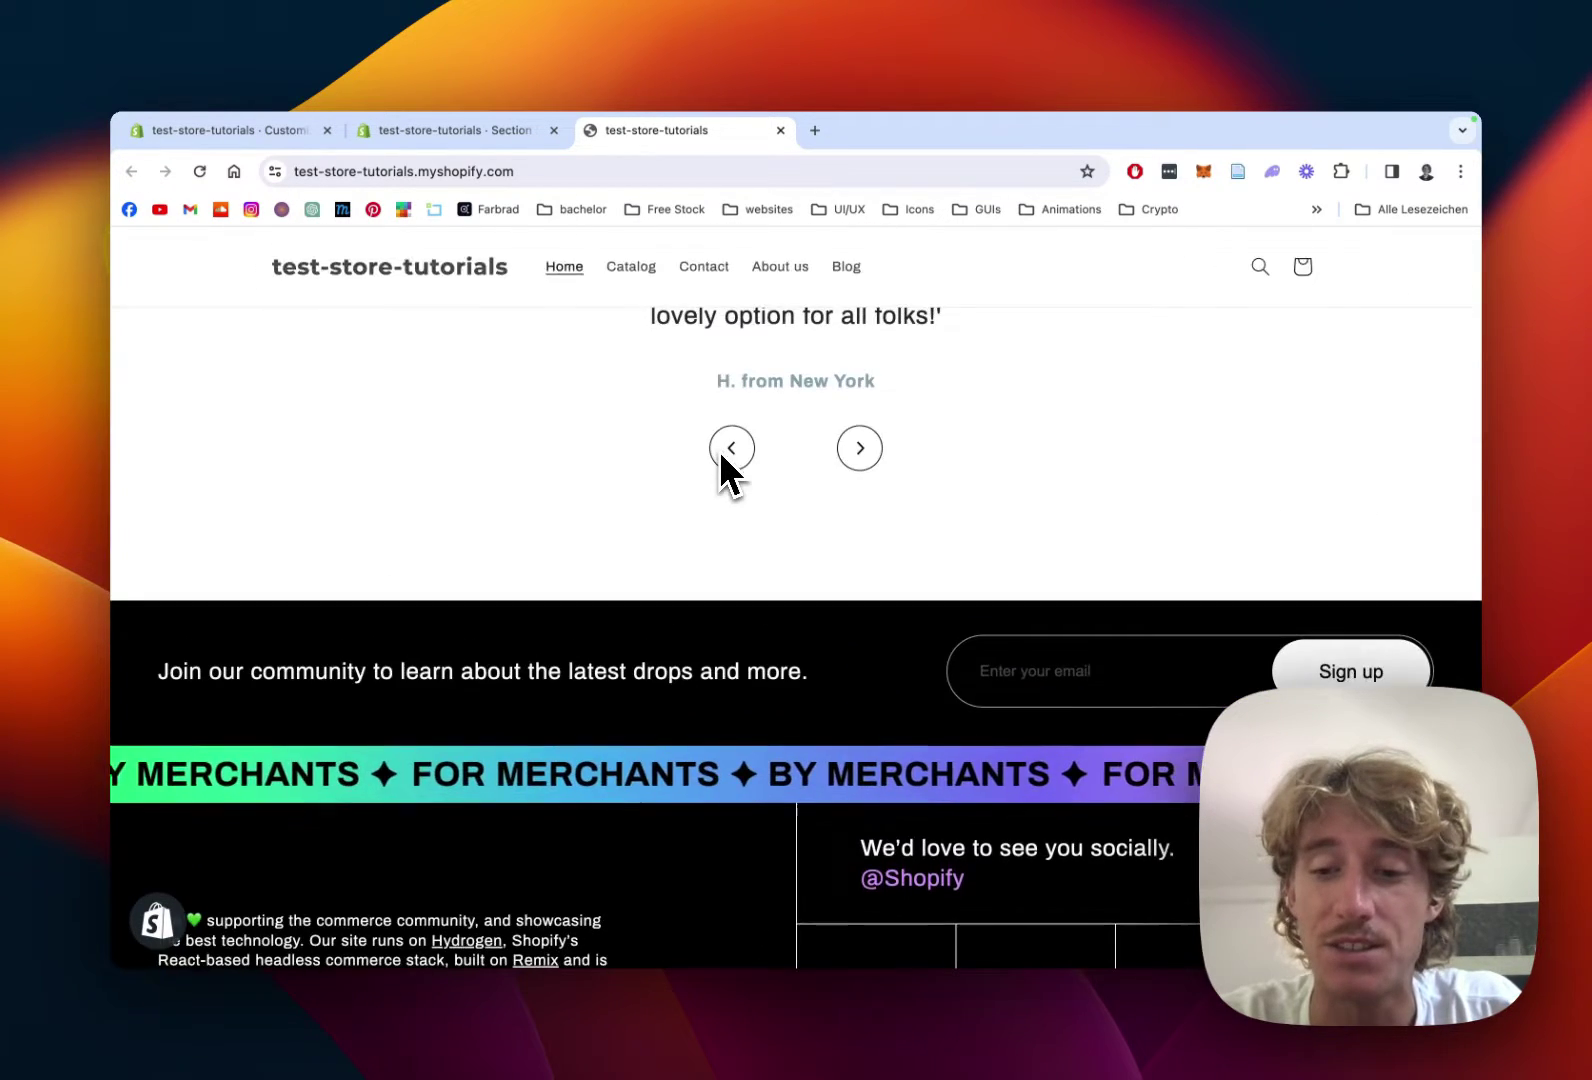
pyautogui.scroll(-1, 725, 460)
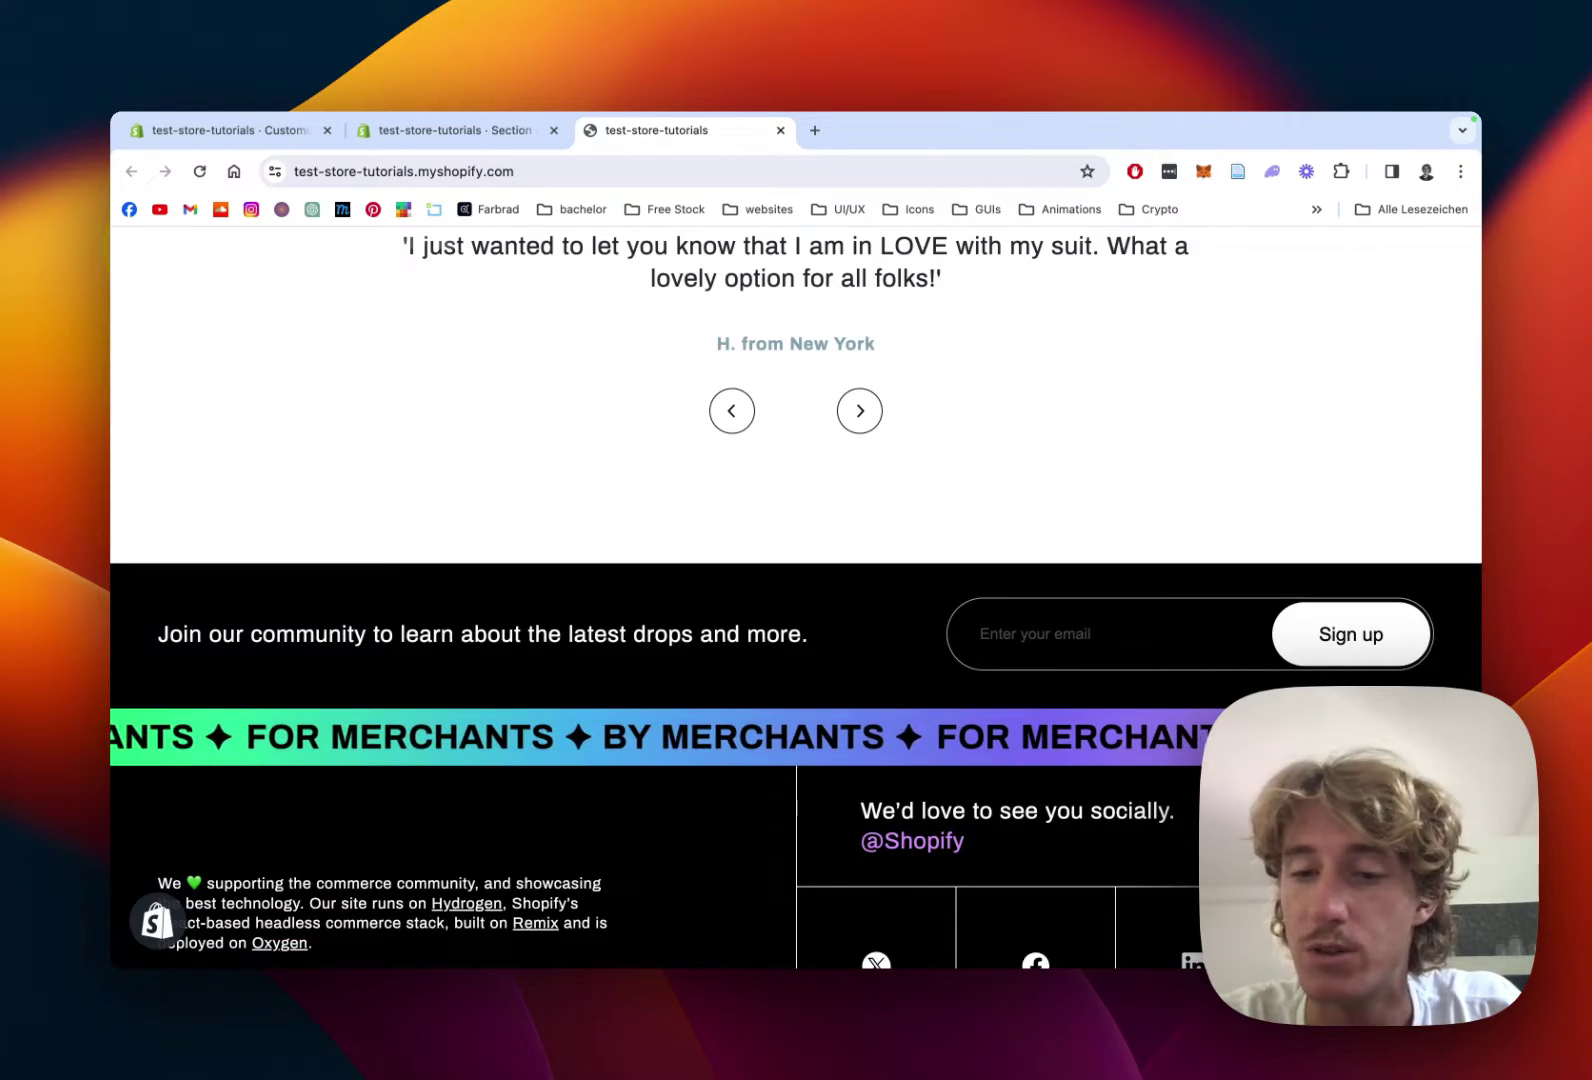
pyautogui.scroll(-4, 931, 622)
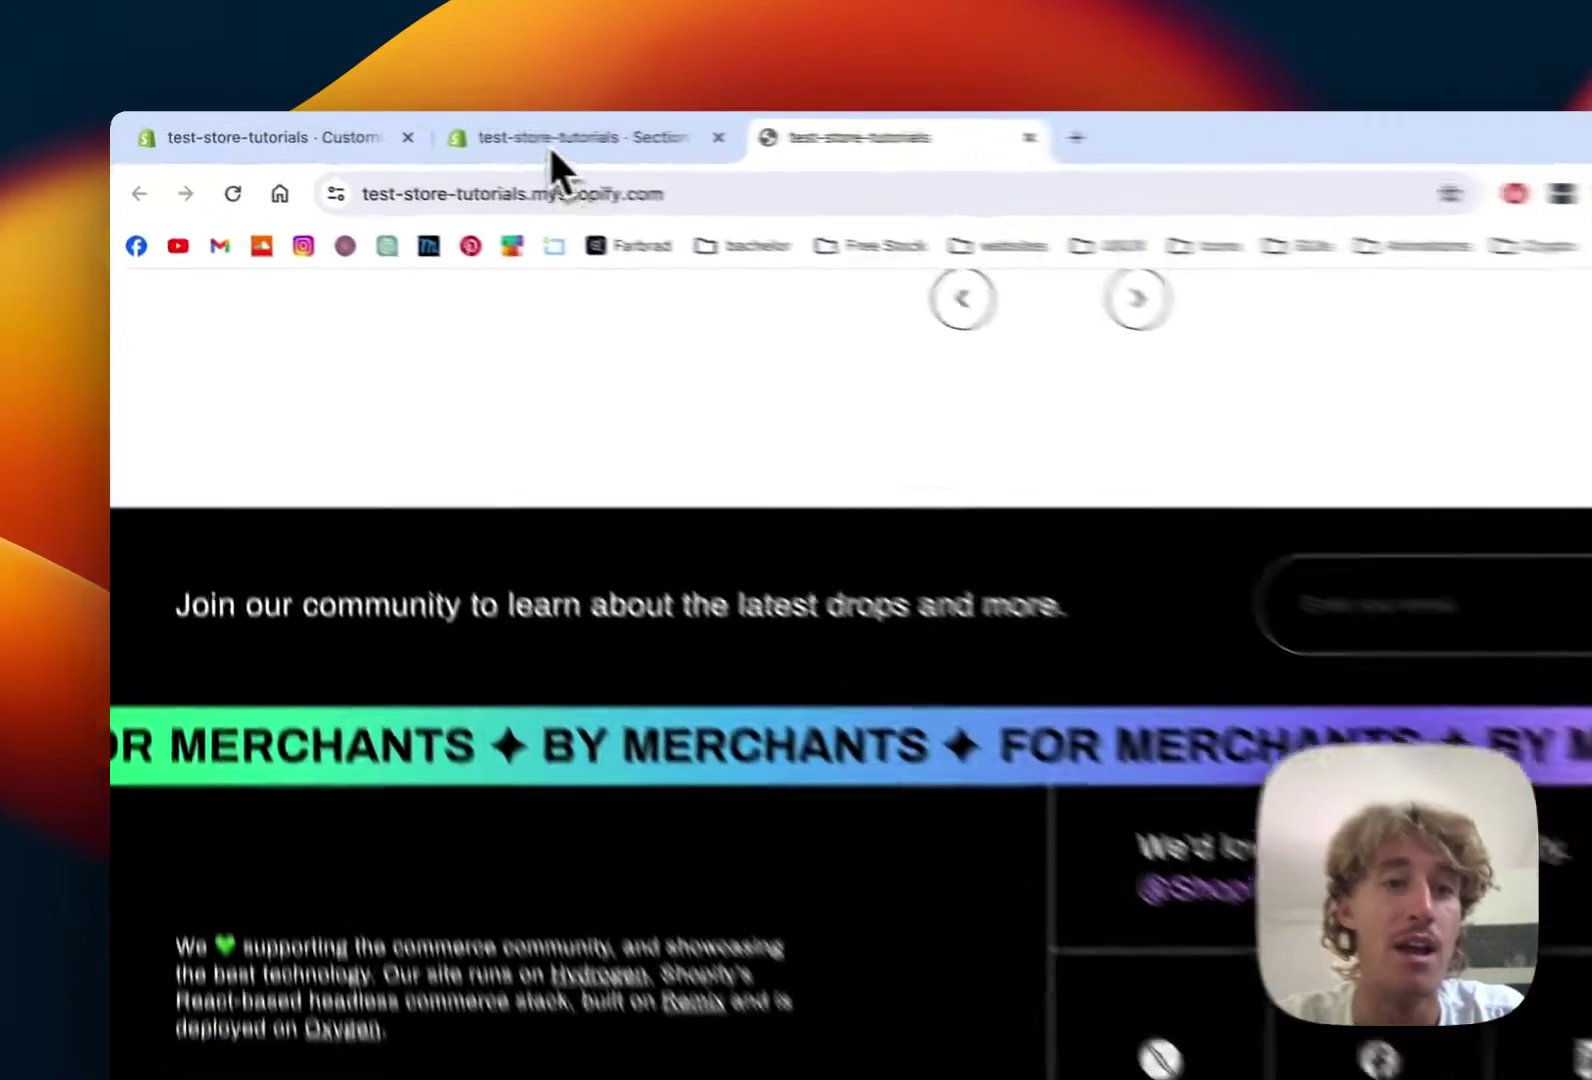
pyautogui.click(425, 132)
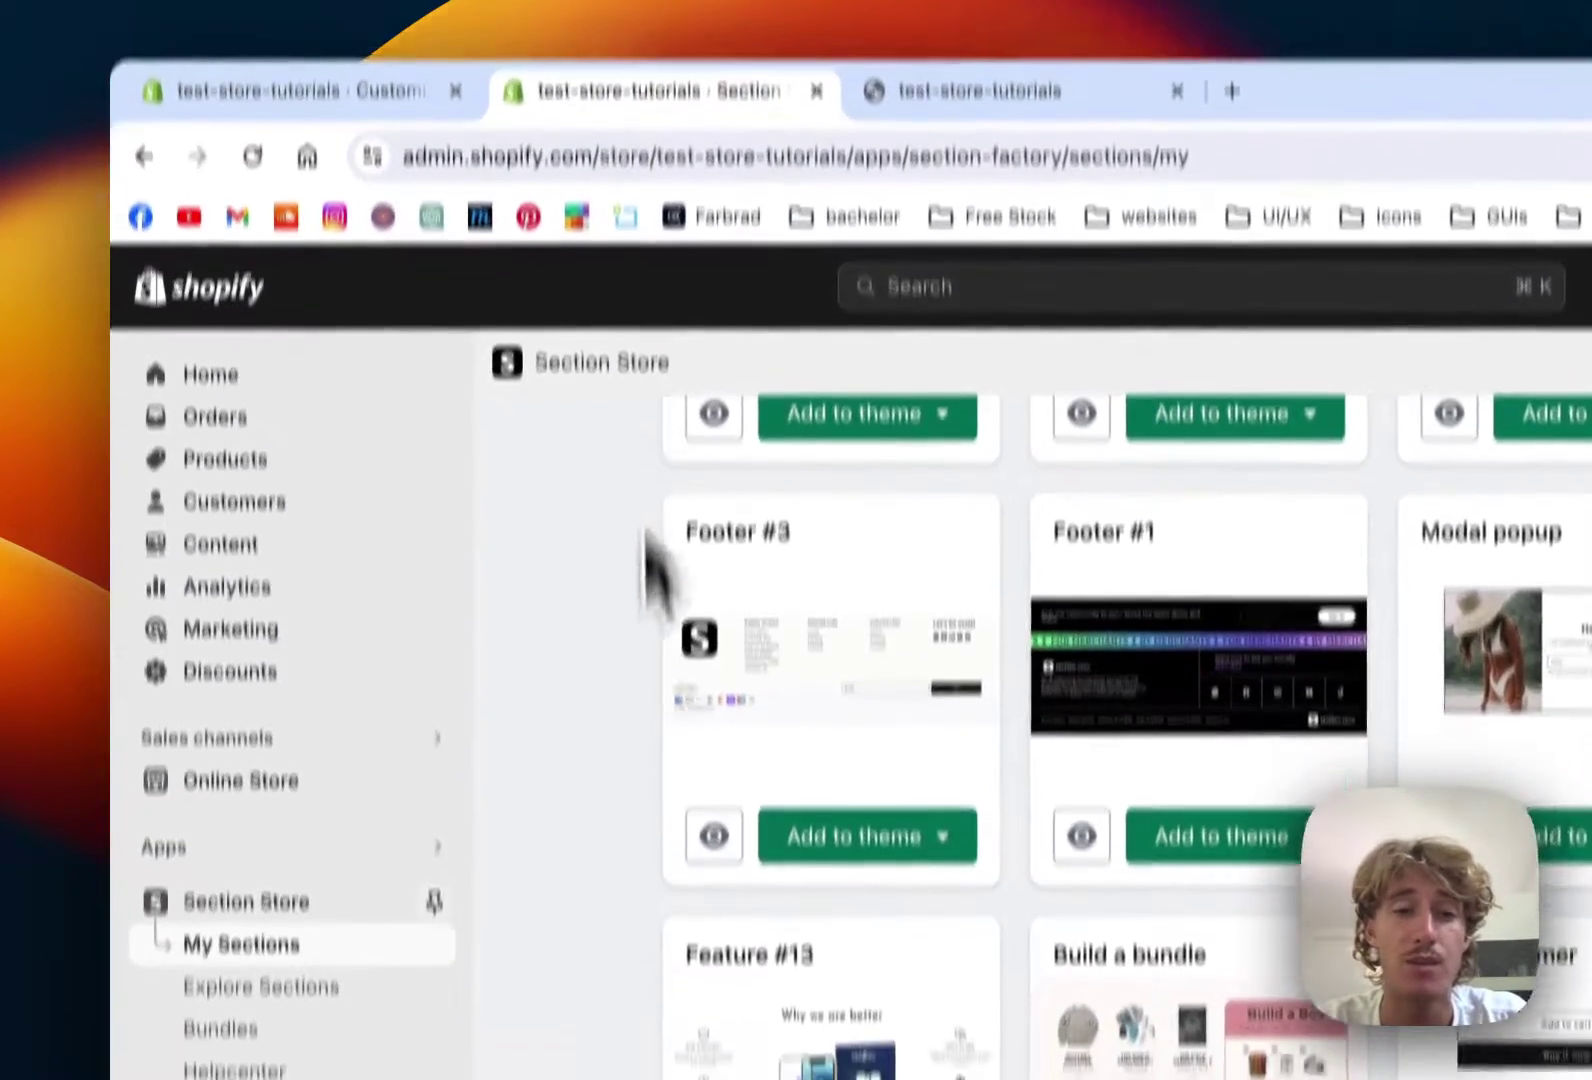
pyautogui.scroll(5, 655, 575)
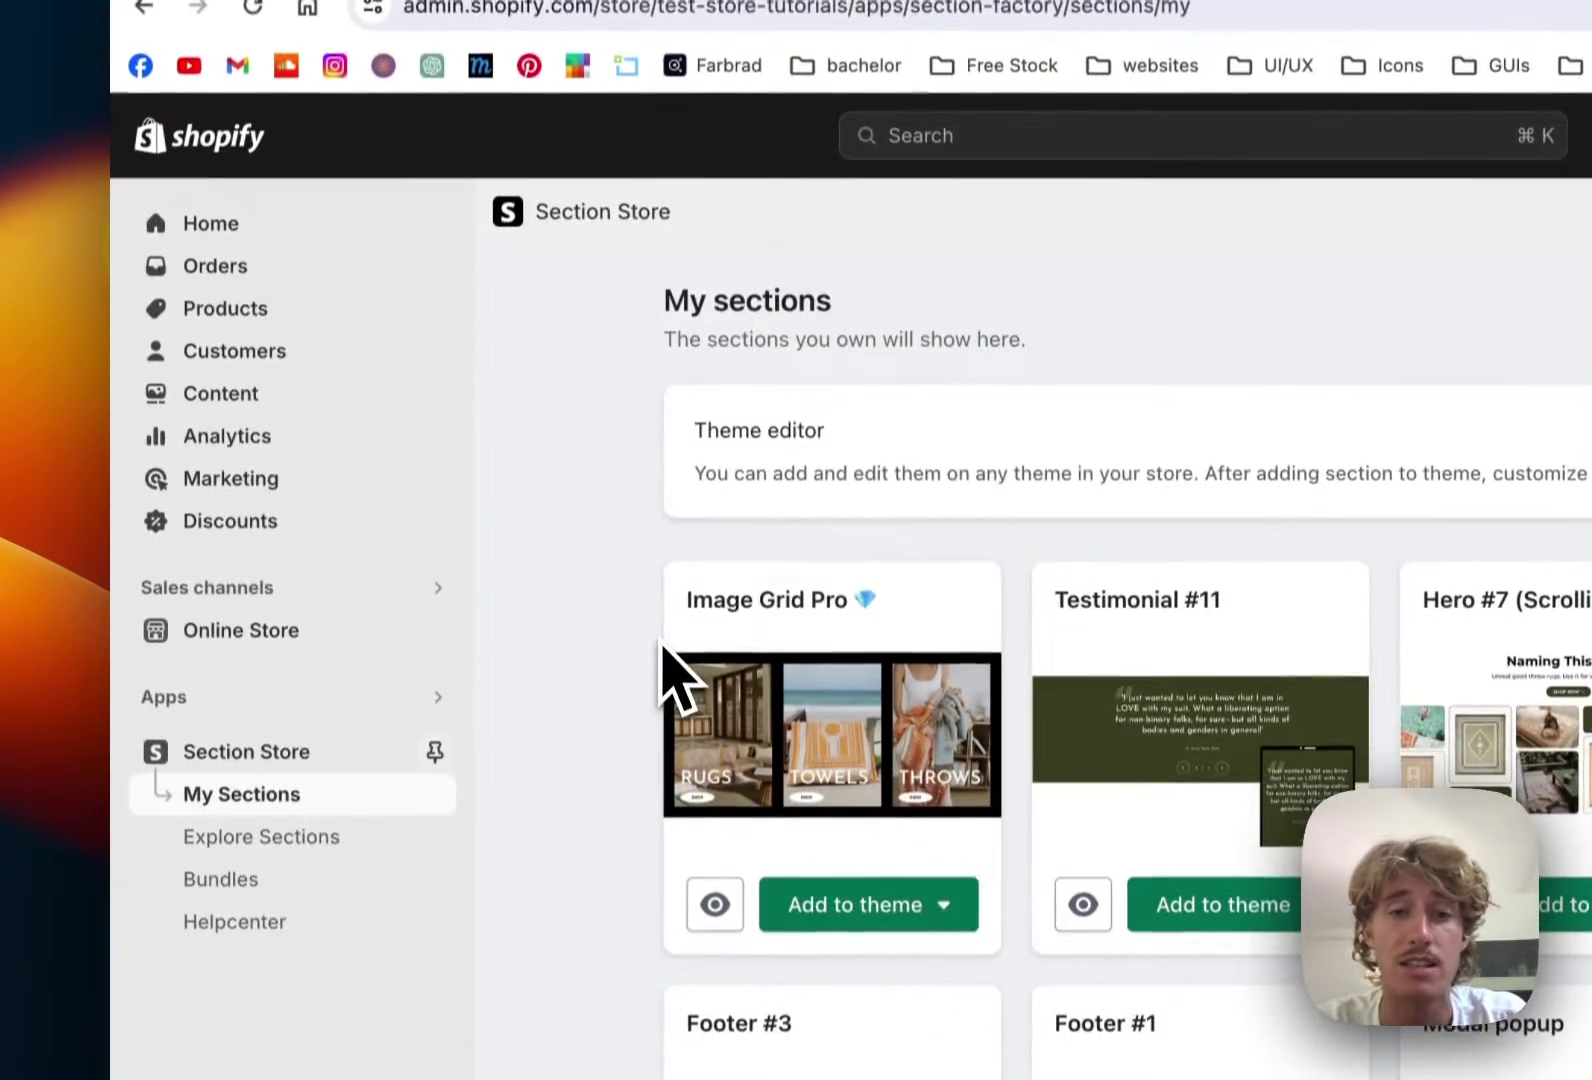
pyautogui.click(283, 828)
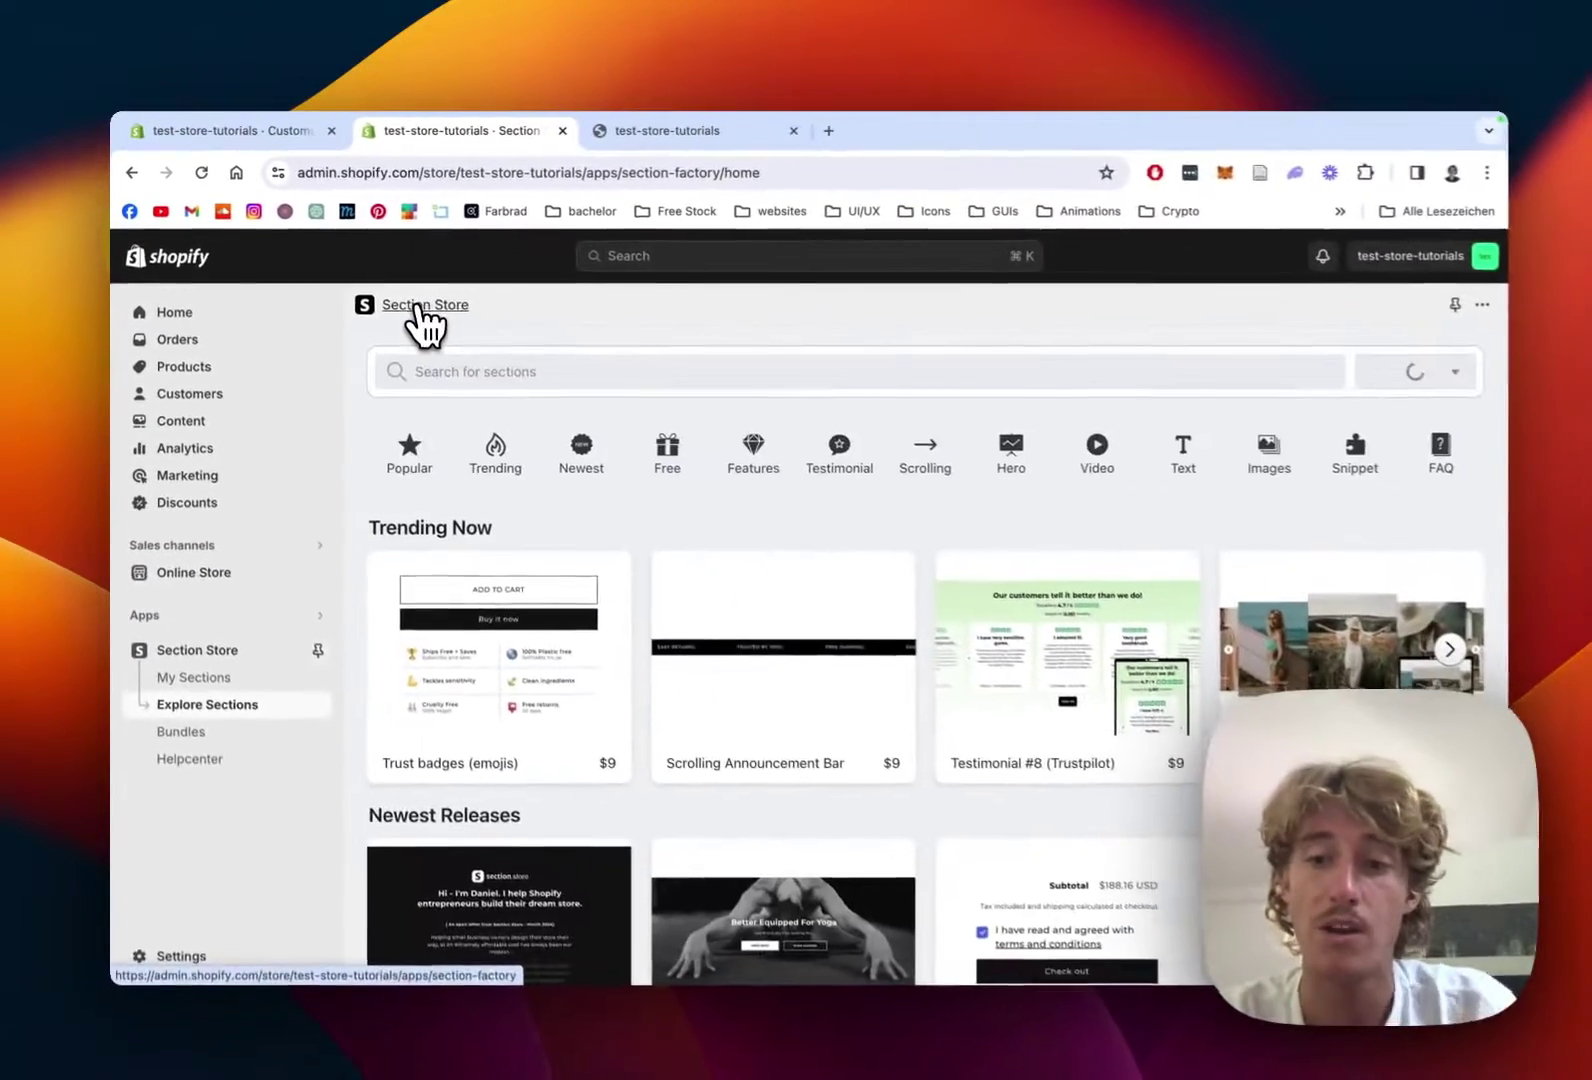
# Advance the Newest Releases carousel until Footer #1 ($9) appears
pyautogui.scroll(-1, 900, 518)
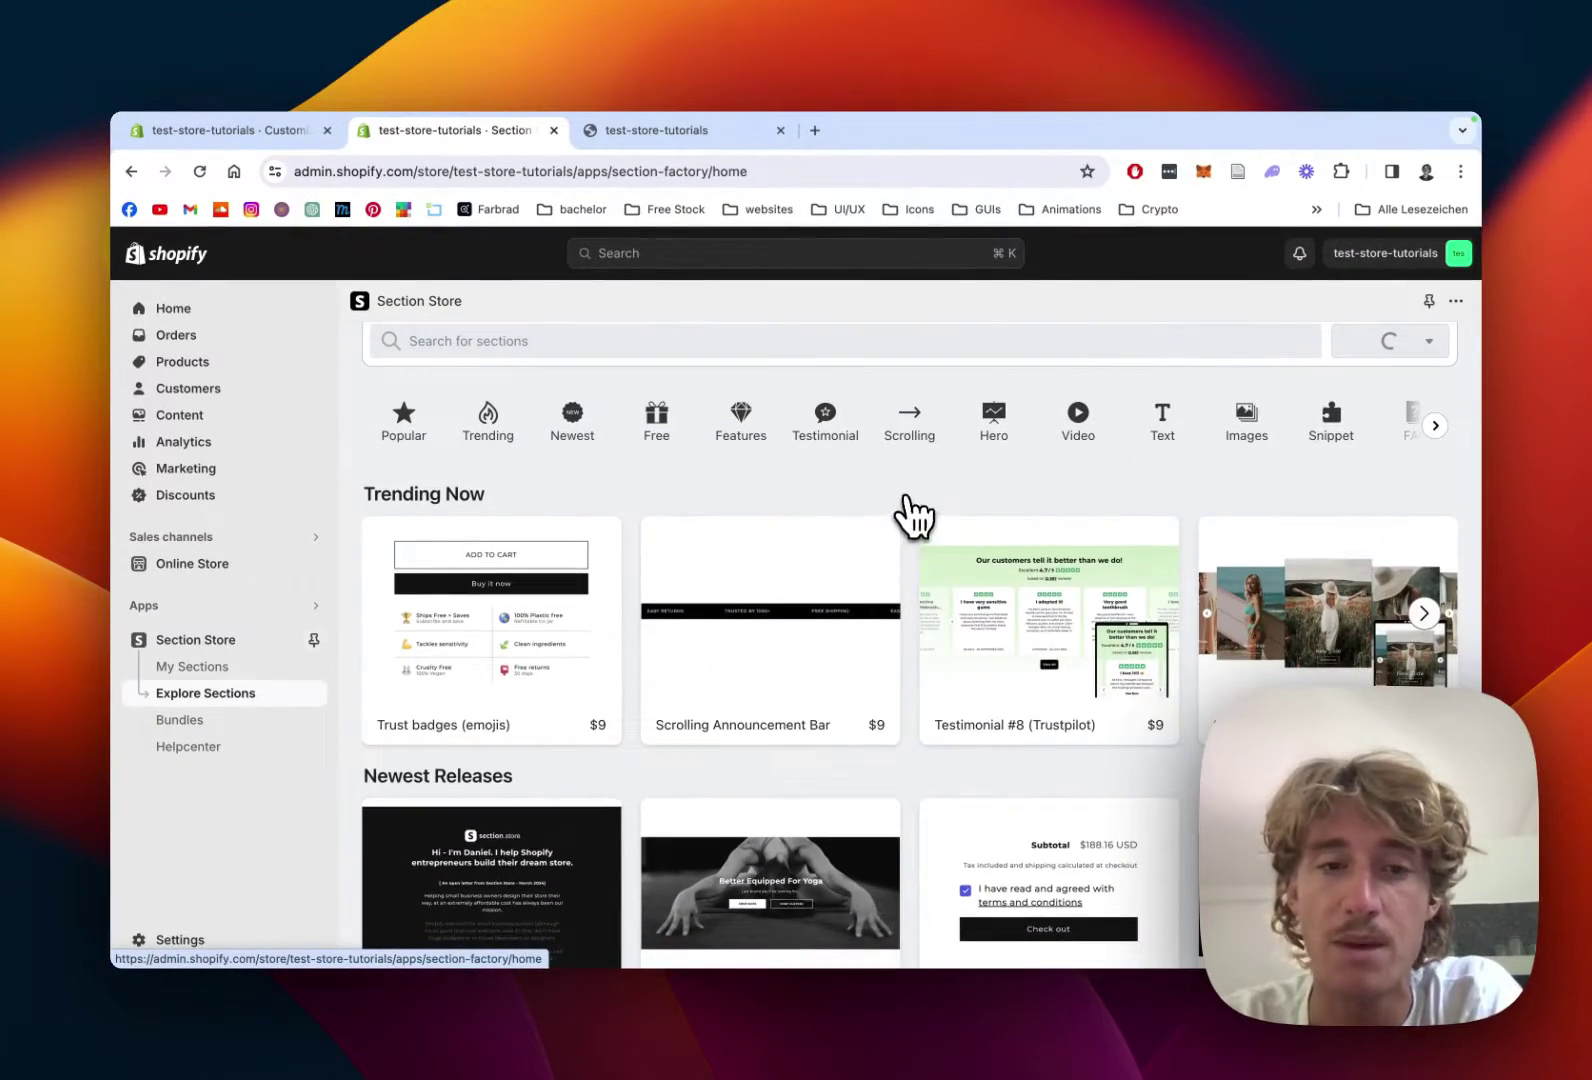
pyautogui.scroll(-2, 912, 515)
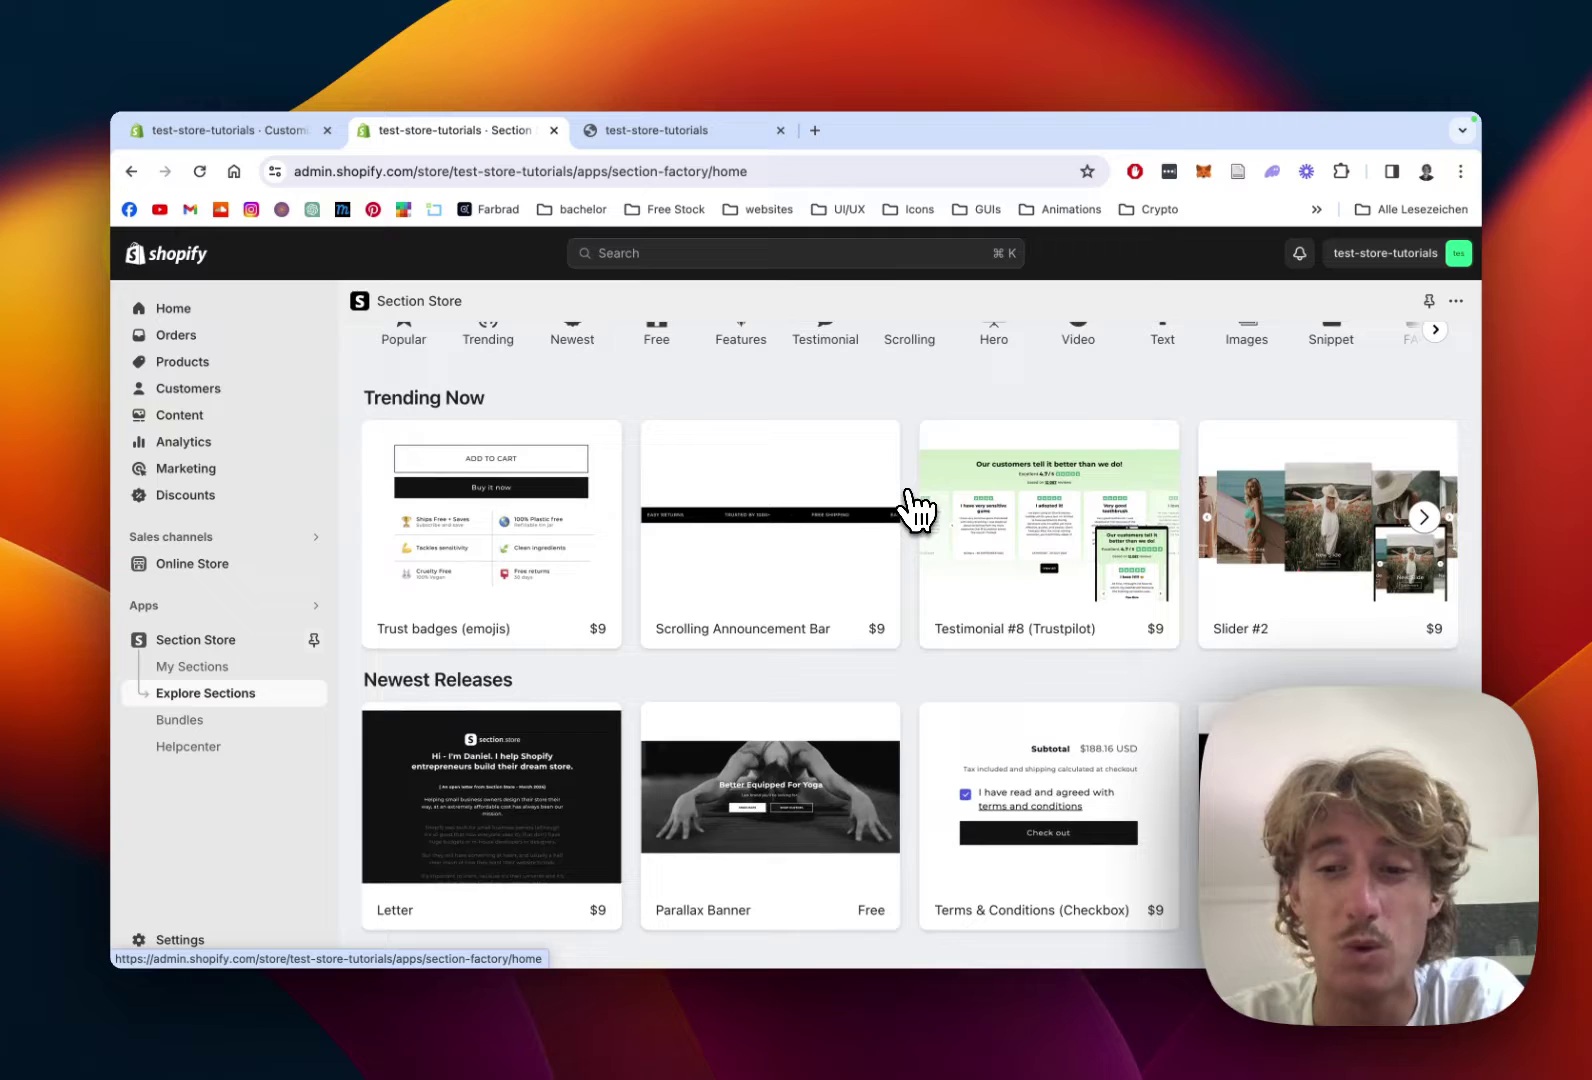
pyautogui.scroll(-2, 916, 510)
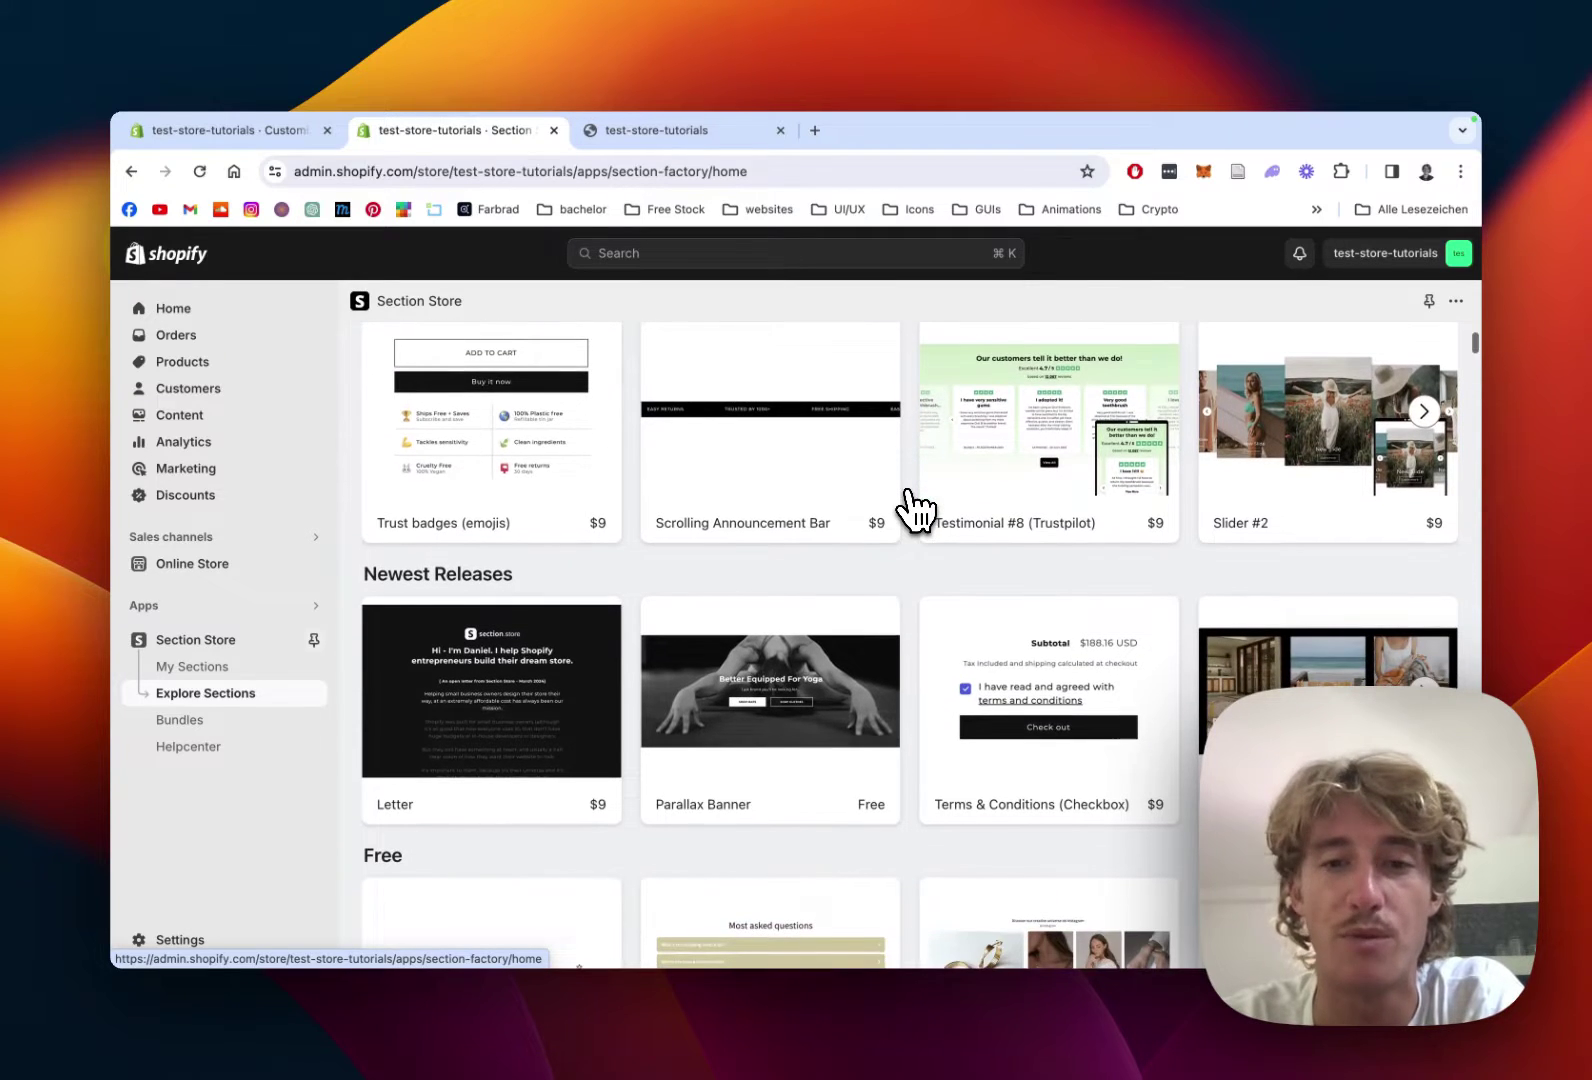
pyautogui.scroll(-2, 916, 510)
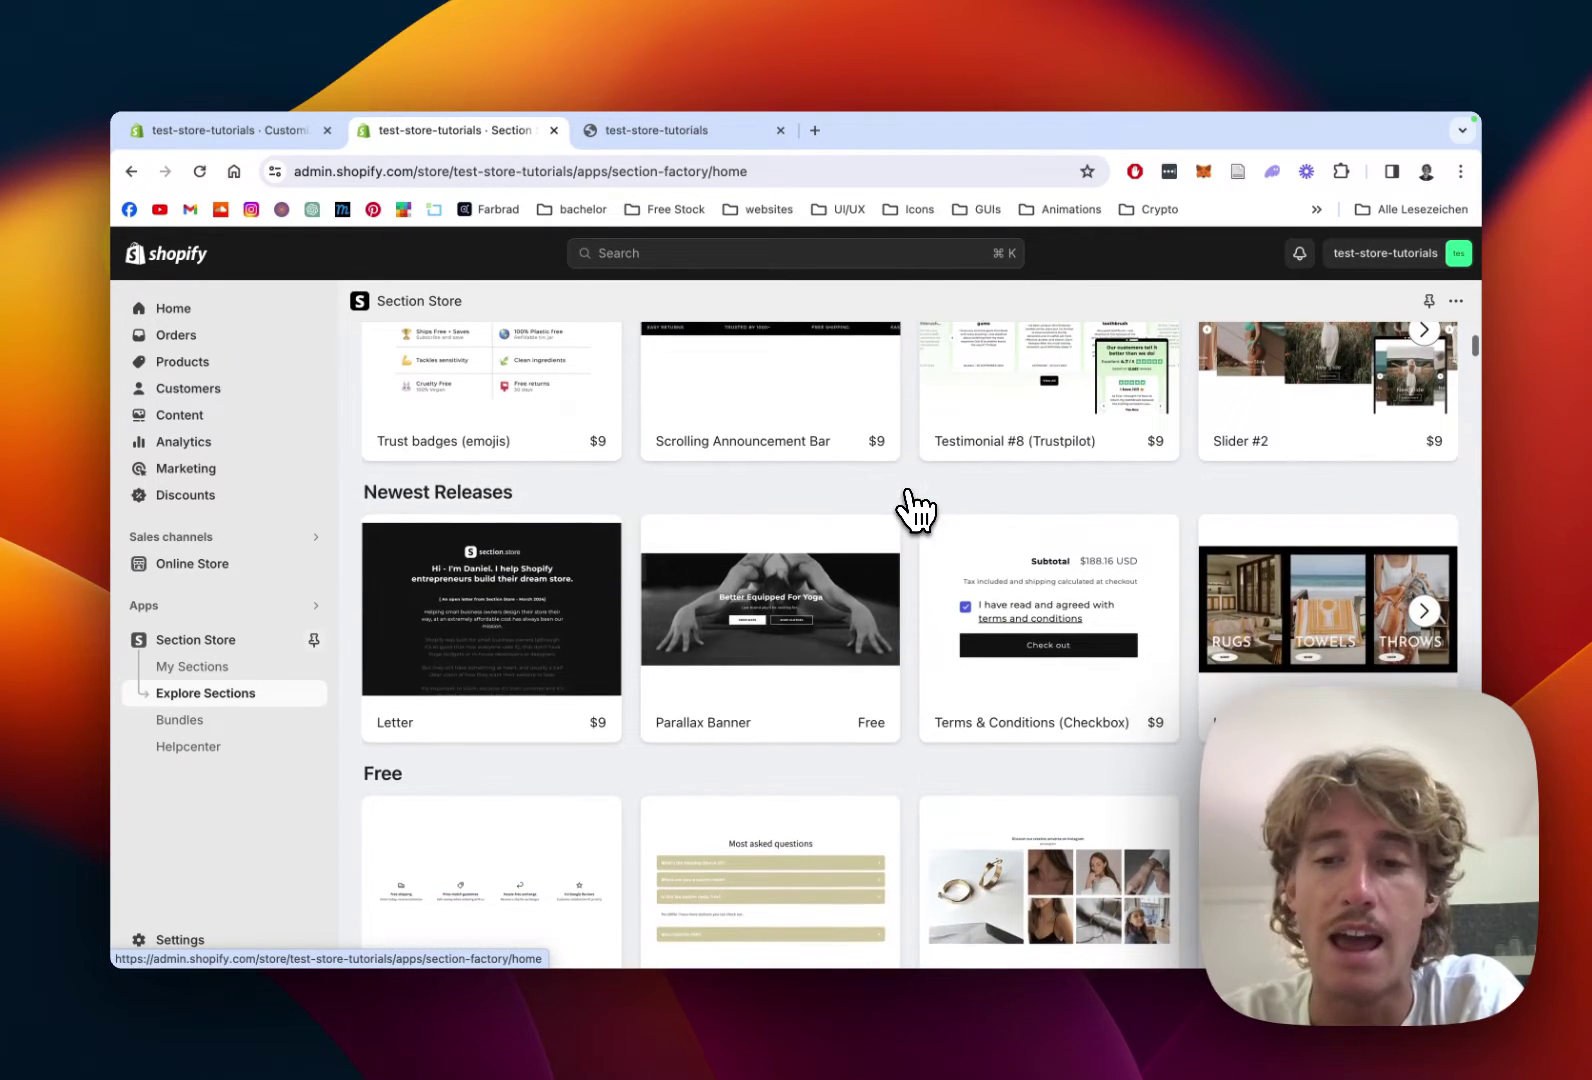
pyautogui.scroll(-1, 916, 510)
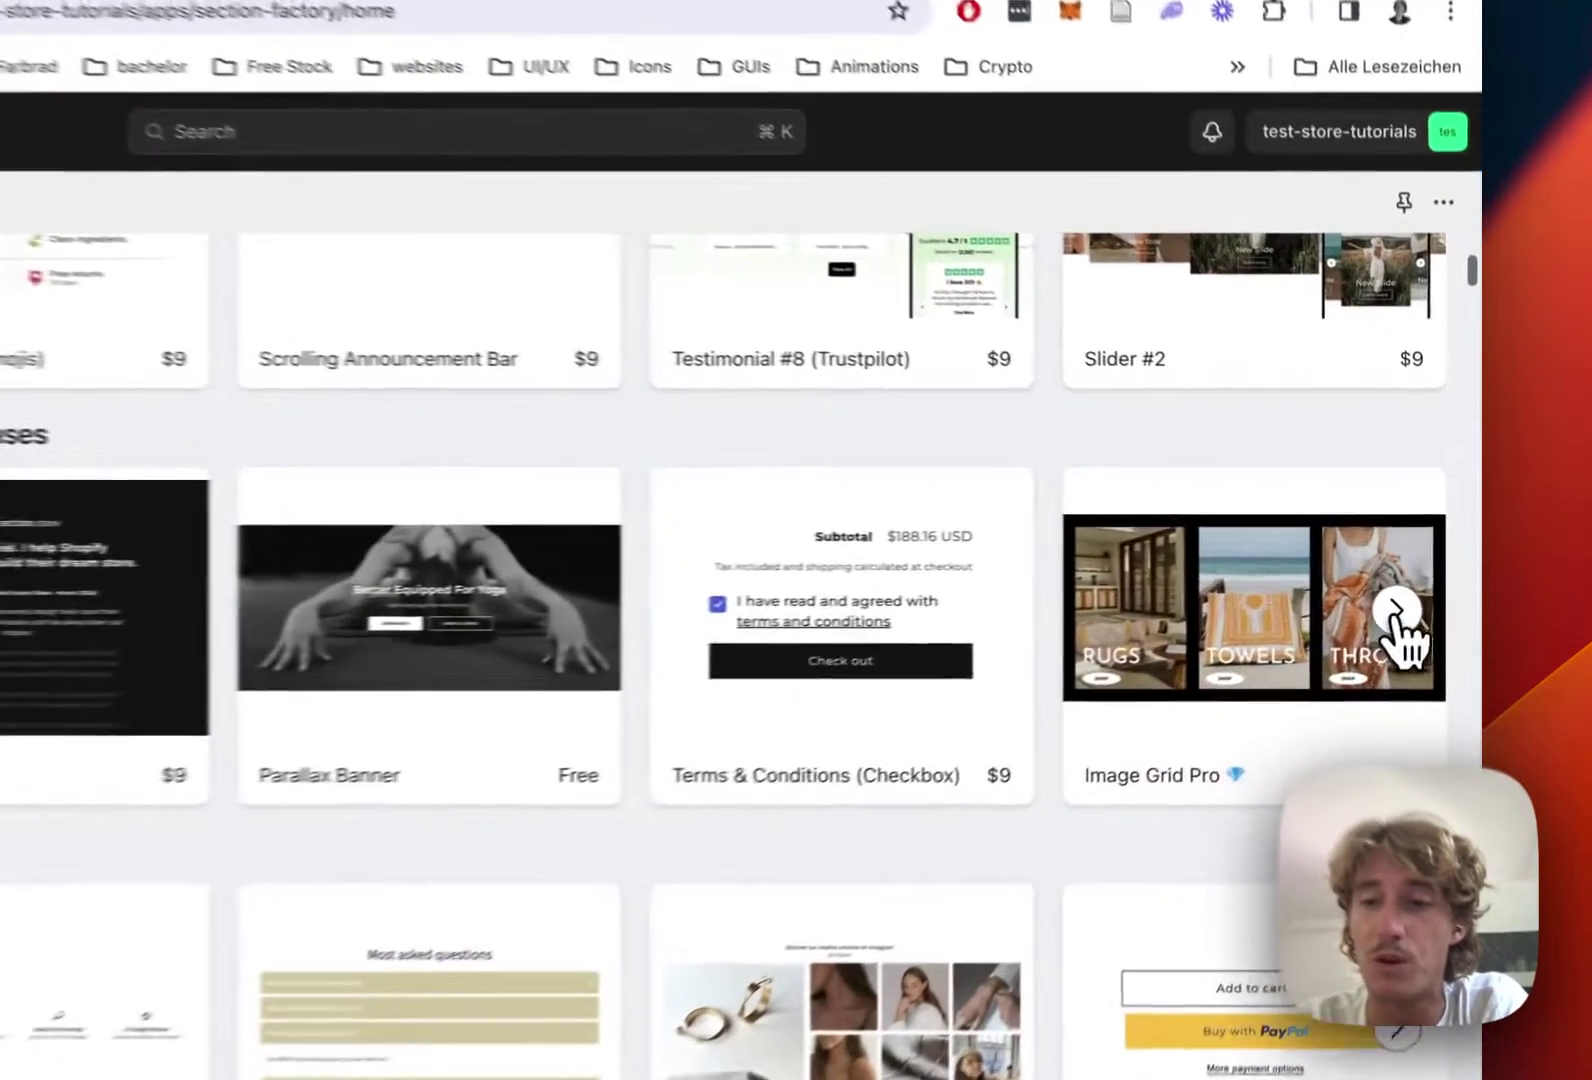
pyautogui.click(1424, 577)
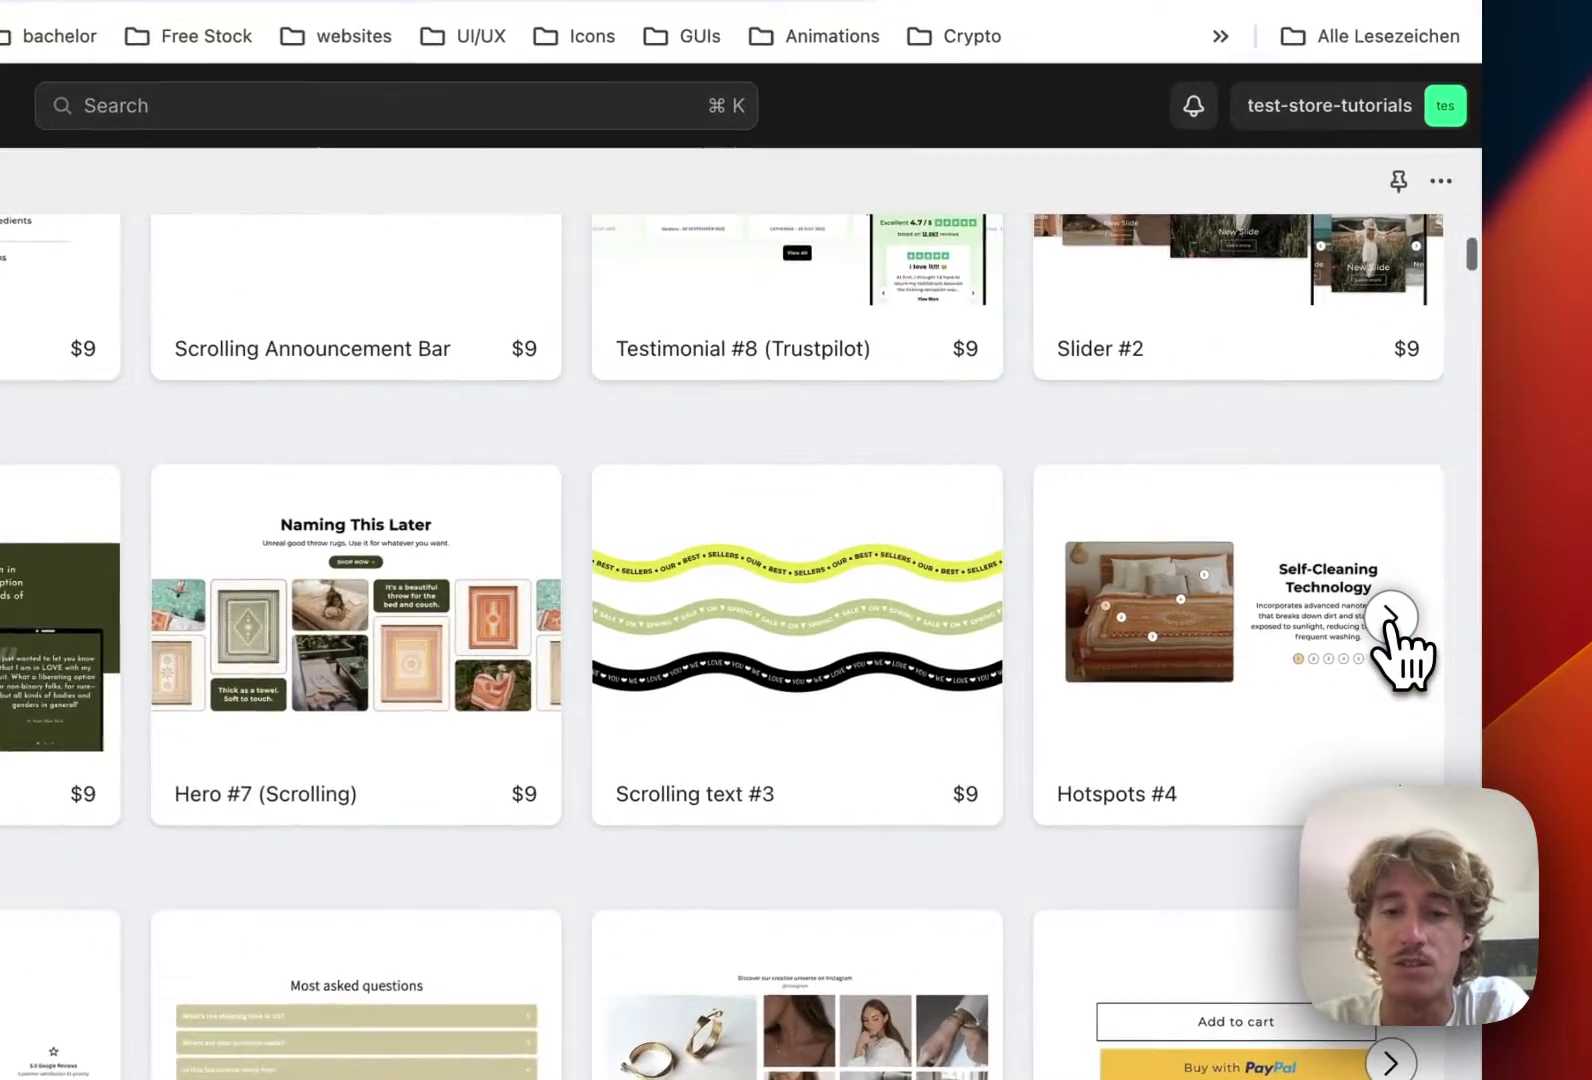
pyautogui.click(1424, 577)
pyautogui.scroll(-2, 1066, 497)
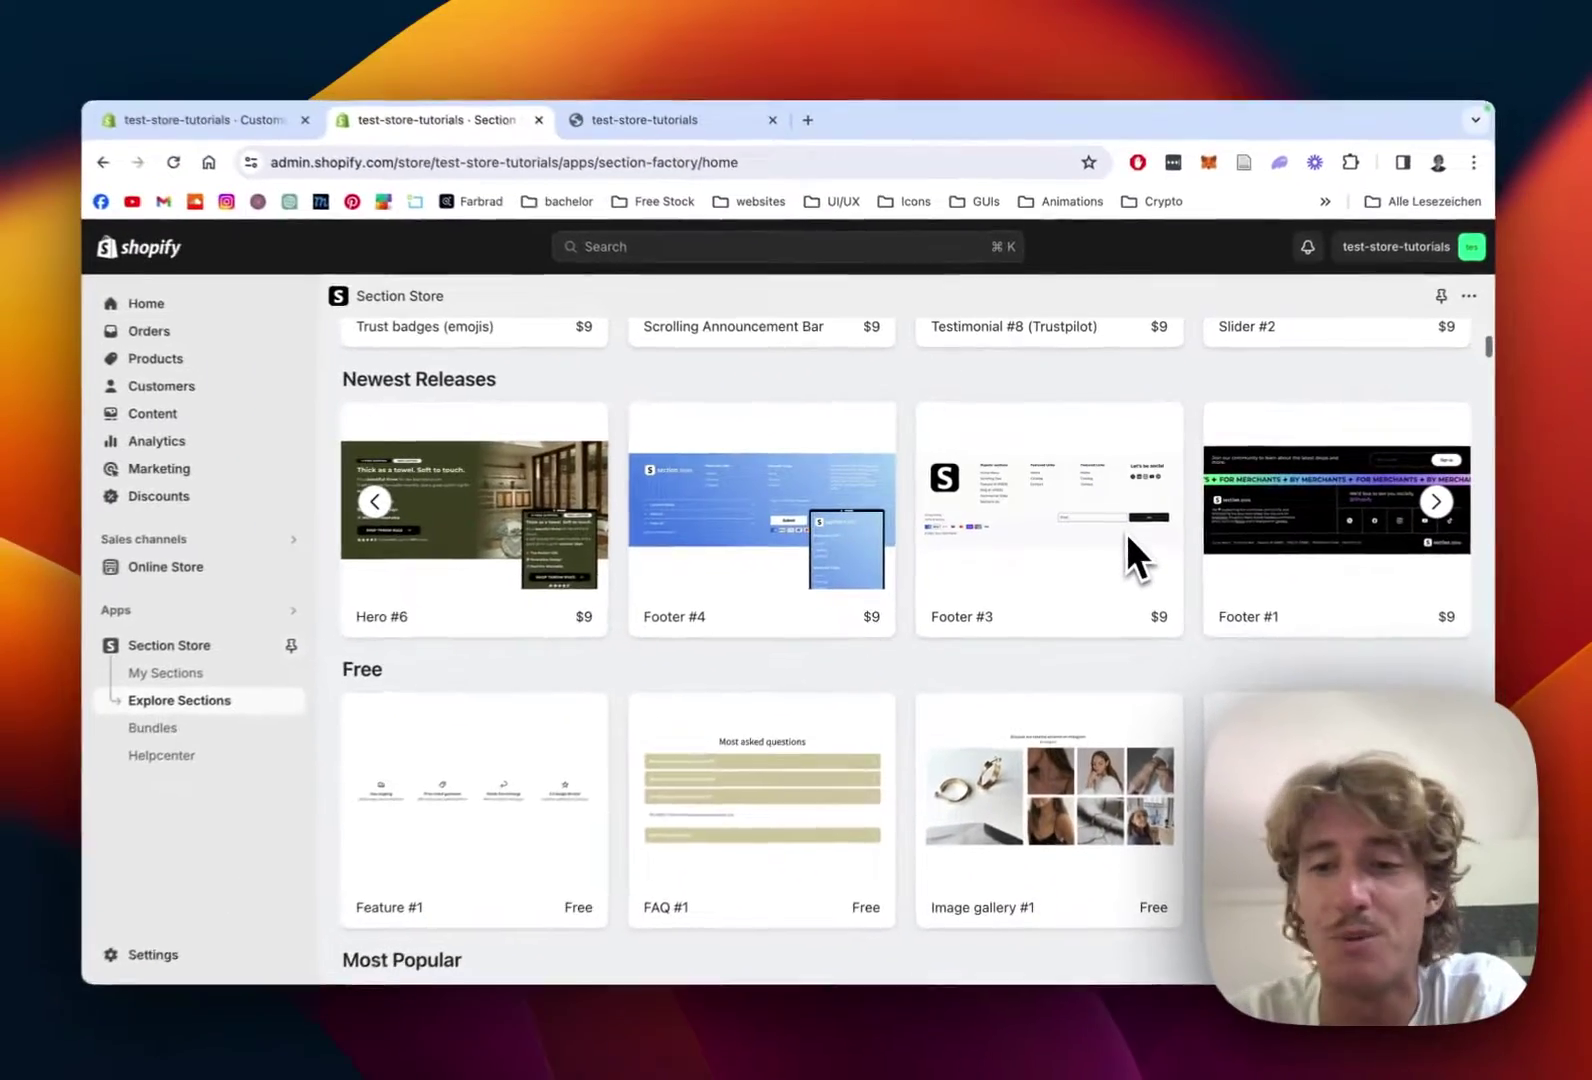
pyautogui.moveTo(1268, 517)
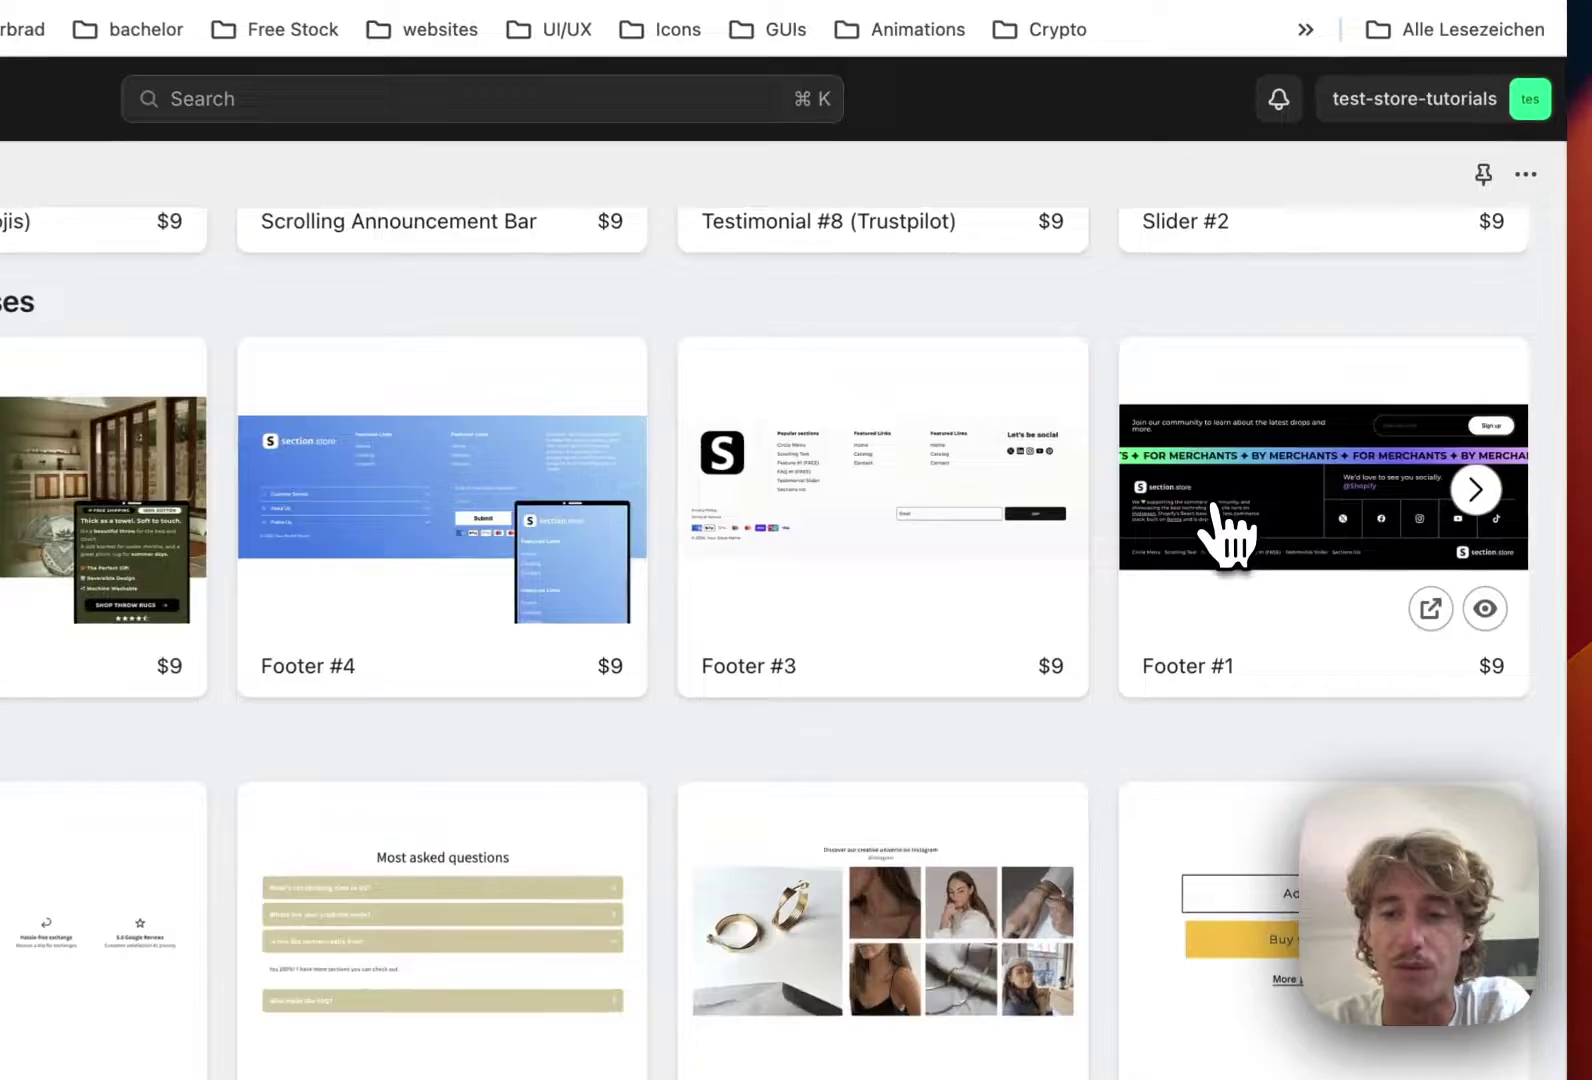
pyautogui.click(1232, 490)
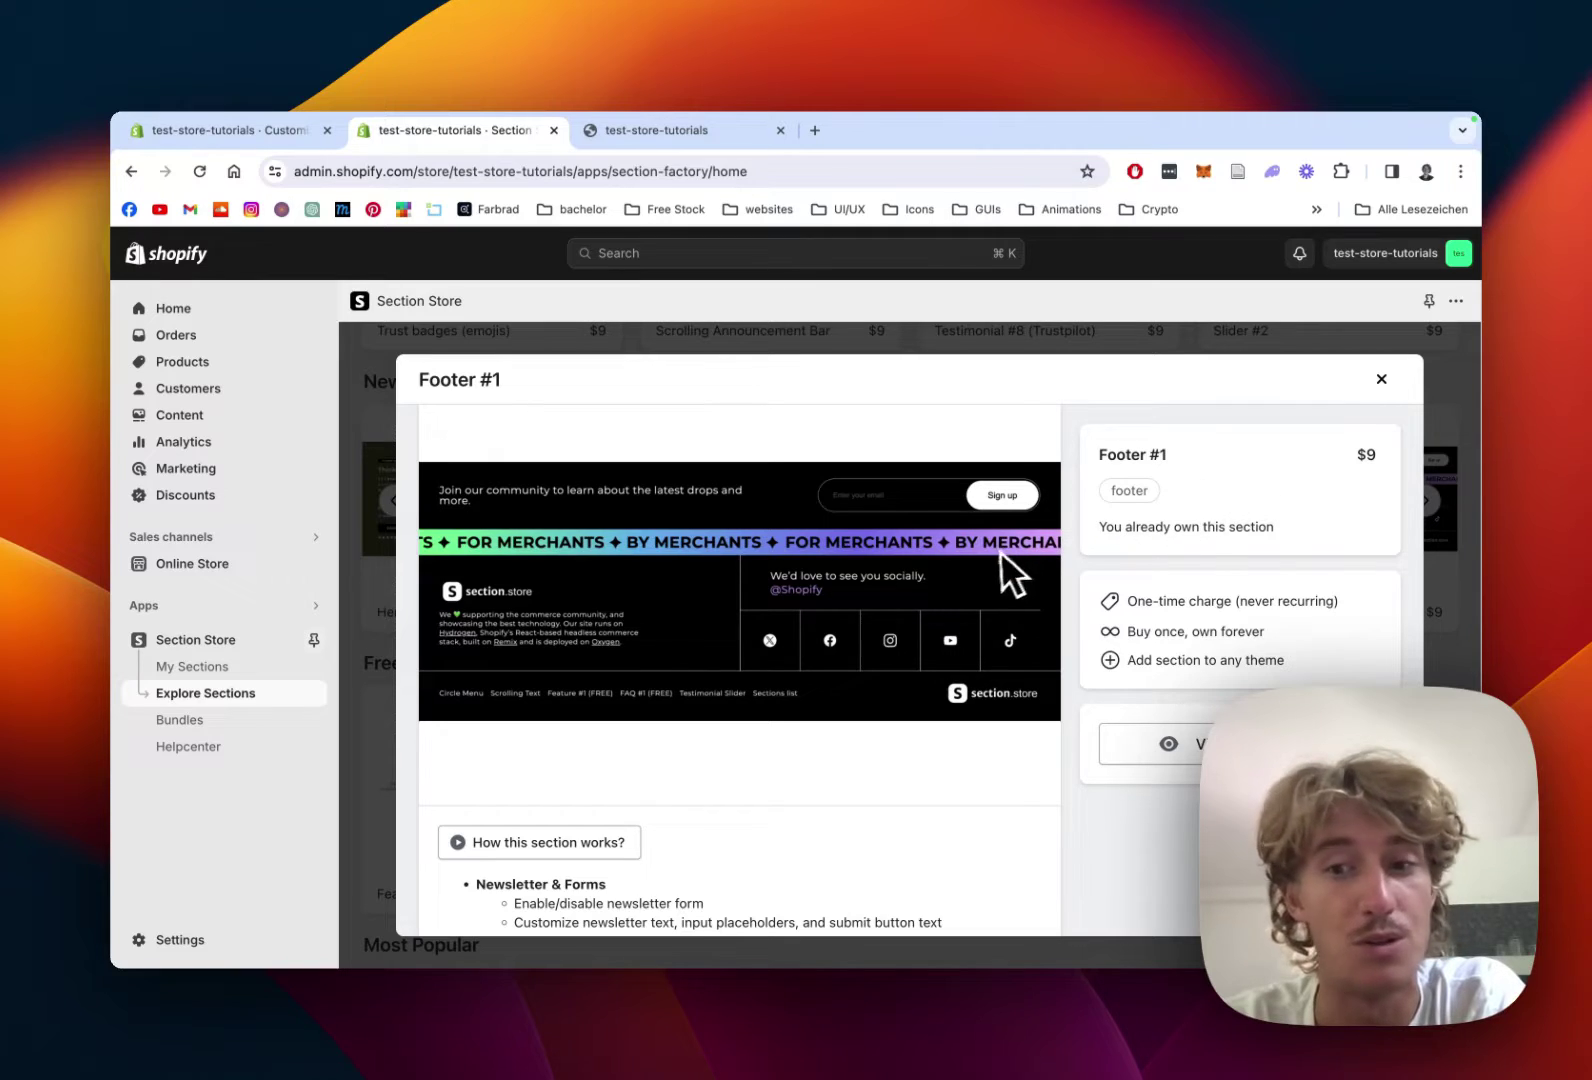
pyautogui.scroll(-1, 1226, 586)
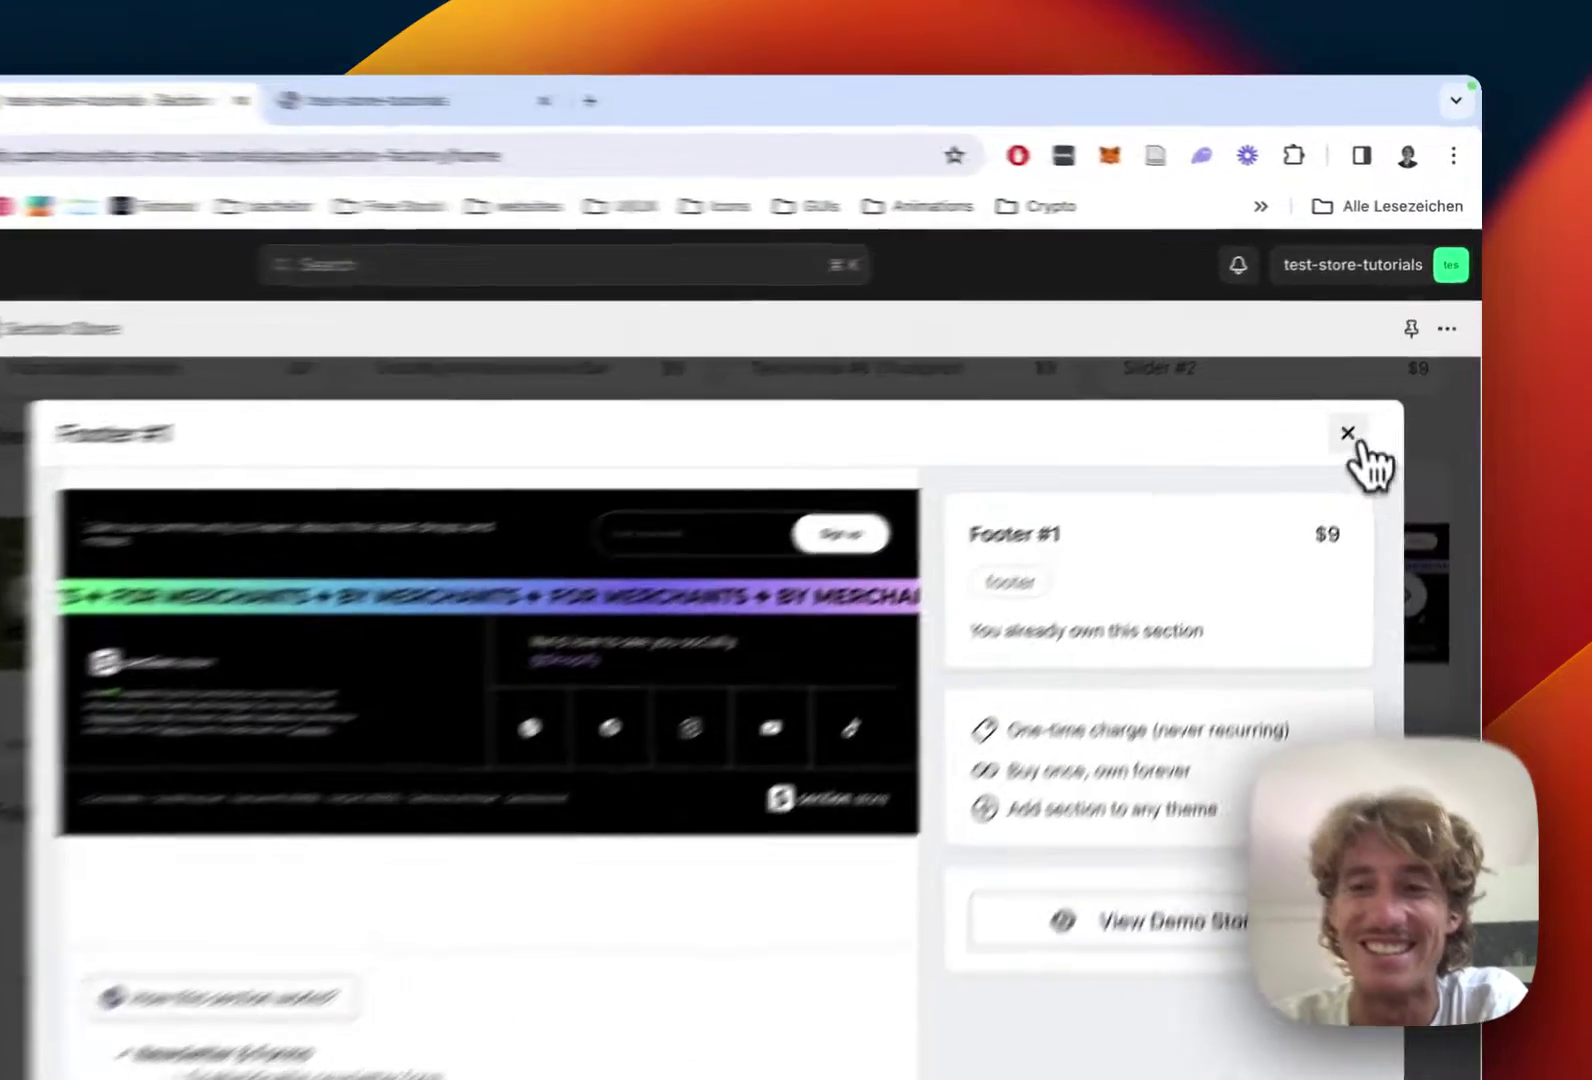
pyautogui.click(1381, 378)
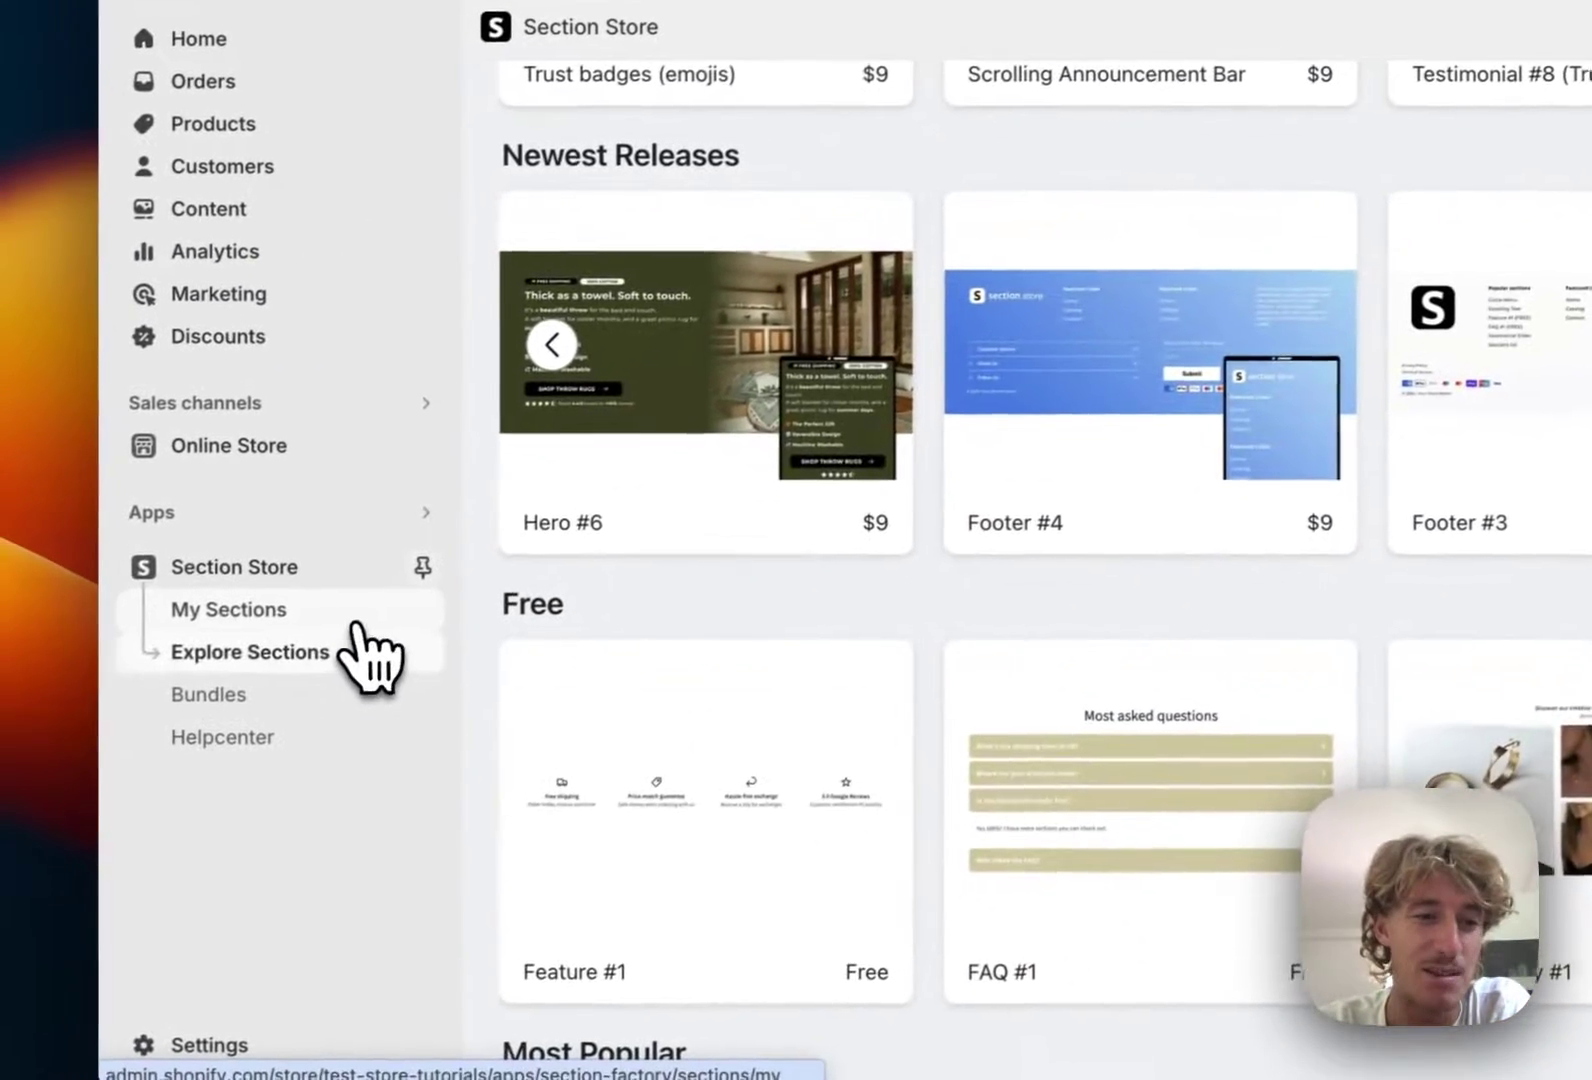
# From My Sections, add Footer #1 to the 'Updated copy of Dawn (Live)' theme
pyautogui.click(240, 655)
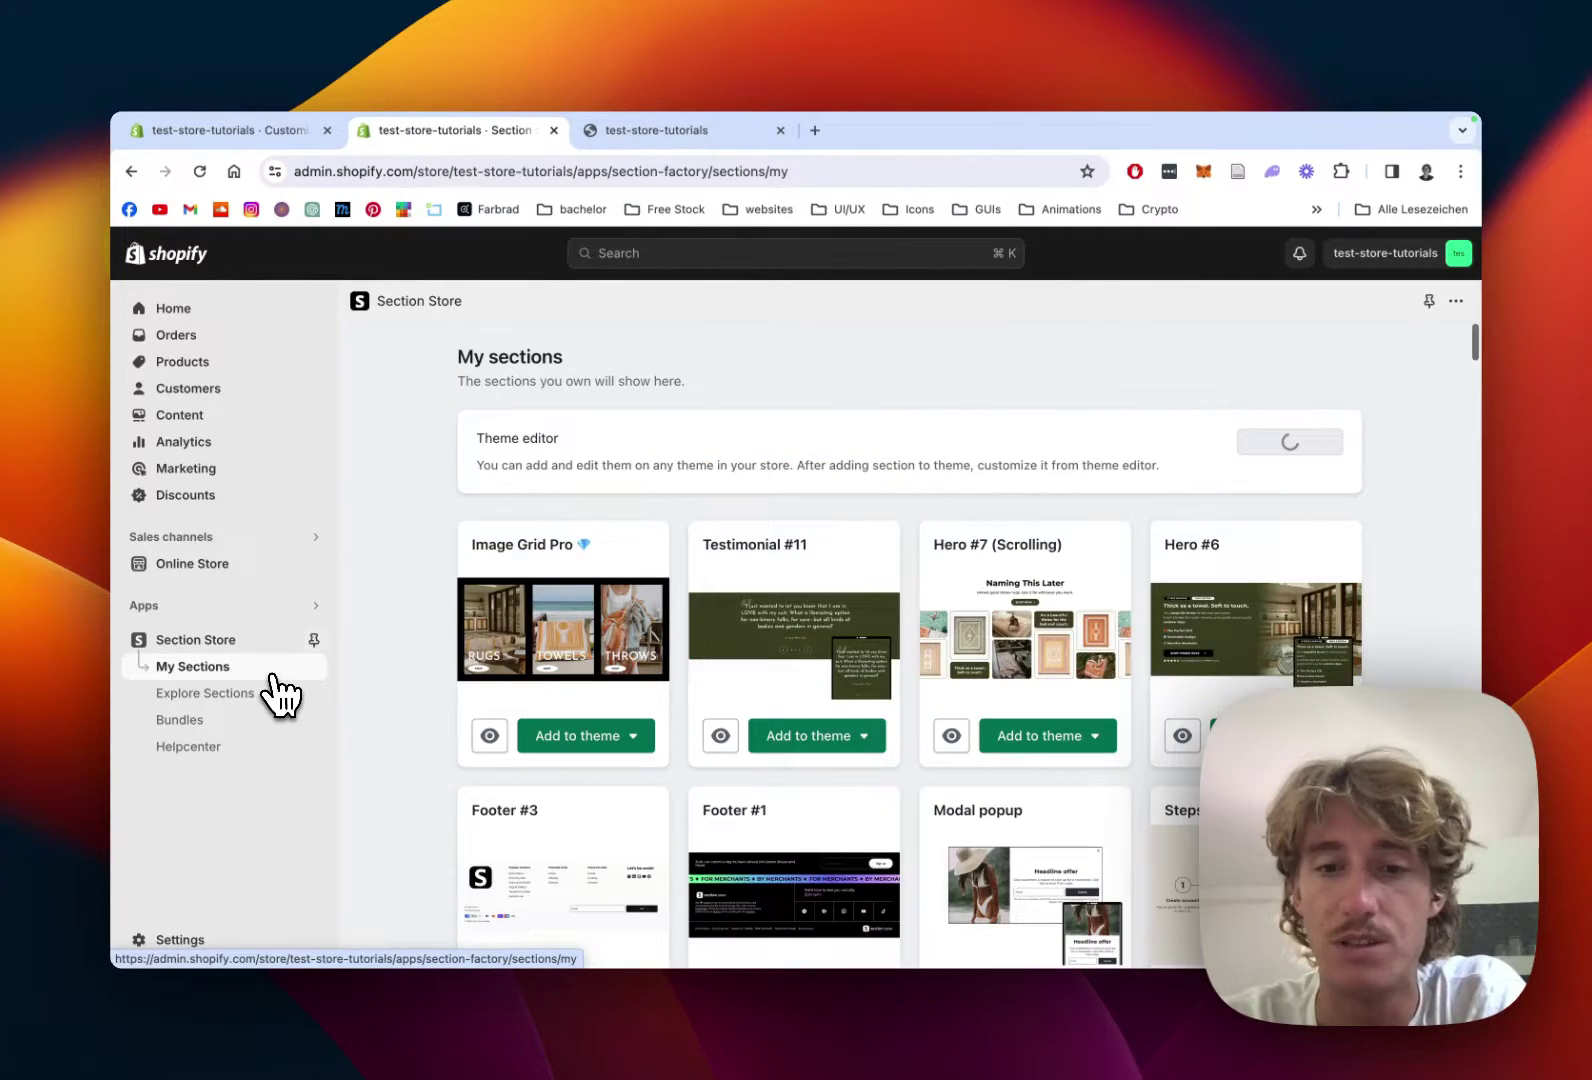
pyautogui.scroll(-5, 842, 611)
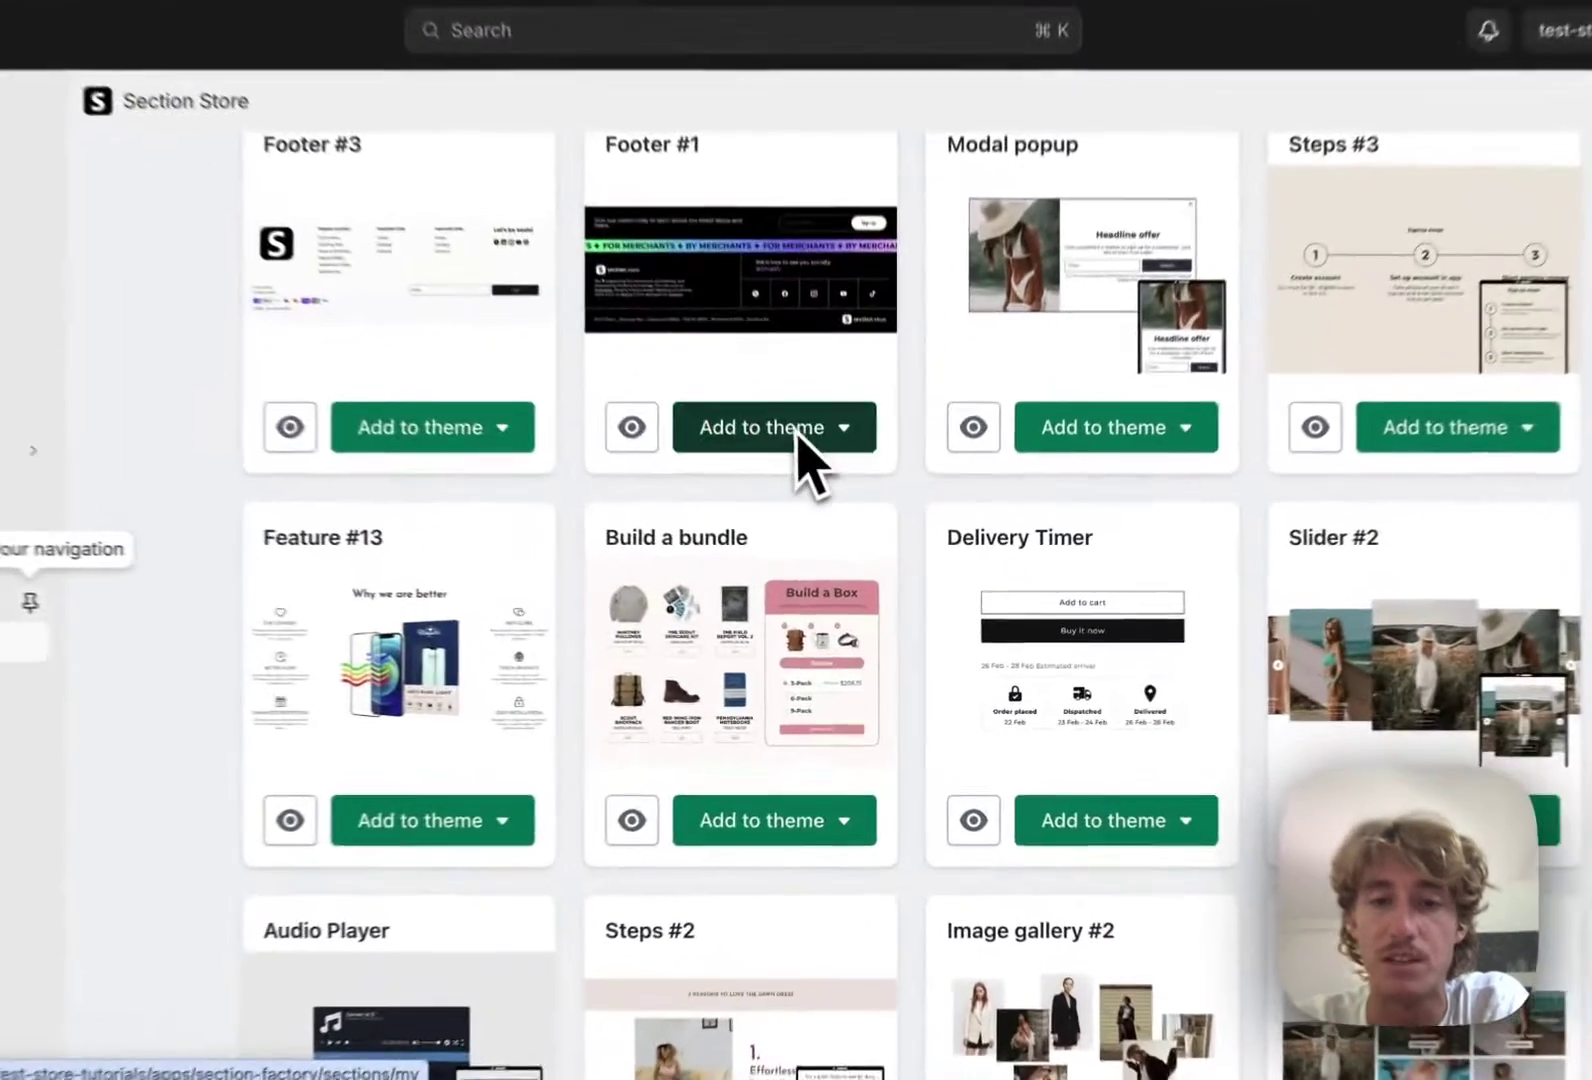
pyautogui.click(828, 524)
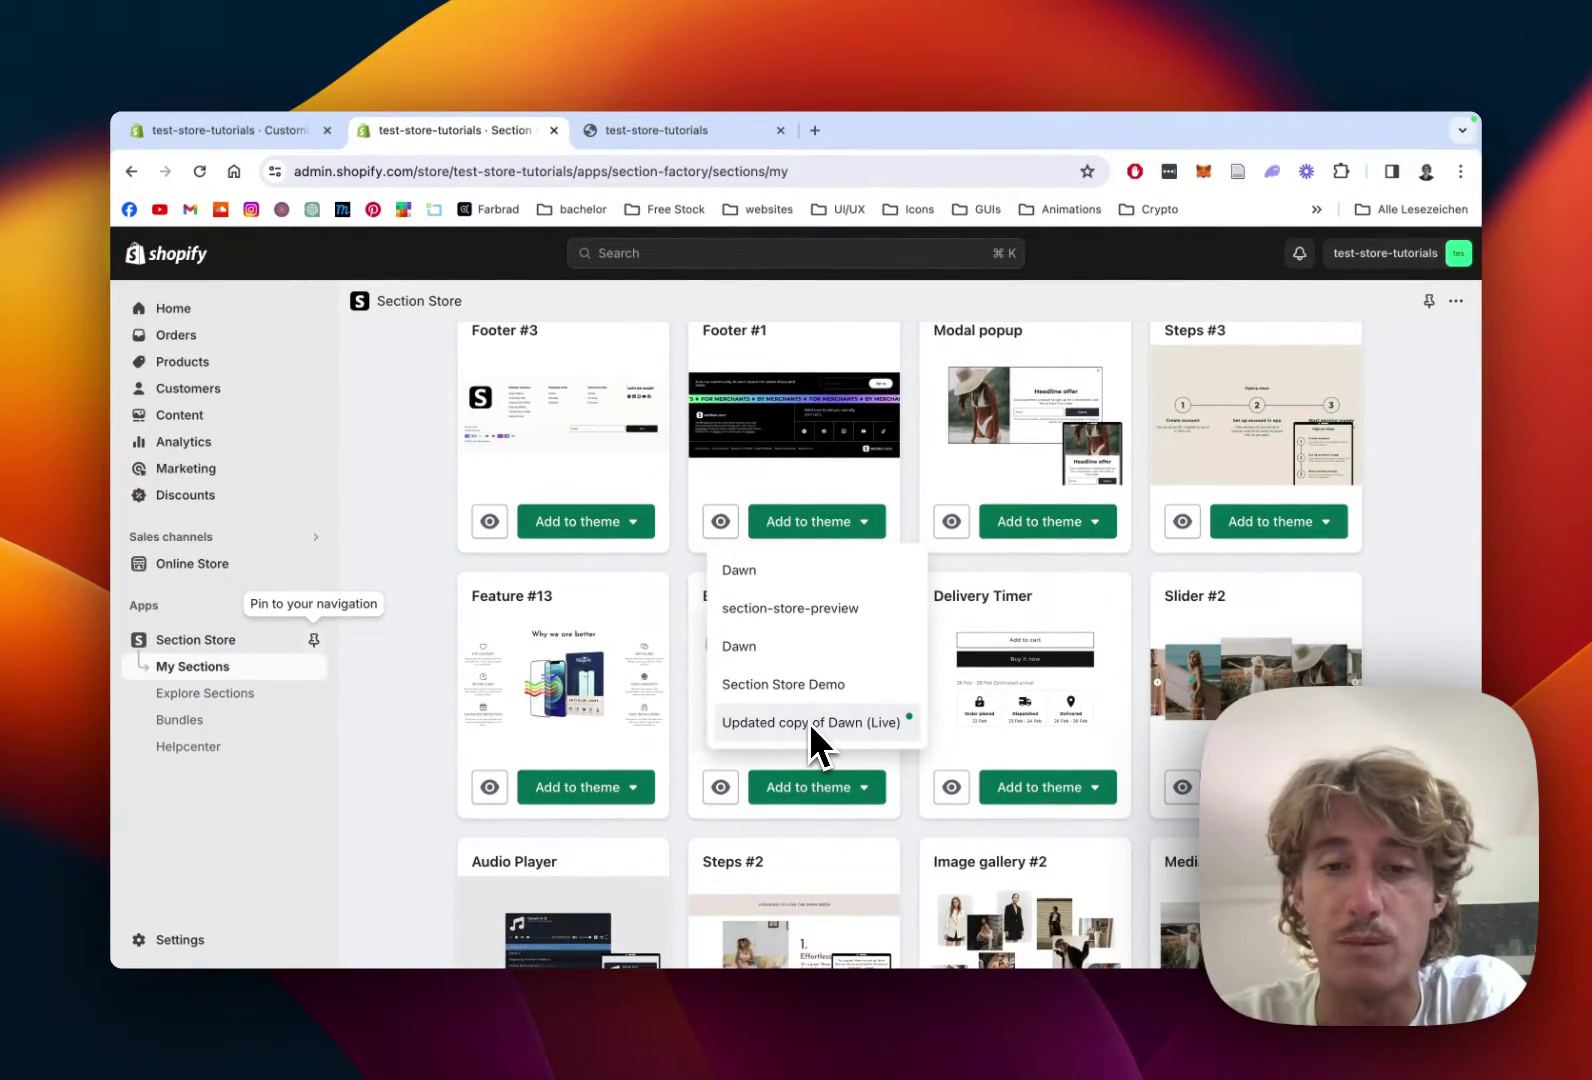
pyautogui.click(808, 723)
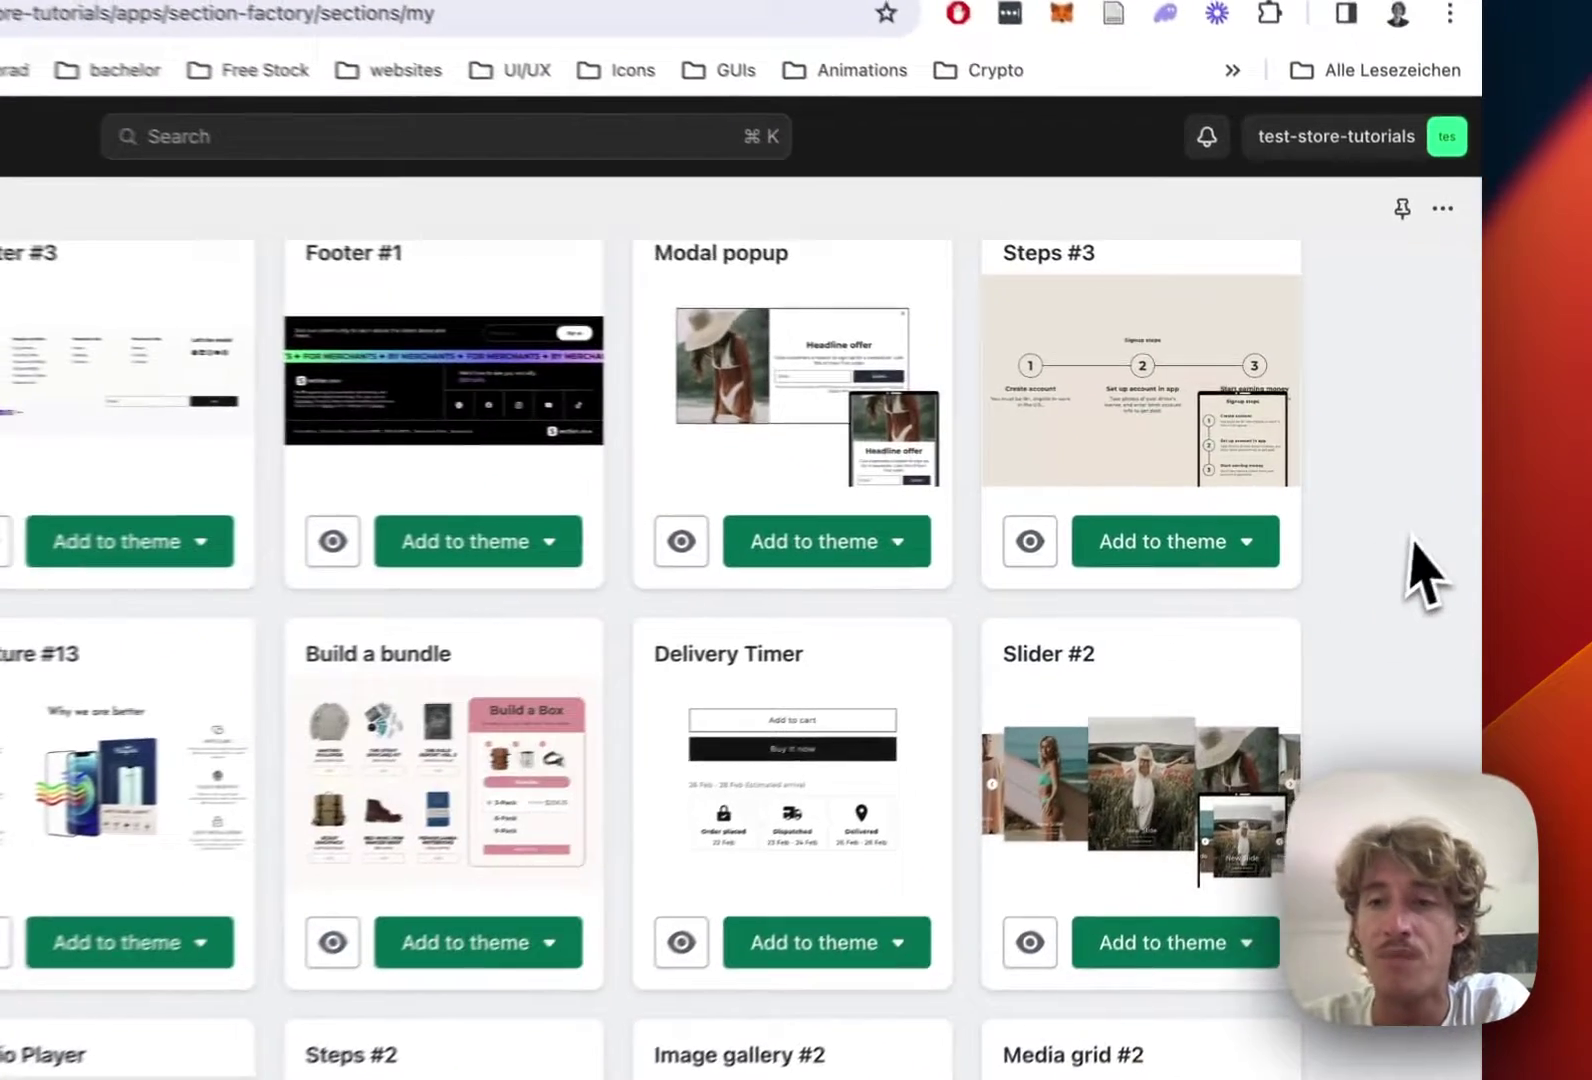
pyautogui.scroll(7, 1410, 540)
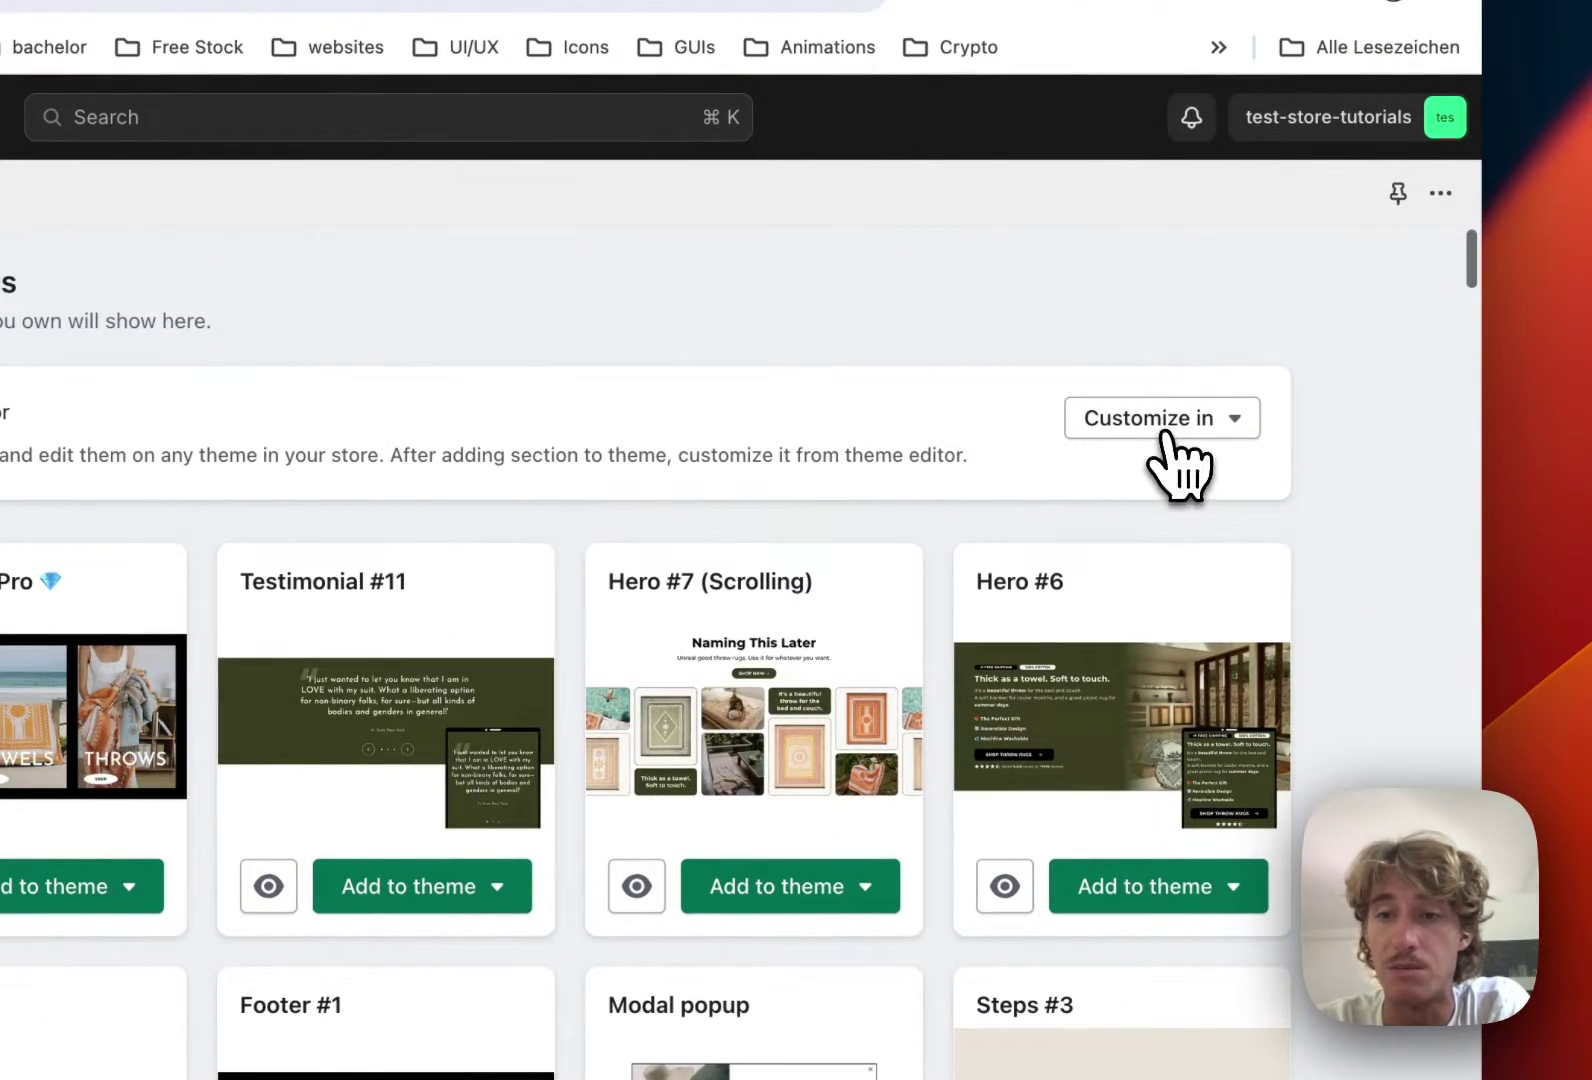
# Open the live Updated copy of Dawn theme in the theme editor
pyautogui.click(1140, 440)
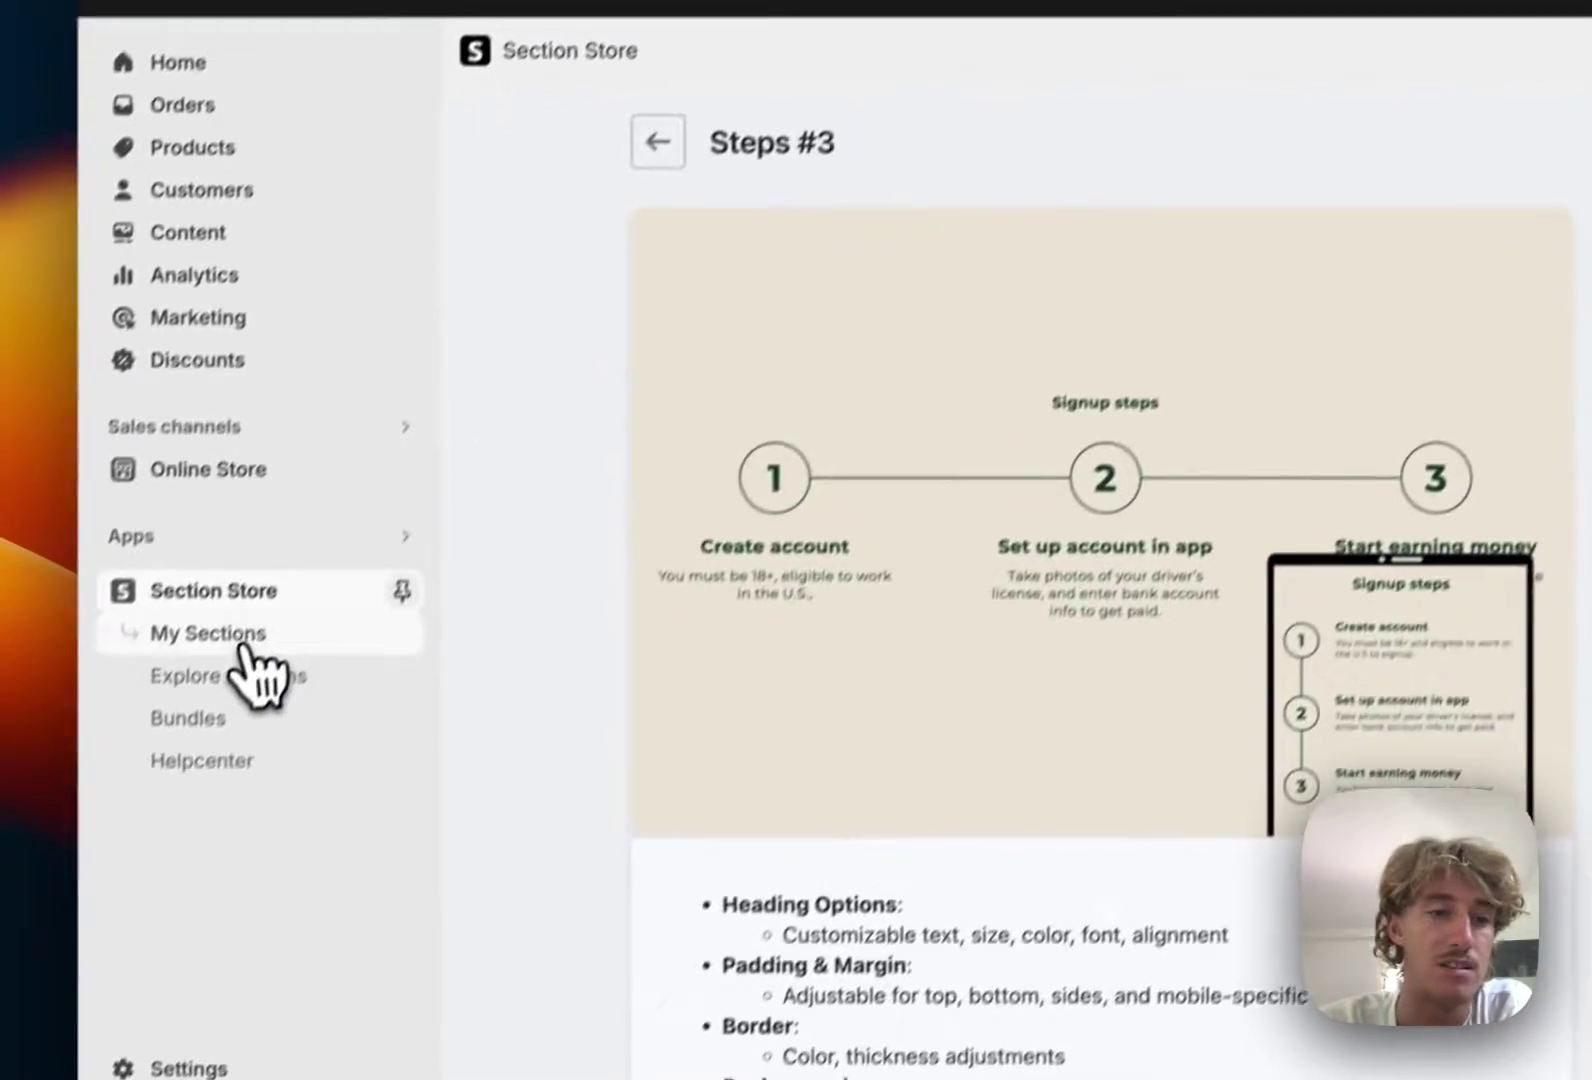
pyautogui.click(242, 640)
pyautogui.click(305, 88)
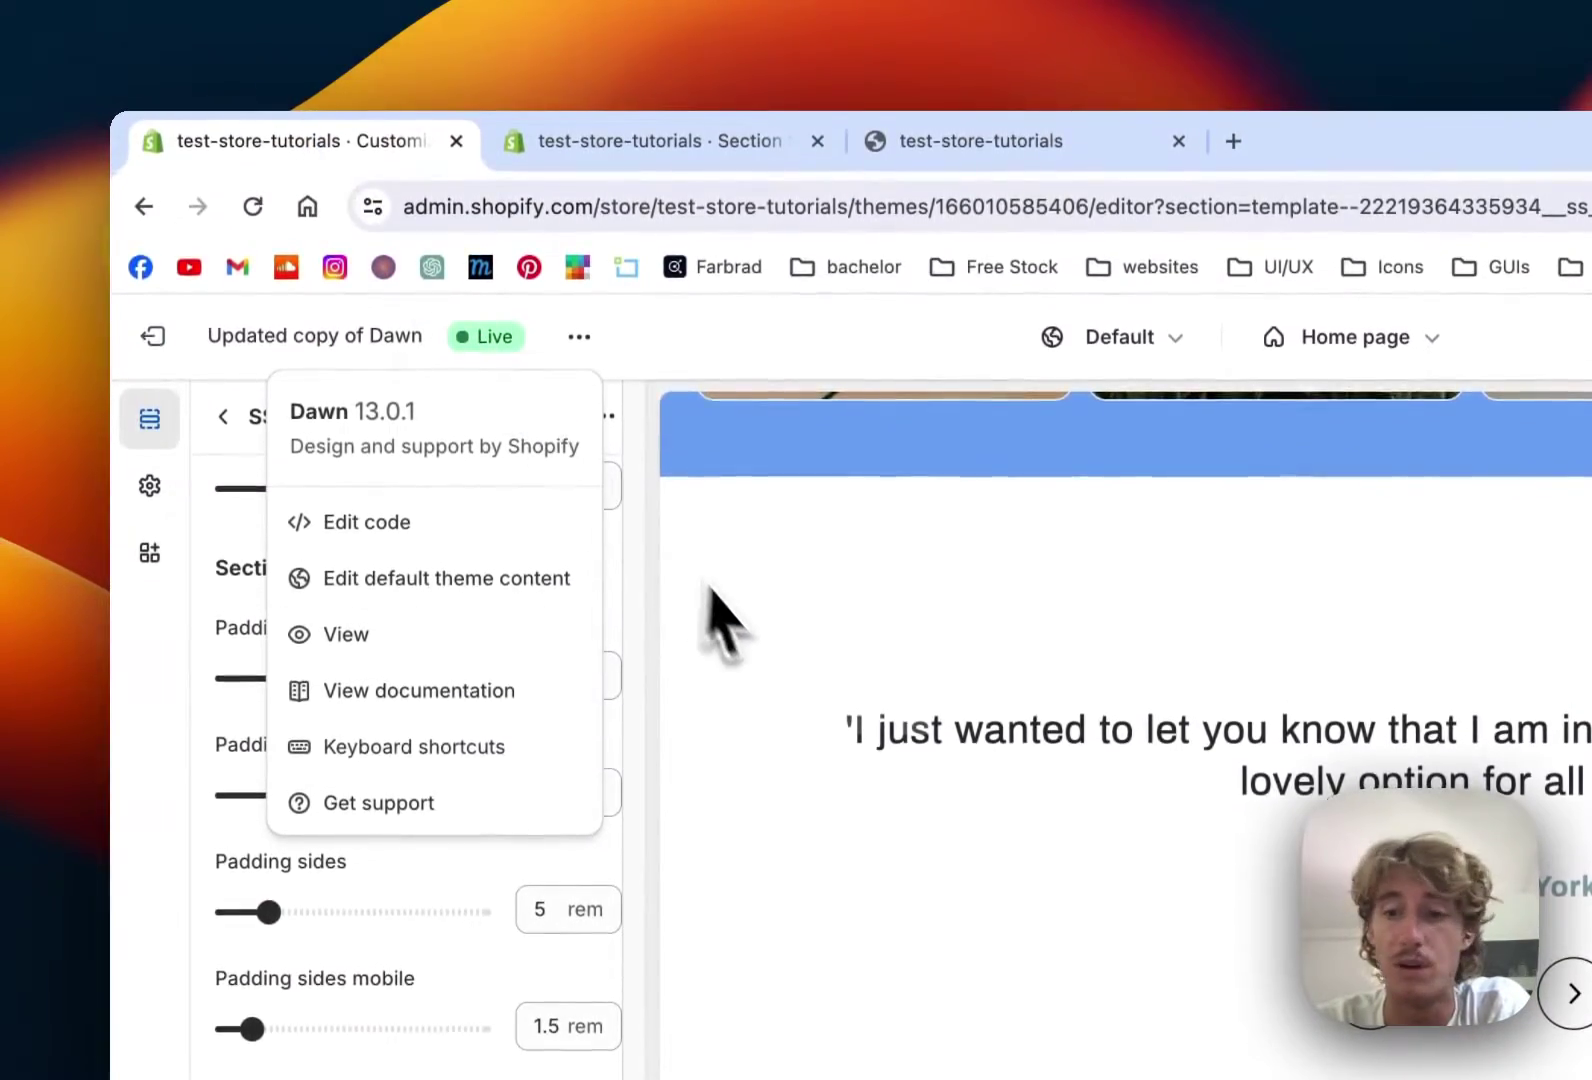
pyautogui.scroll(-7, 790, 530)
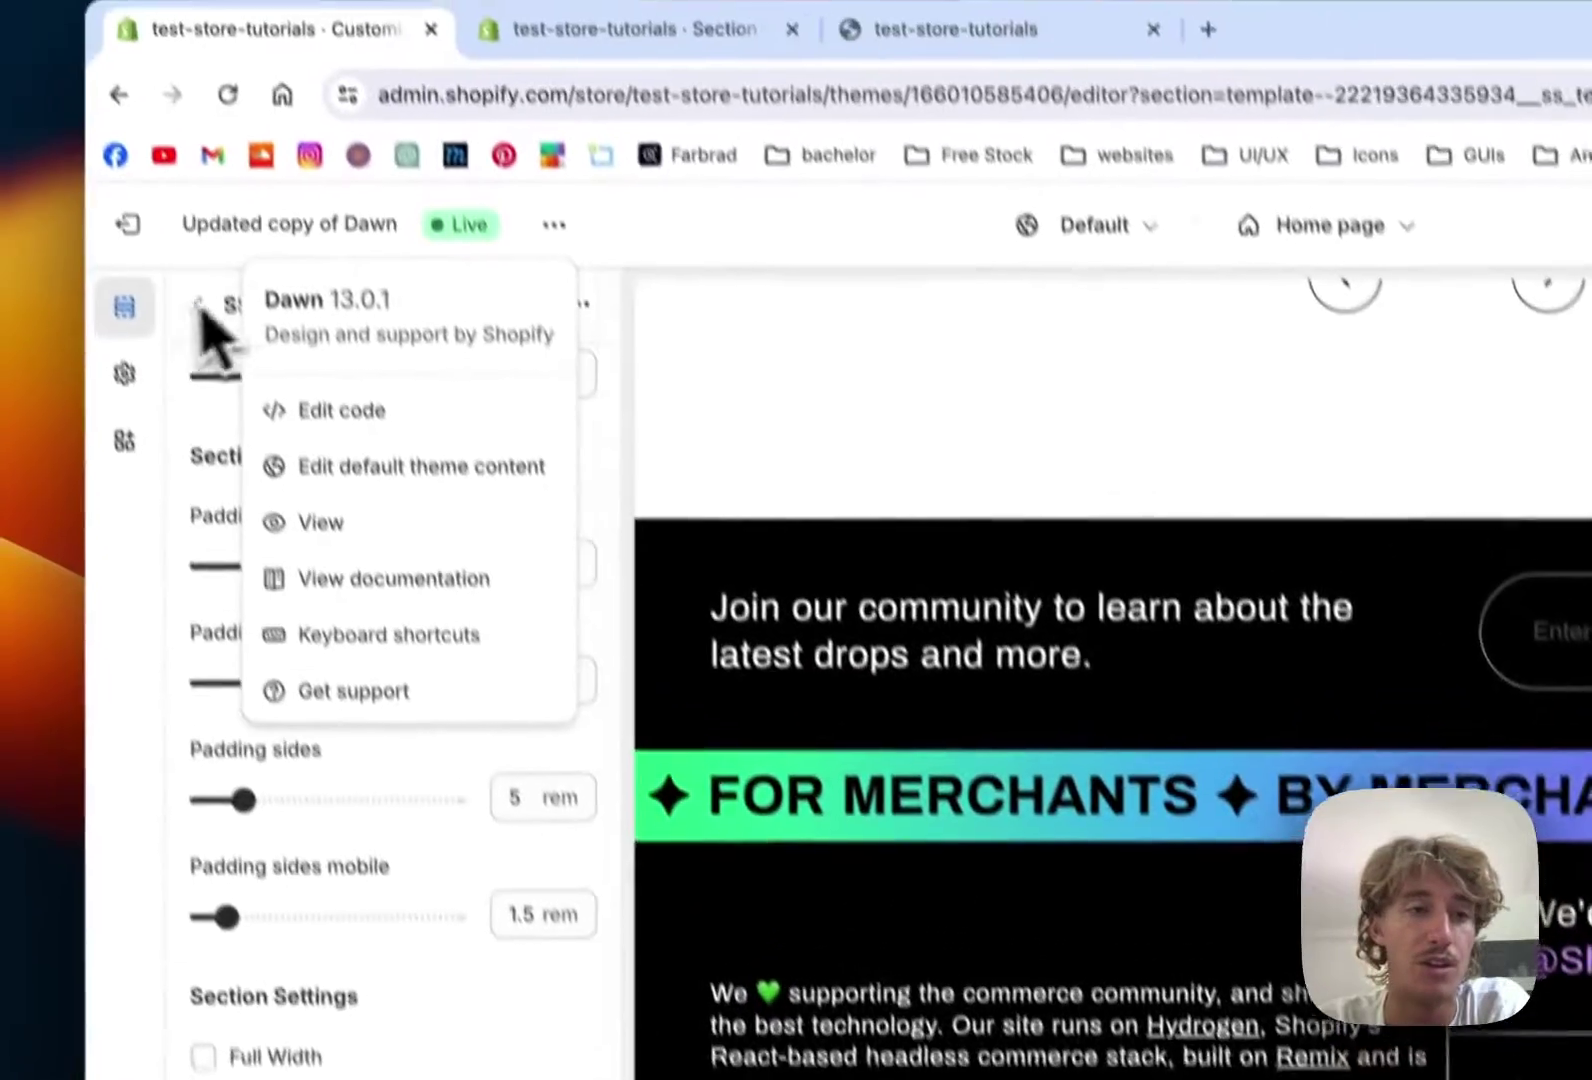
# Show the Home page sections and check the Footer group's section picker without adding anything
pyautogui.click(206, 330)
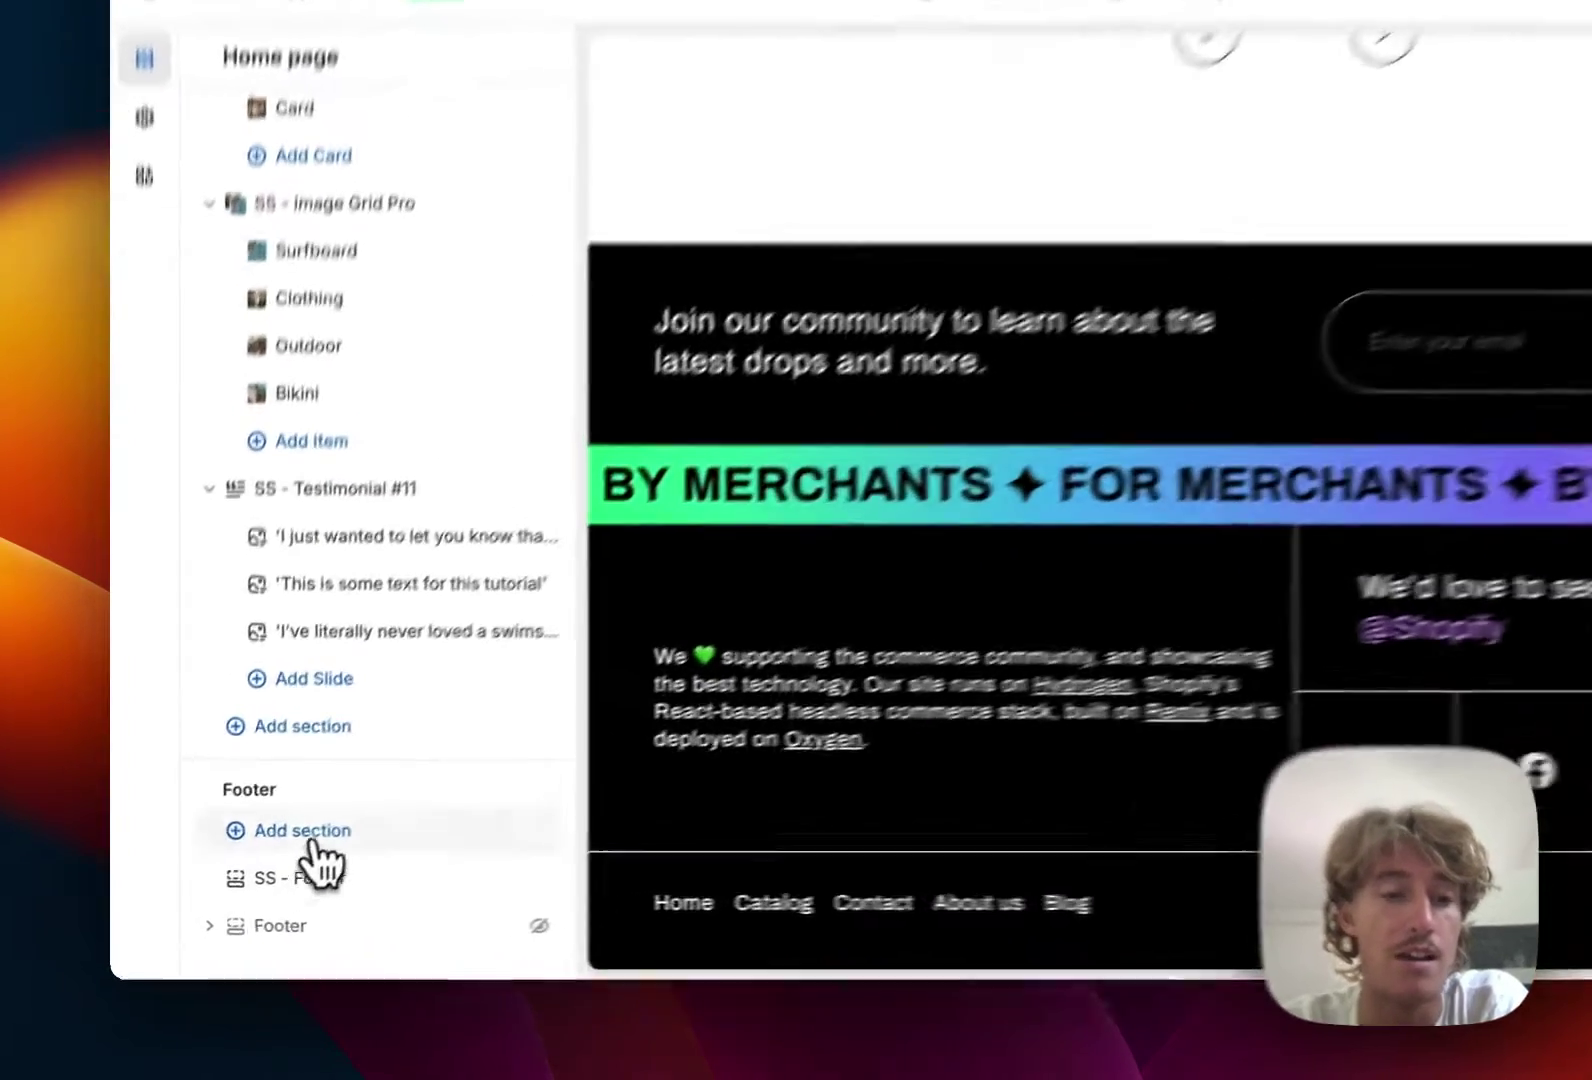
pyautogui.click(303, 861)
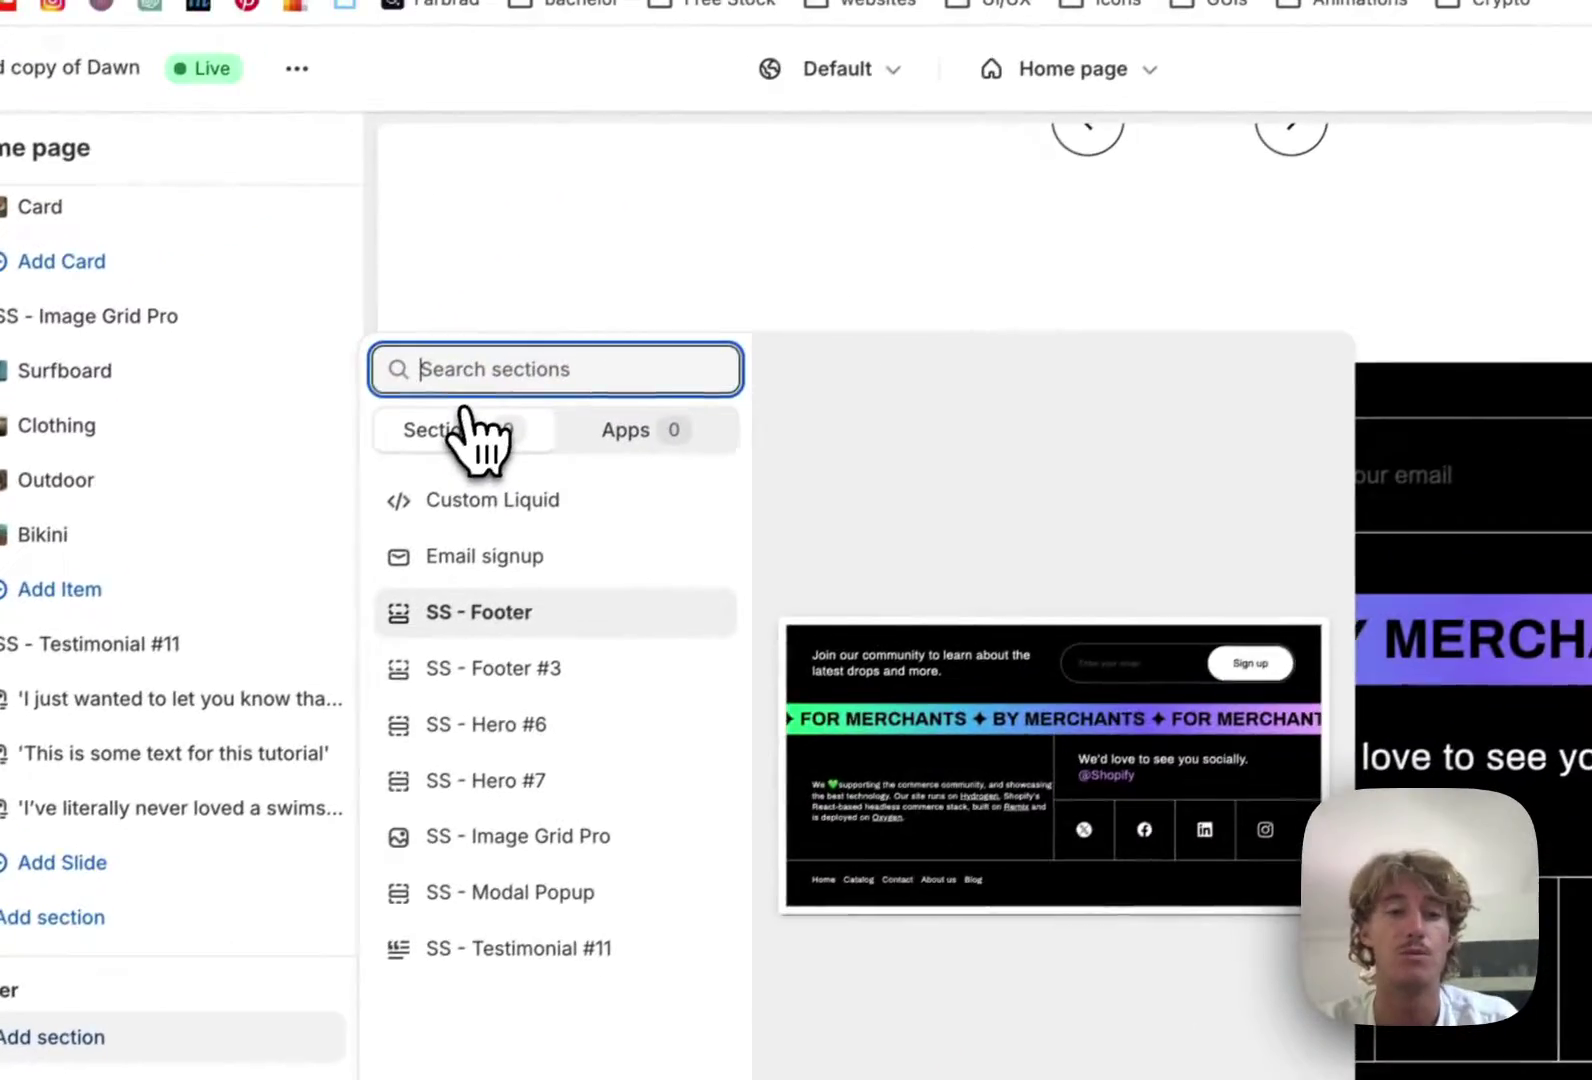
pyautogui.click(640, 578)
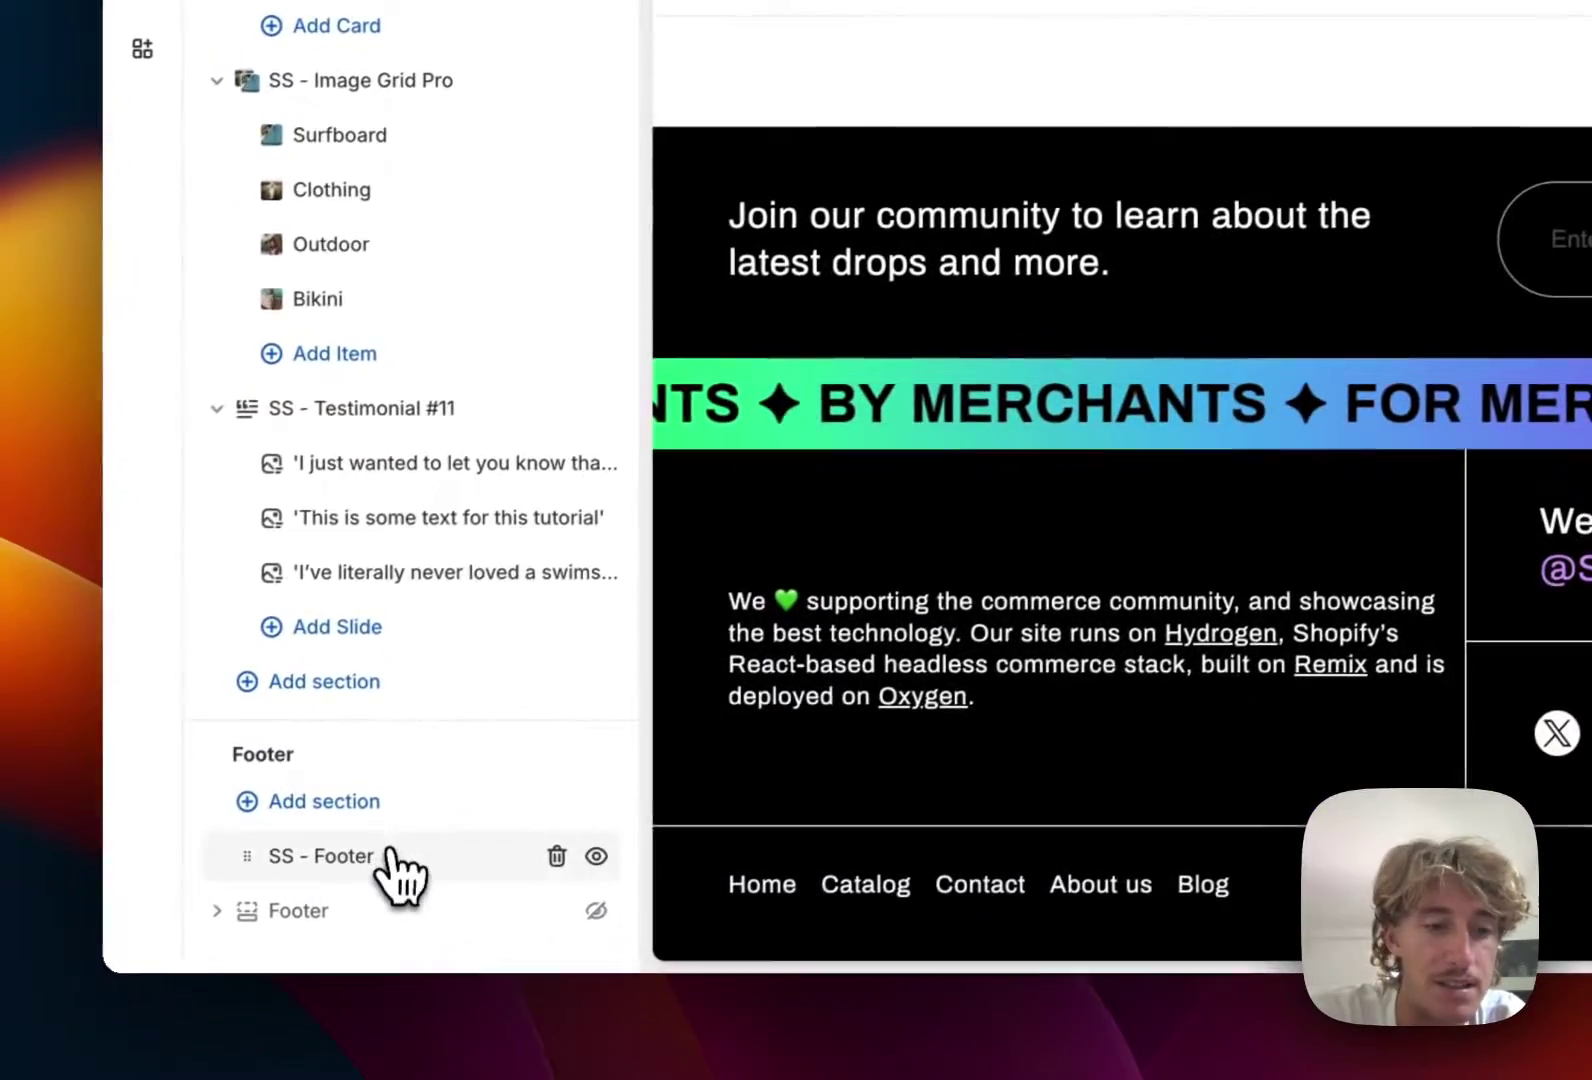
# Set the SS - Footer Input Padding Vertical to 26 px
pyautogui.click(392, 858)
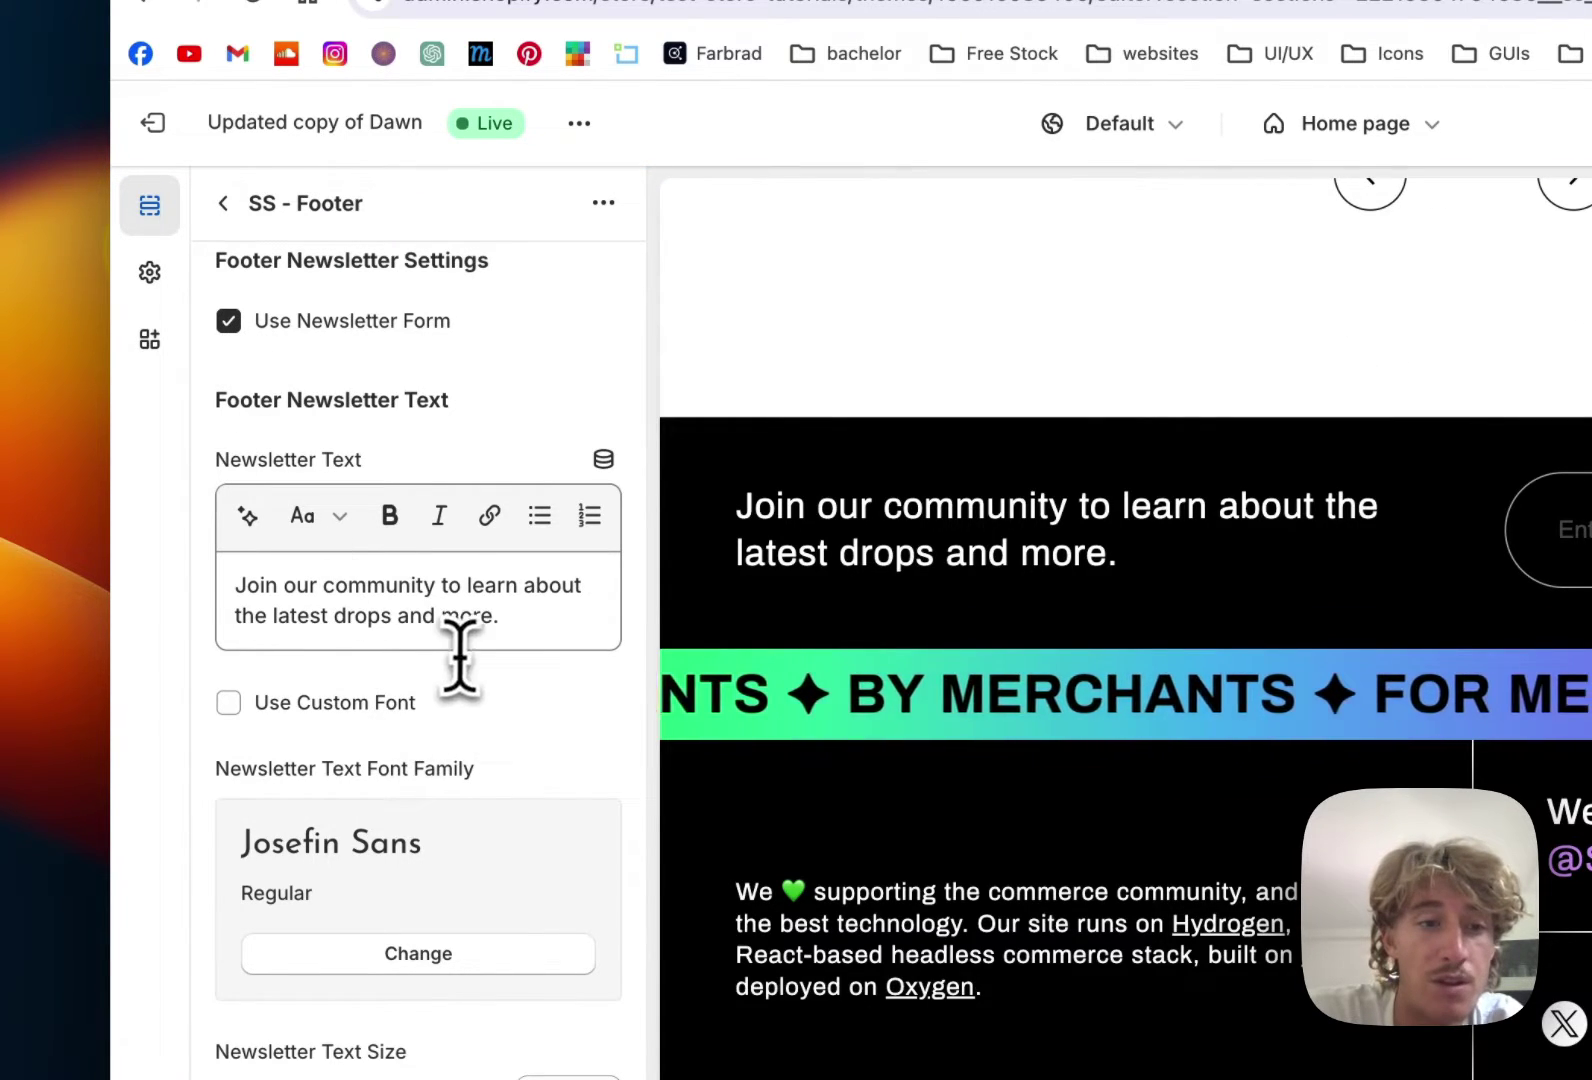
pyautogui.scroll(-8, 478, 690)
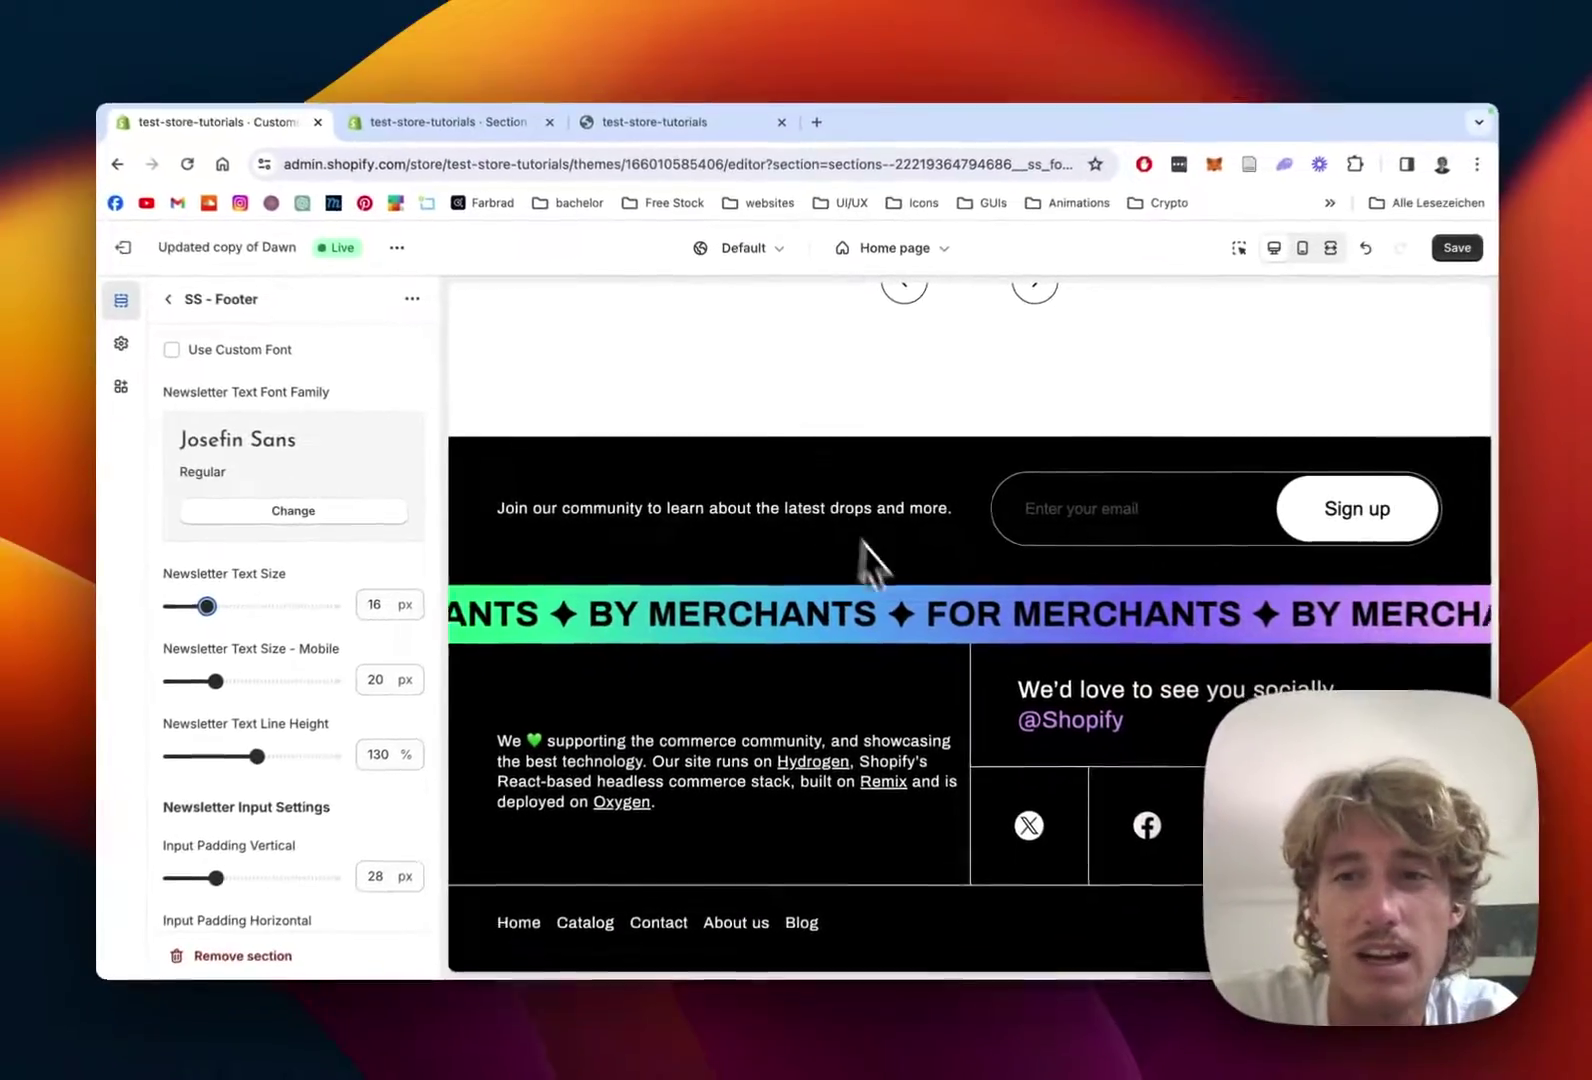
pyautogui.scroll(-3, 364, 569)
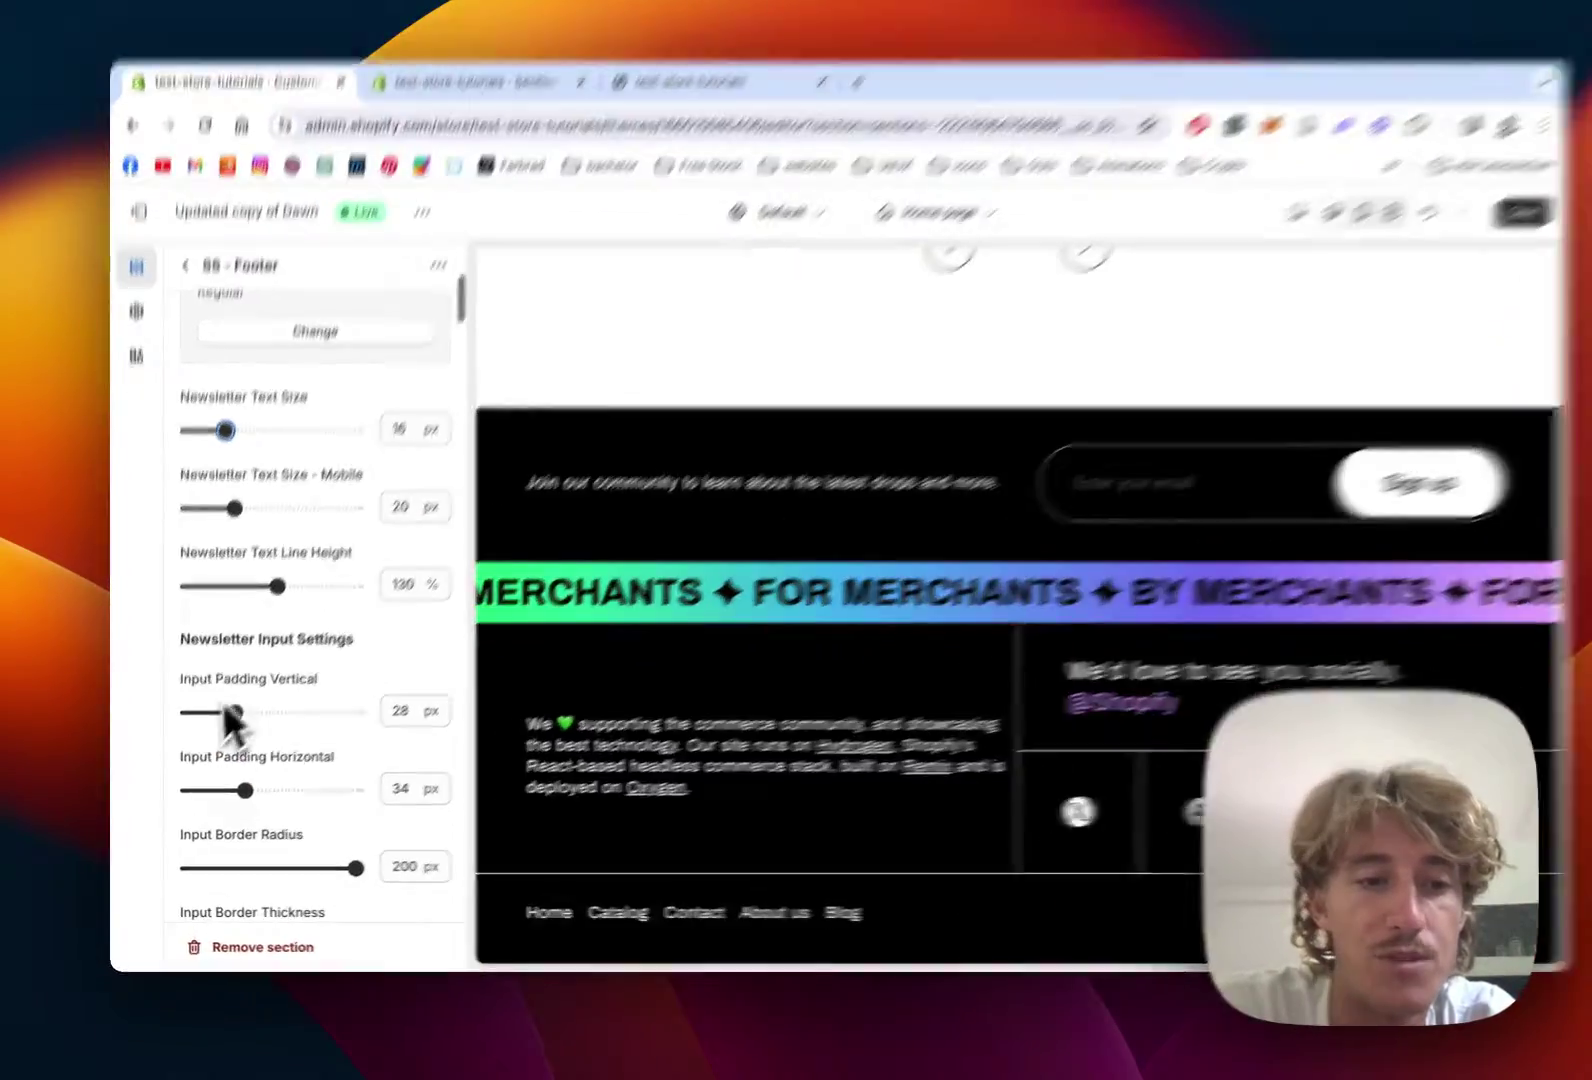
pyautogui.moveTo(228, 723); pyautogui.dragTo(255, 723)
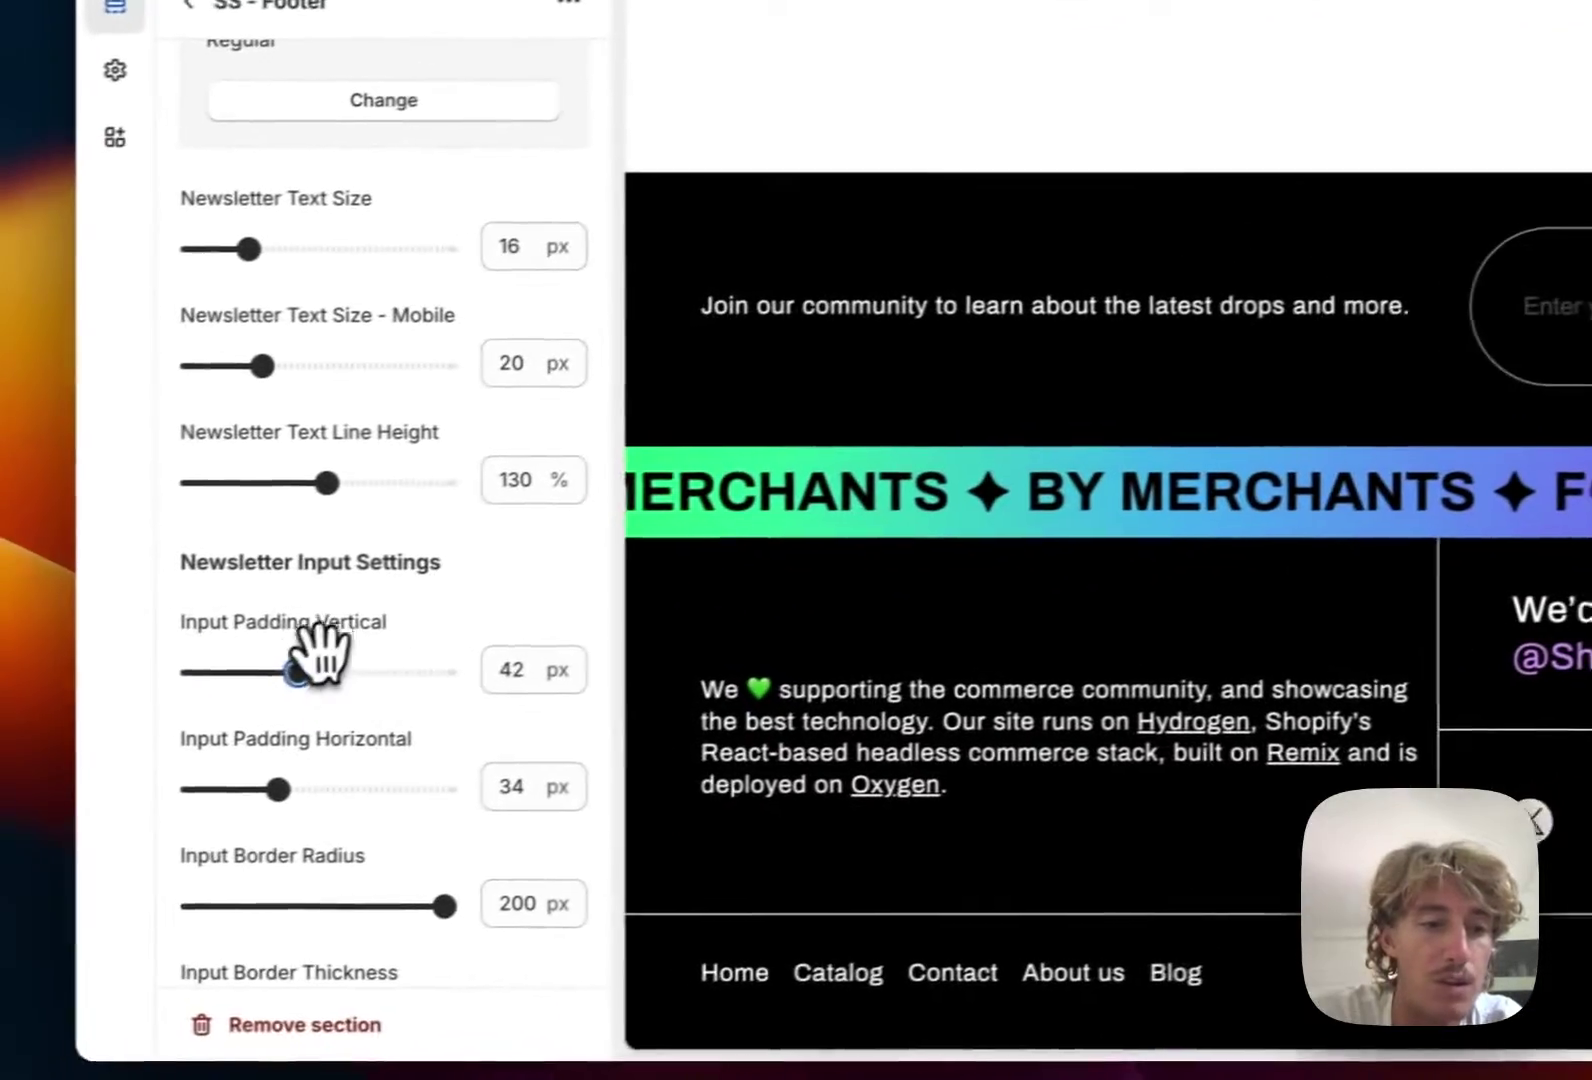
pyautogui.moveTo(320, 652)
pyautogui.mouseDown()
pyautogui.moveTo(275, 662)
pyautogui.moveTo(290, 662)
pyautogui.mouseUp()
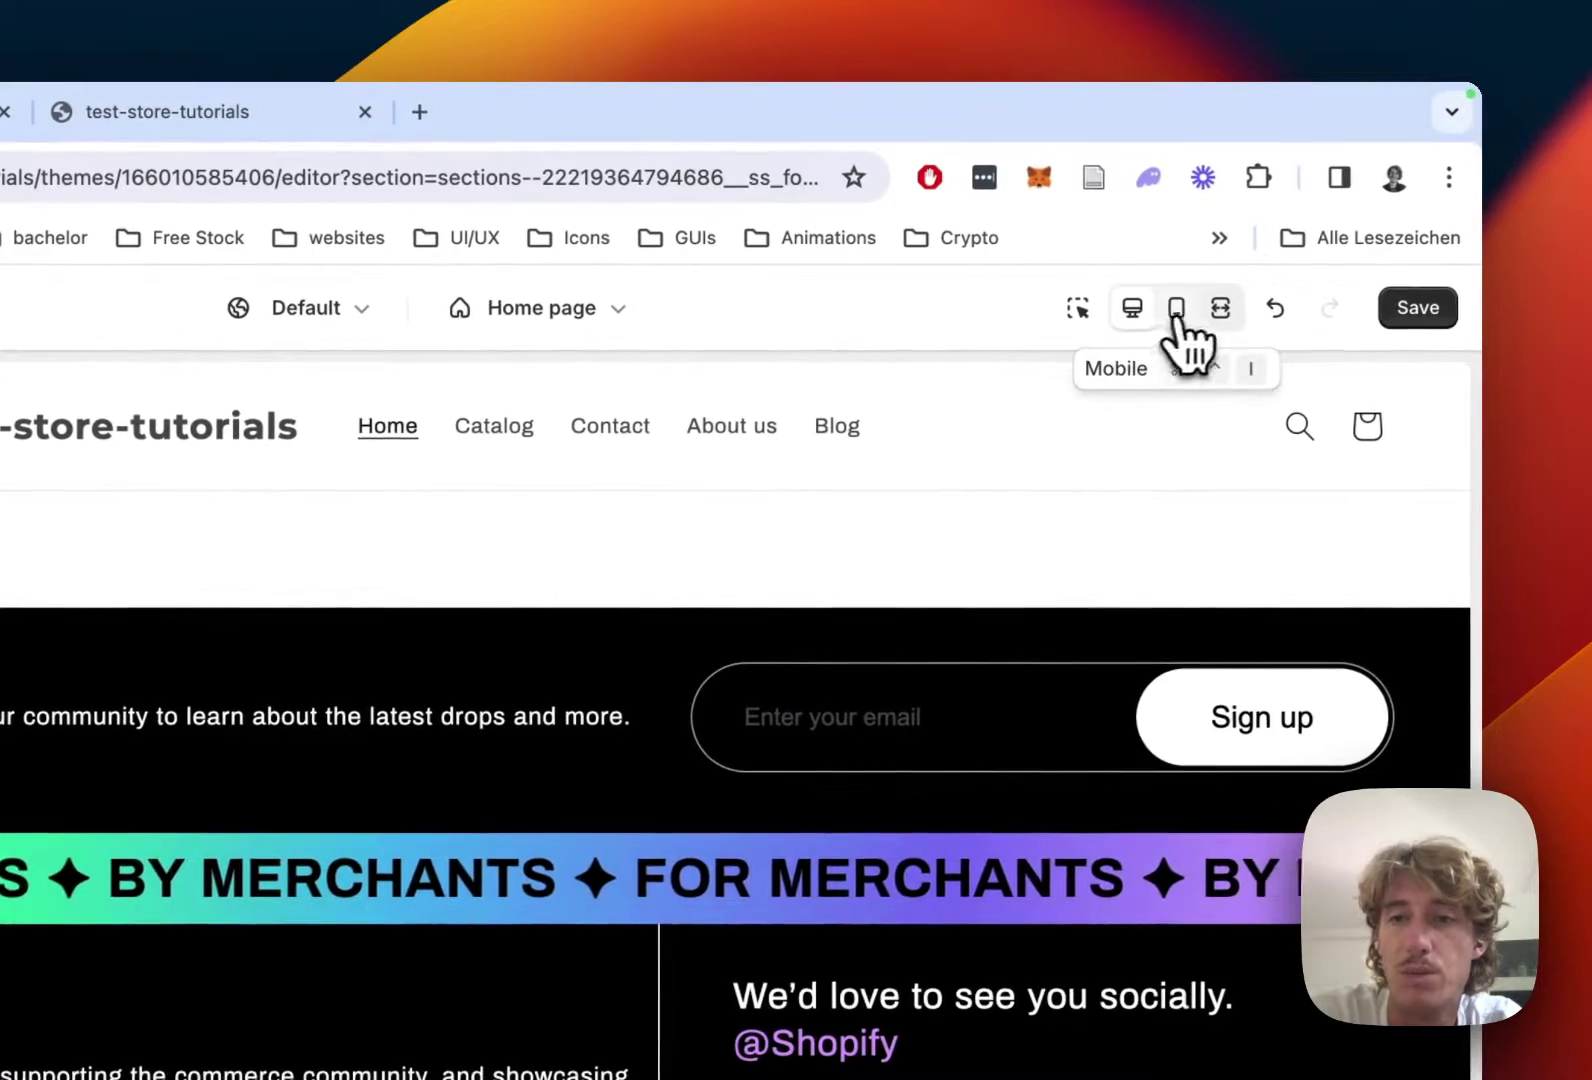
# Preview the store footer in the mobile layout
pyautogui.click(1178, 310)
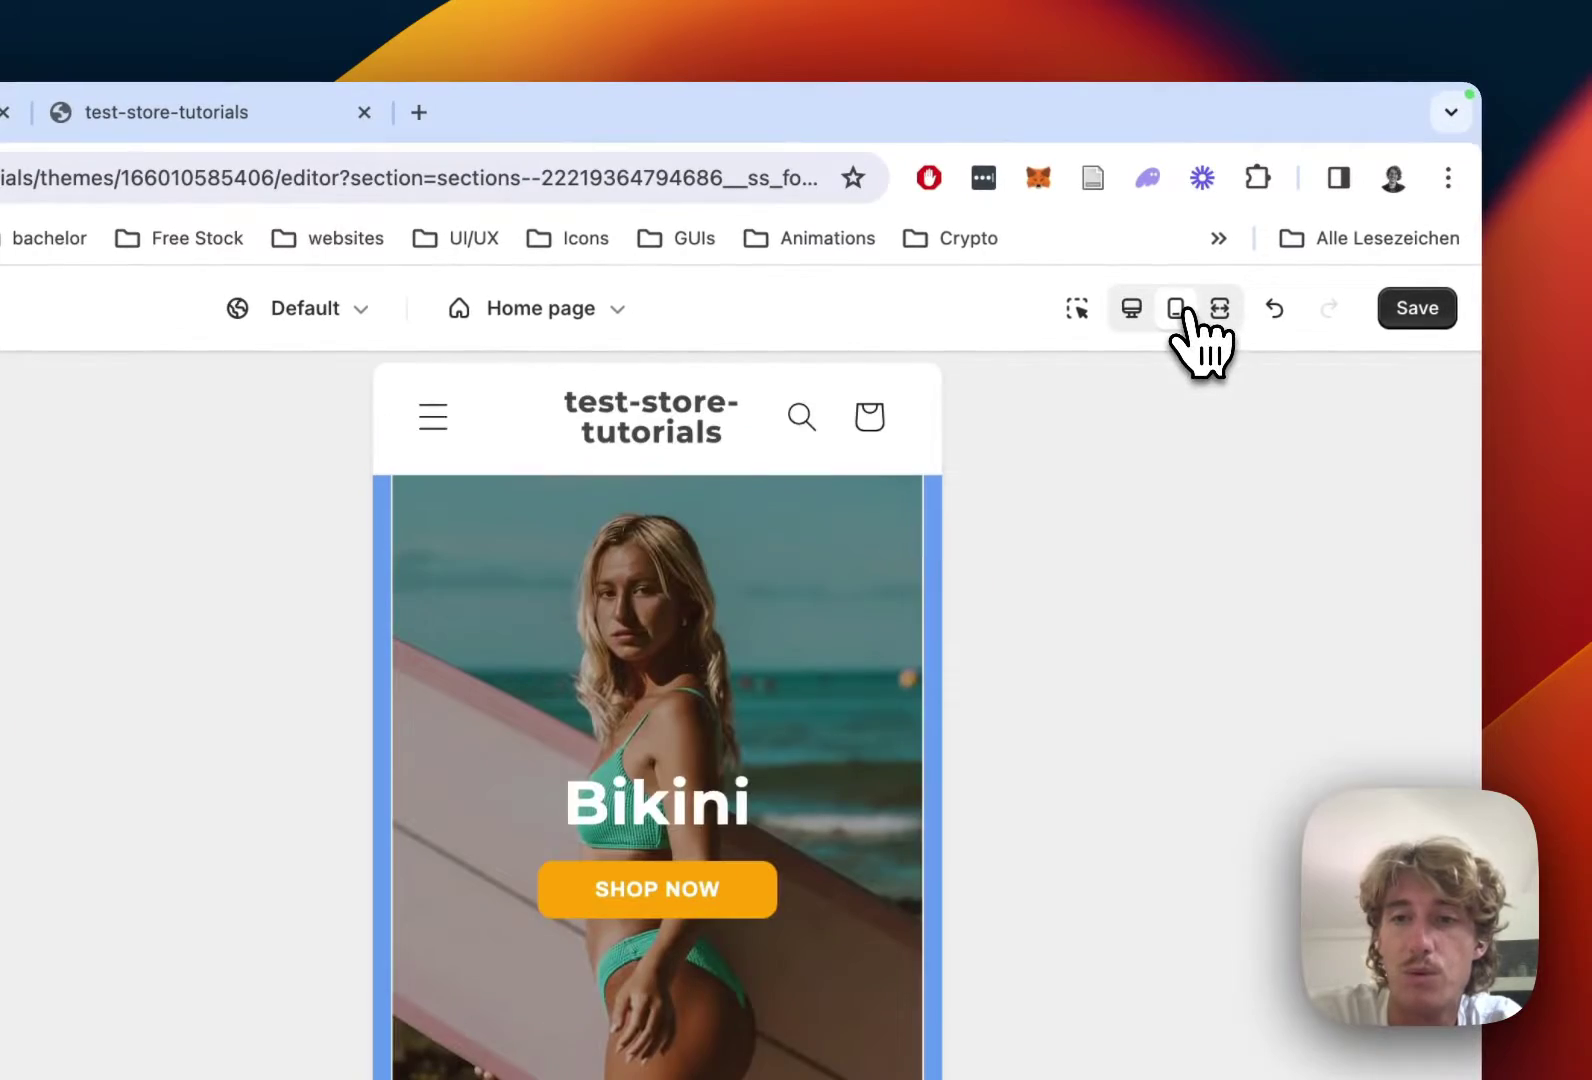
pyautogui.scroll(-15, 775, 700)
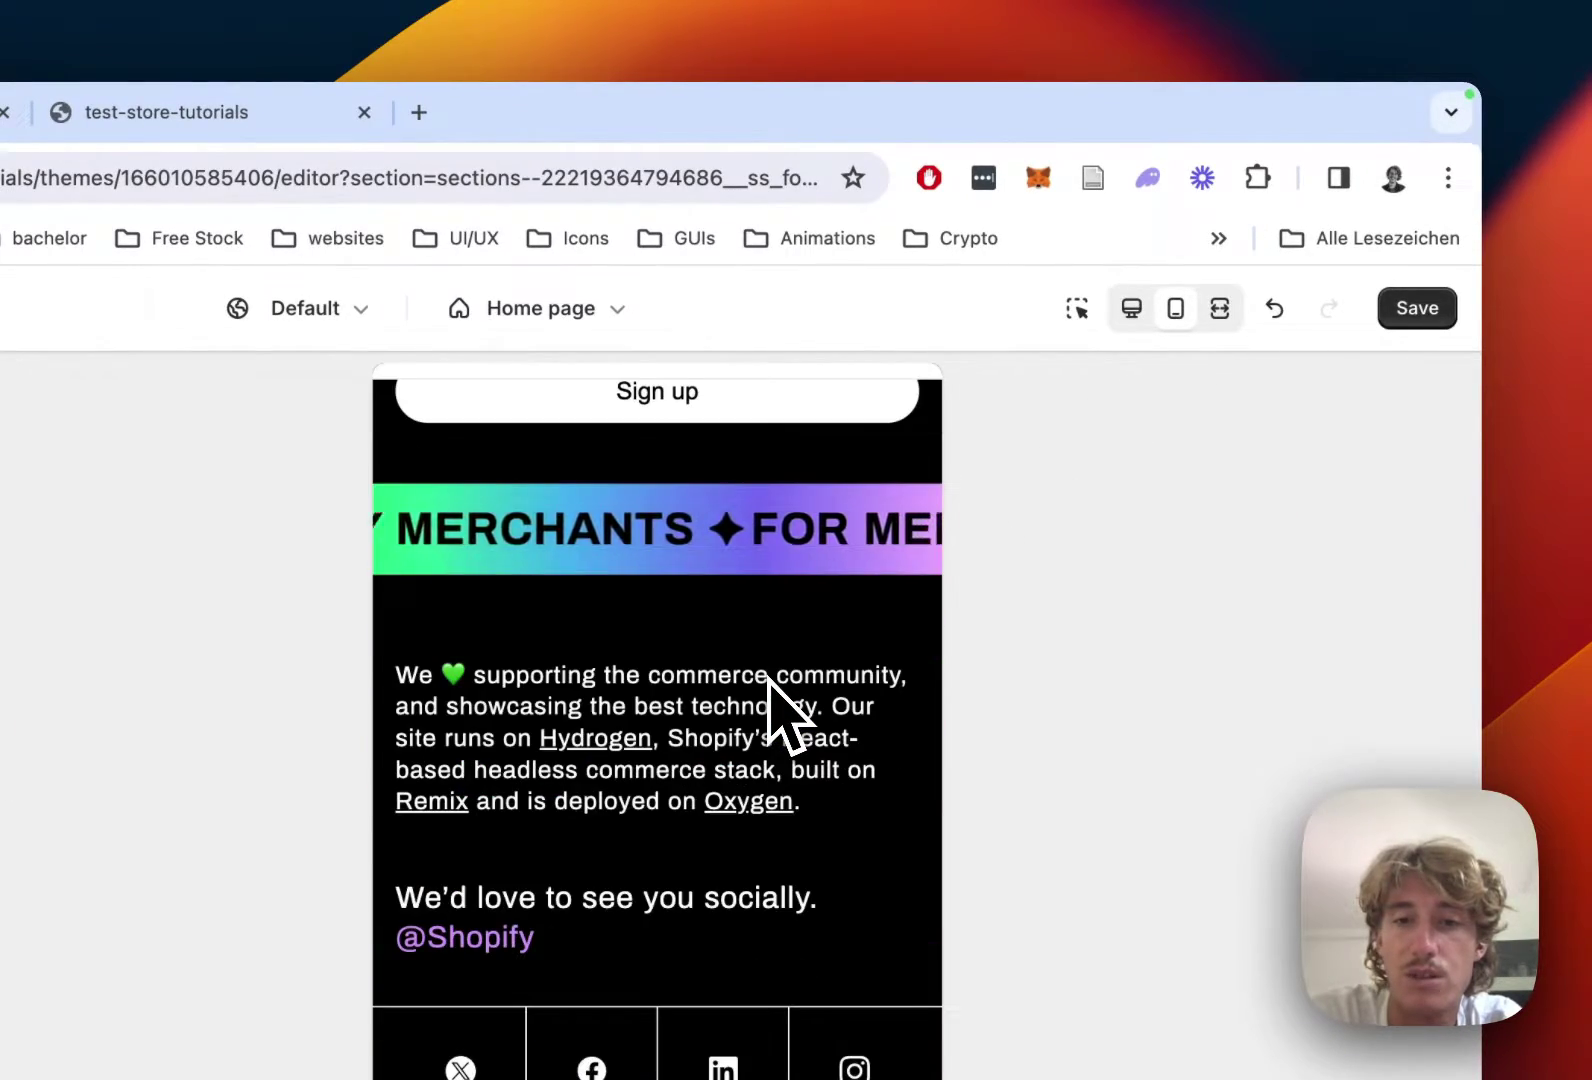
pyautogui.scroll(5, 768, 680)
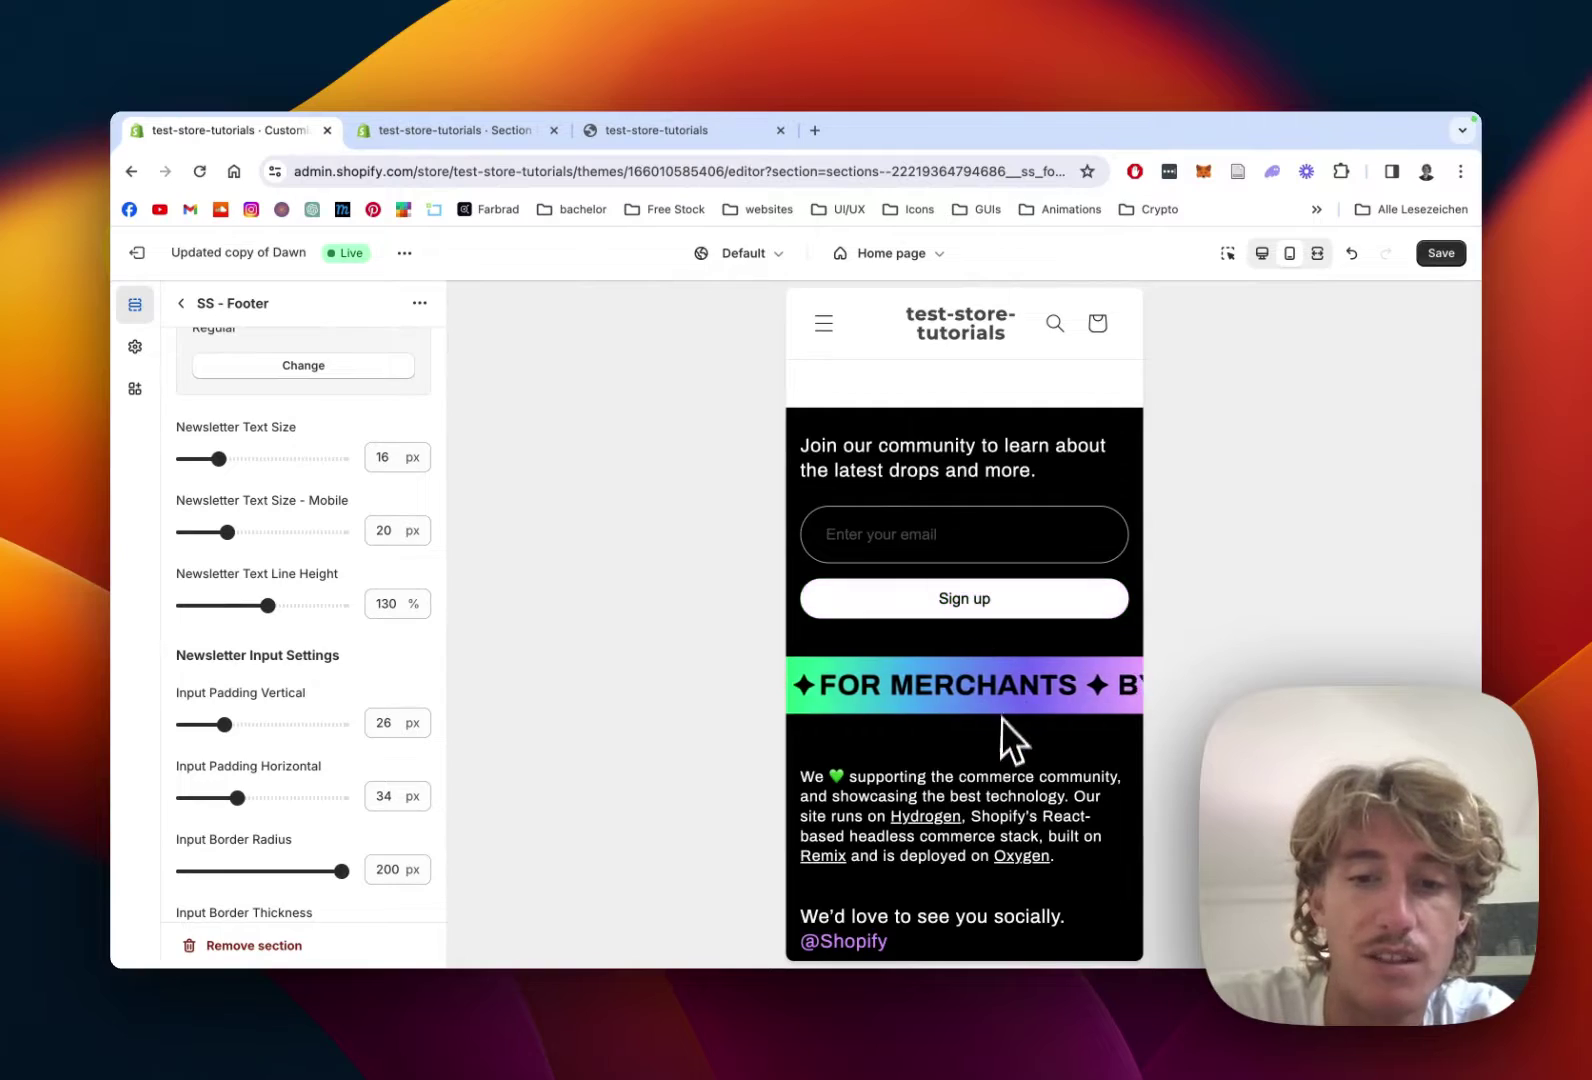
pyautogui.scroll(-3, 1000, 690)
# Switch the preview to desktop and scroll SS - Footer settings to Footer Scrolling Text Settings
pyautogui.scroll(-2, 1000, 680)
pyautogui.scroll(1, 1004, 686)
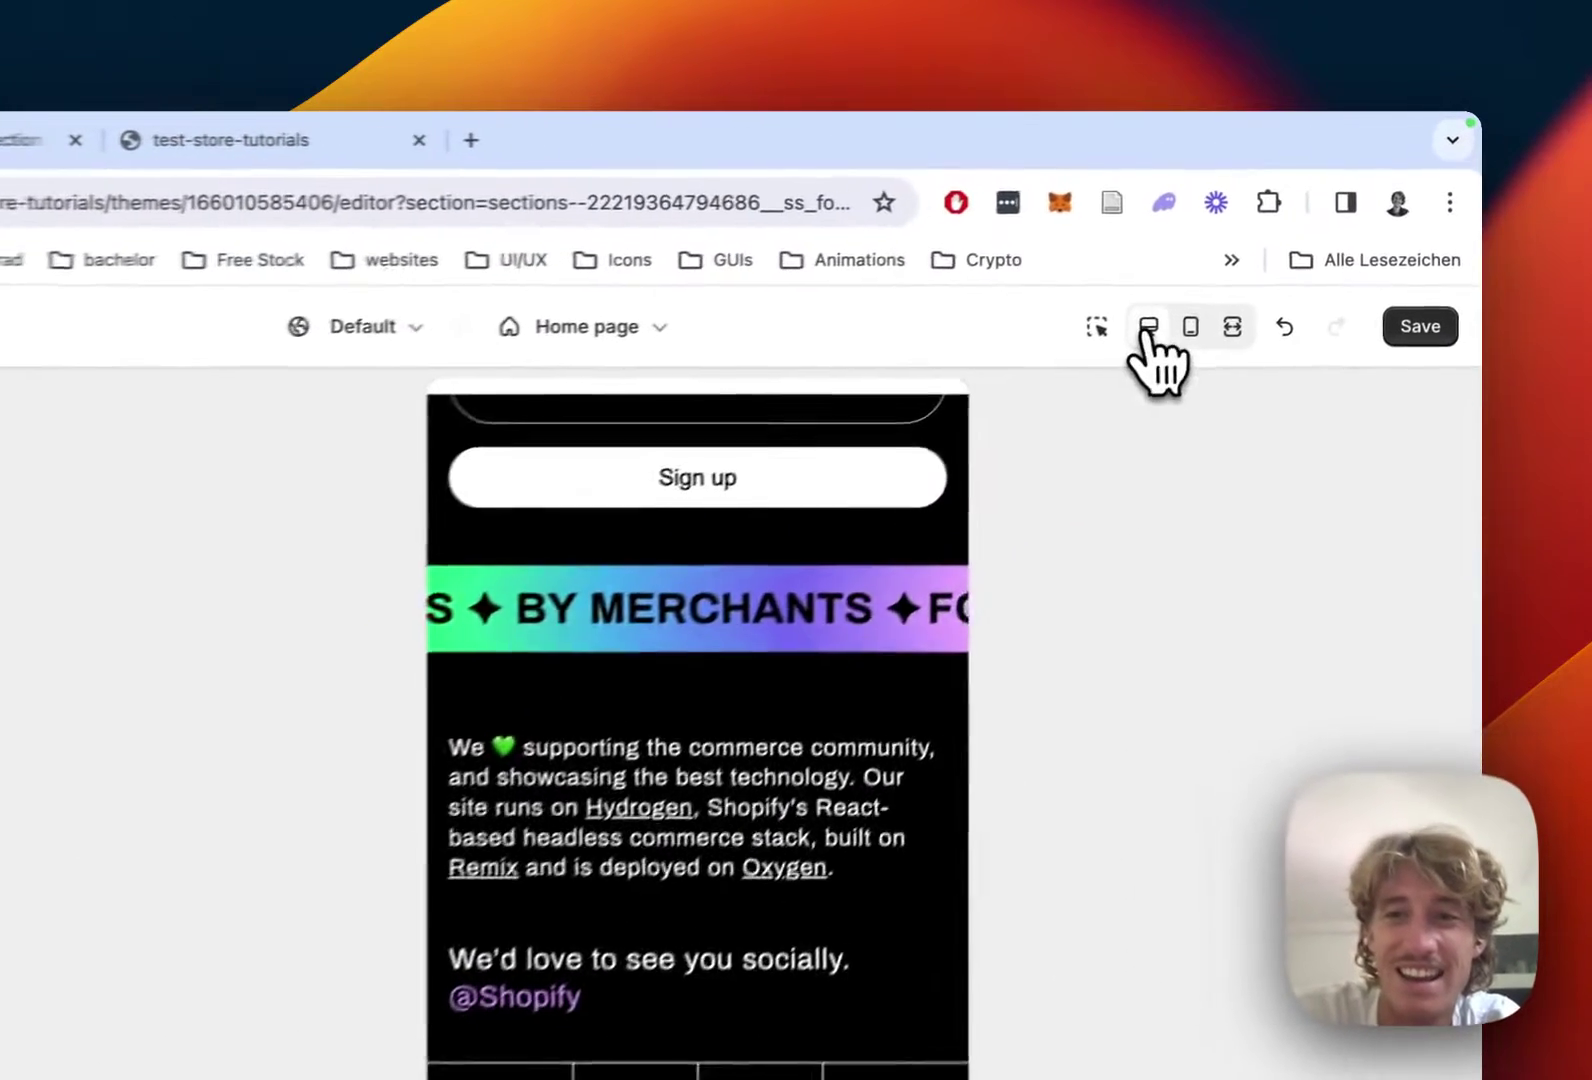
pyautogui.click(1262, 253)
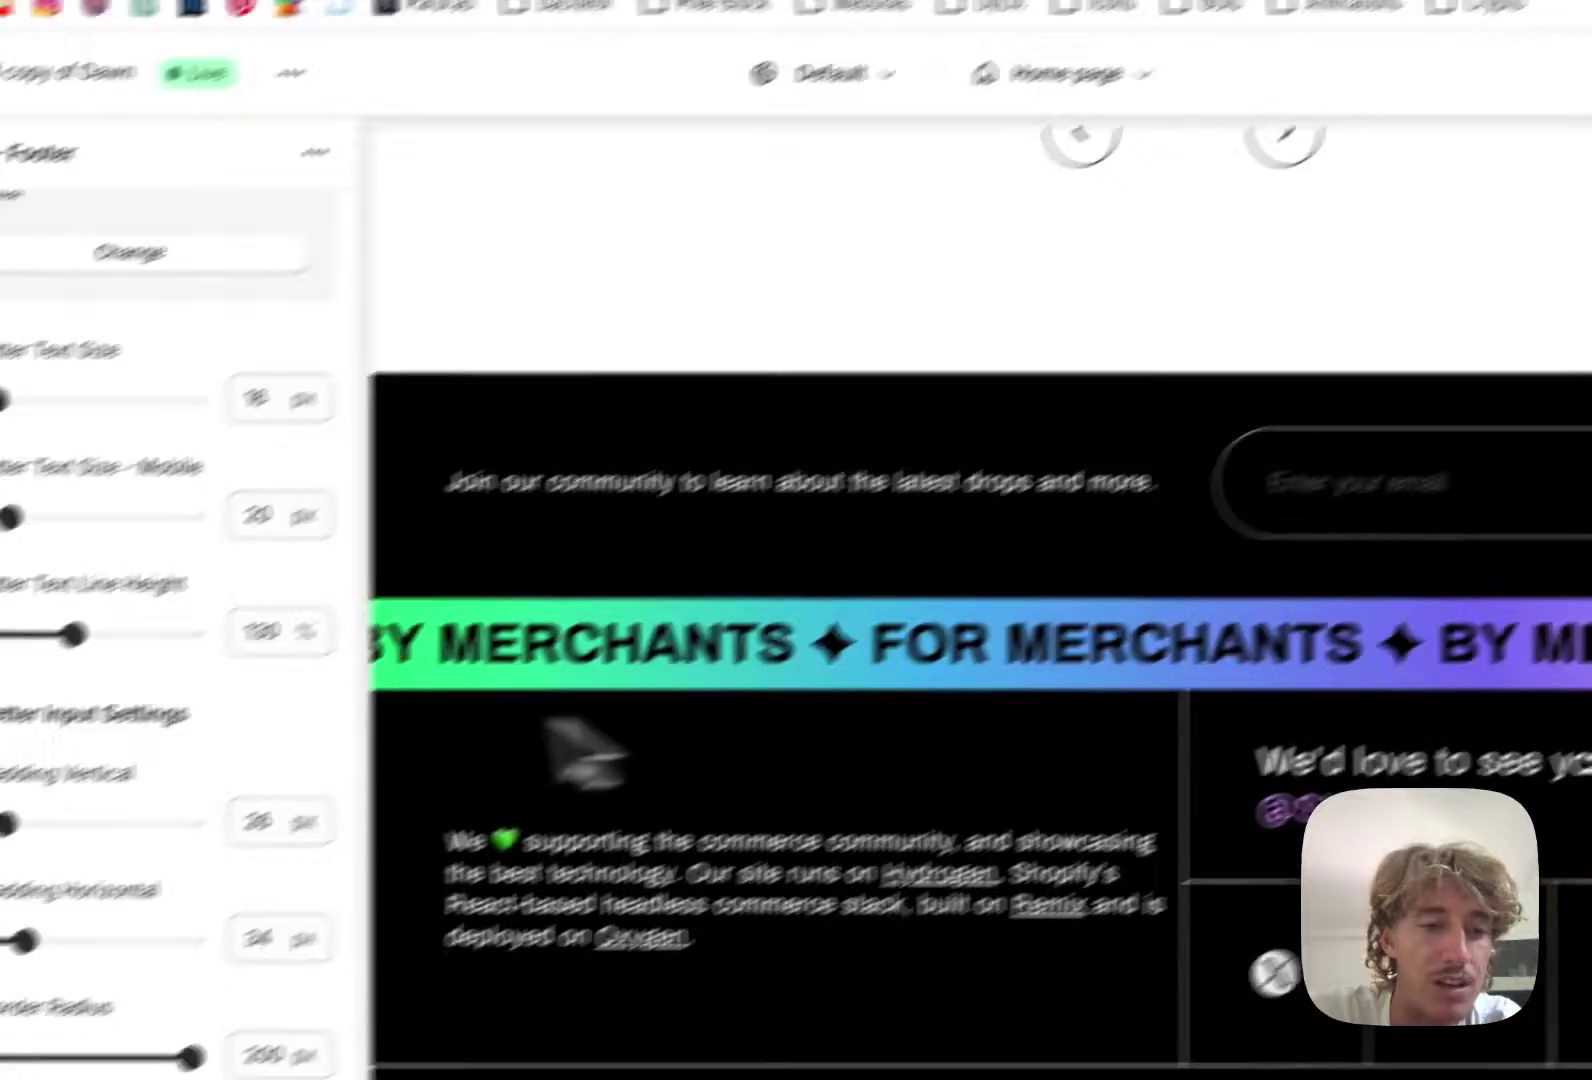
pyautogui.scroll(-8, 217, 700)
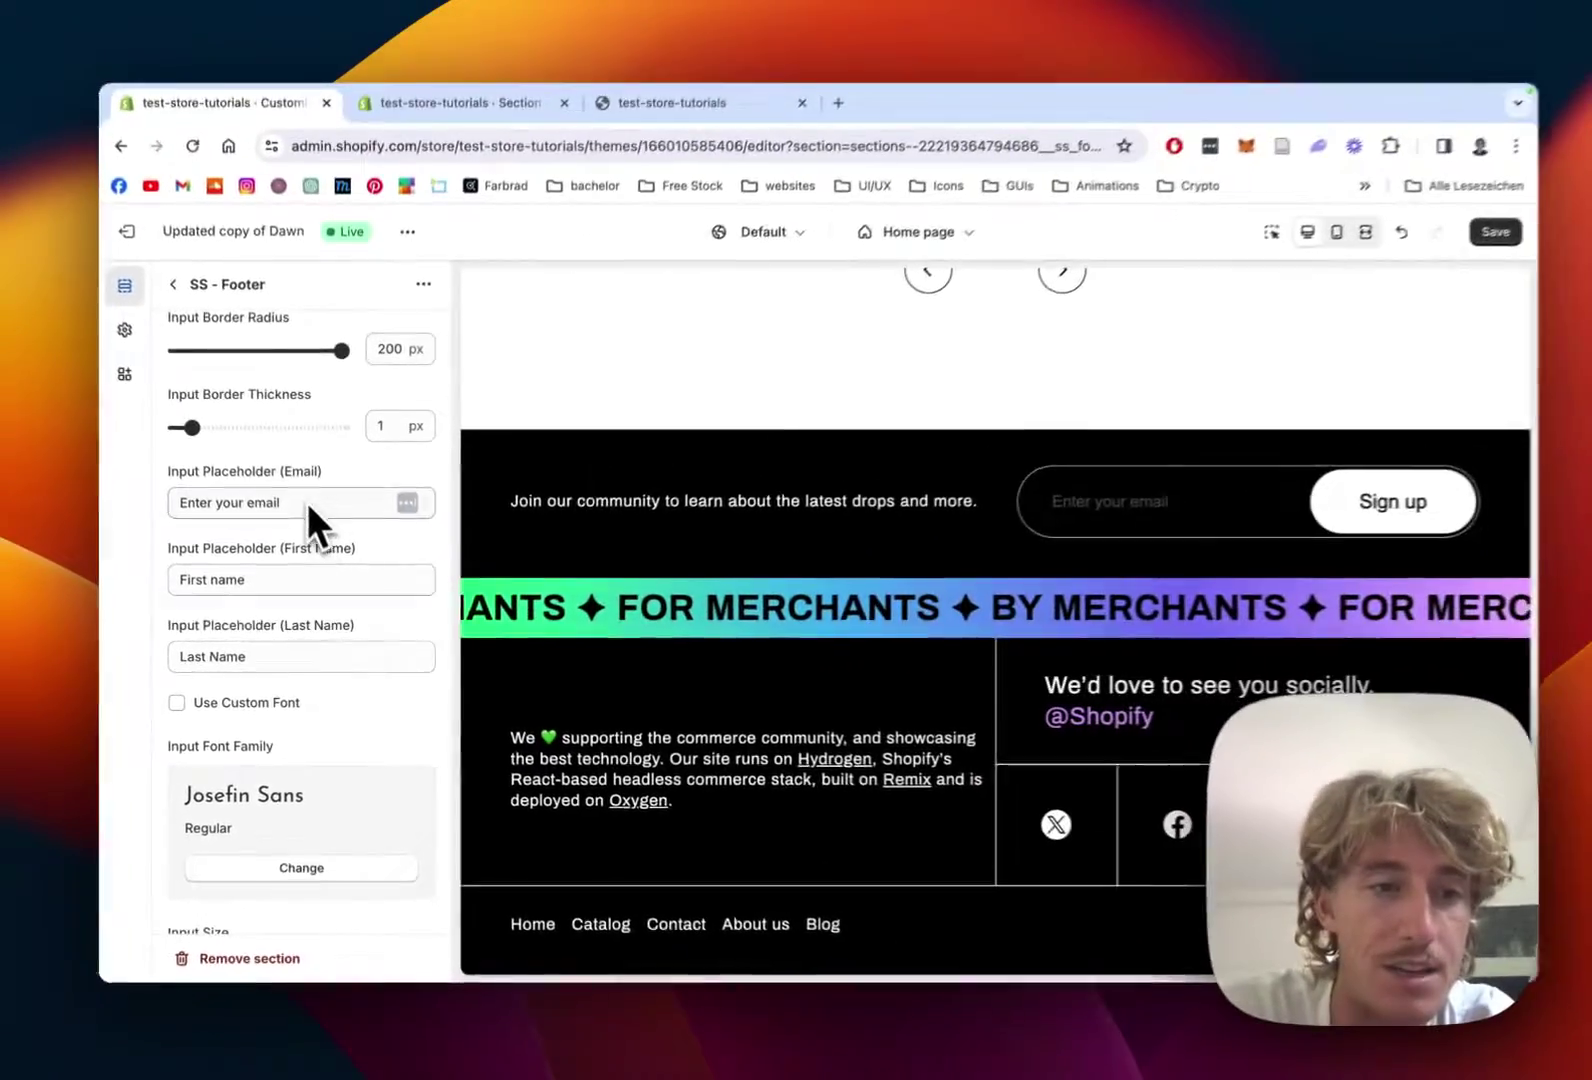
pyautogui.scroll(-1, 316, 540)
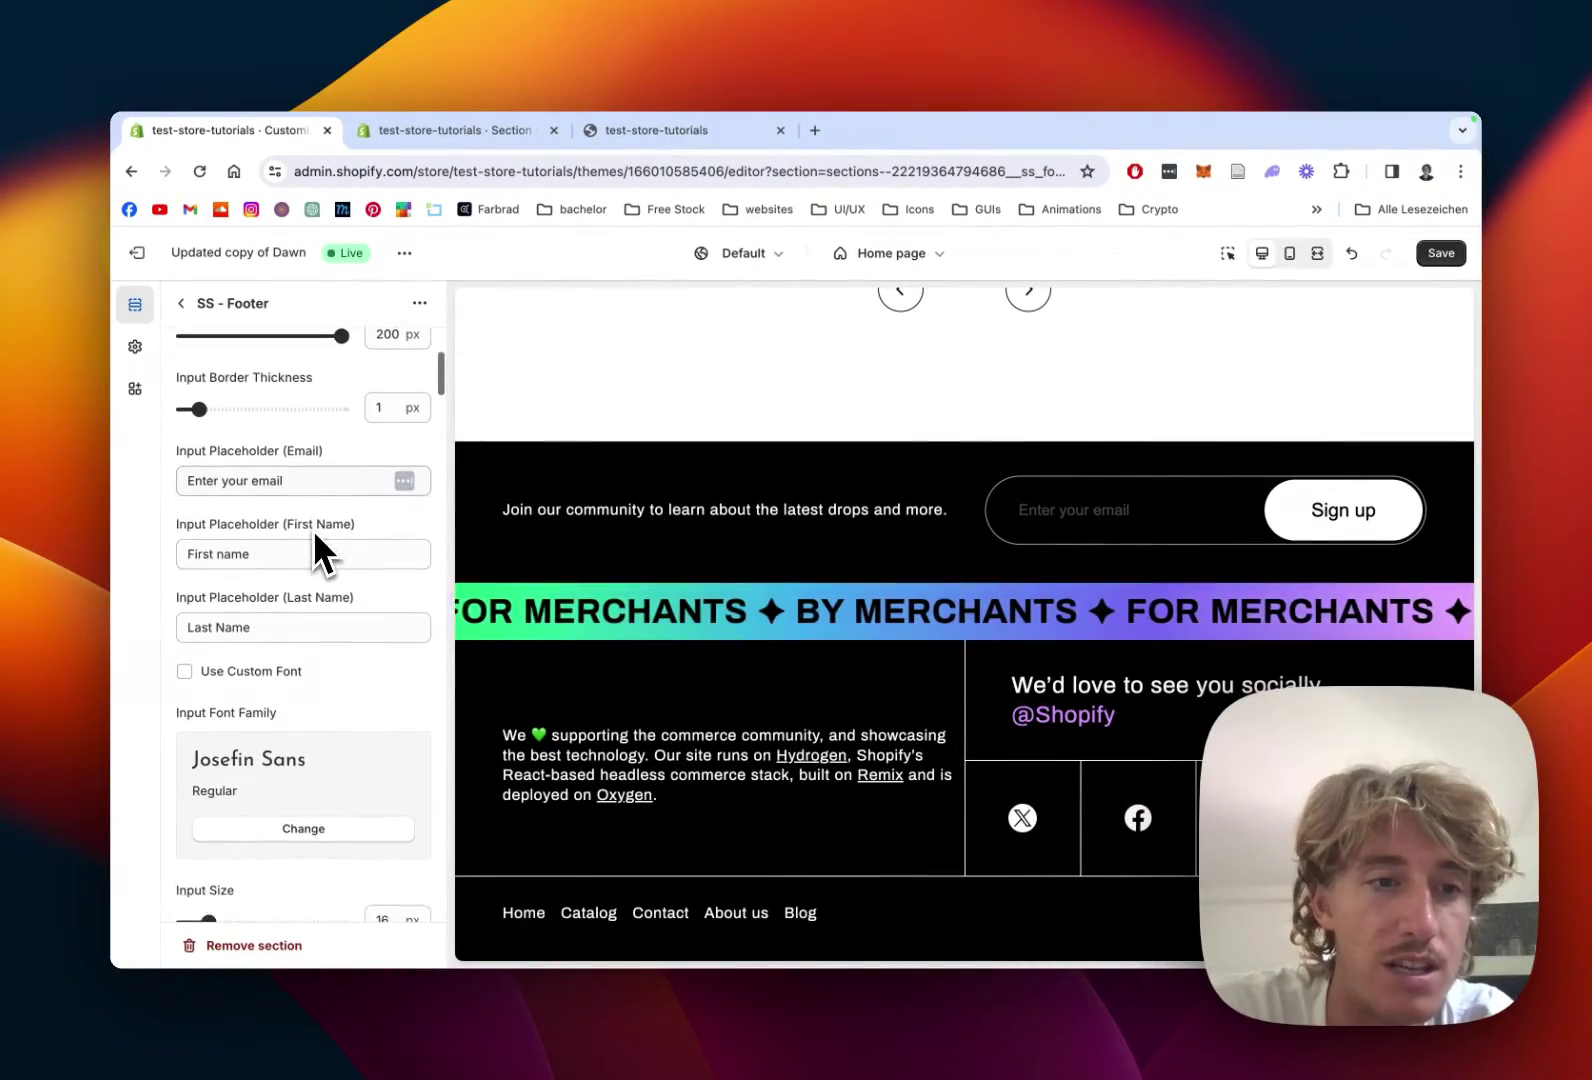
pyautogui.scroll(1, 313, 529)
pyautogui.scroll(-7, 312, 527)
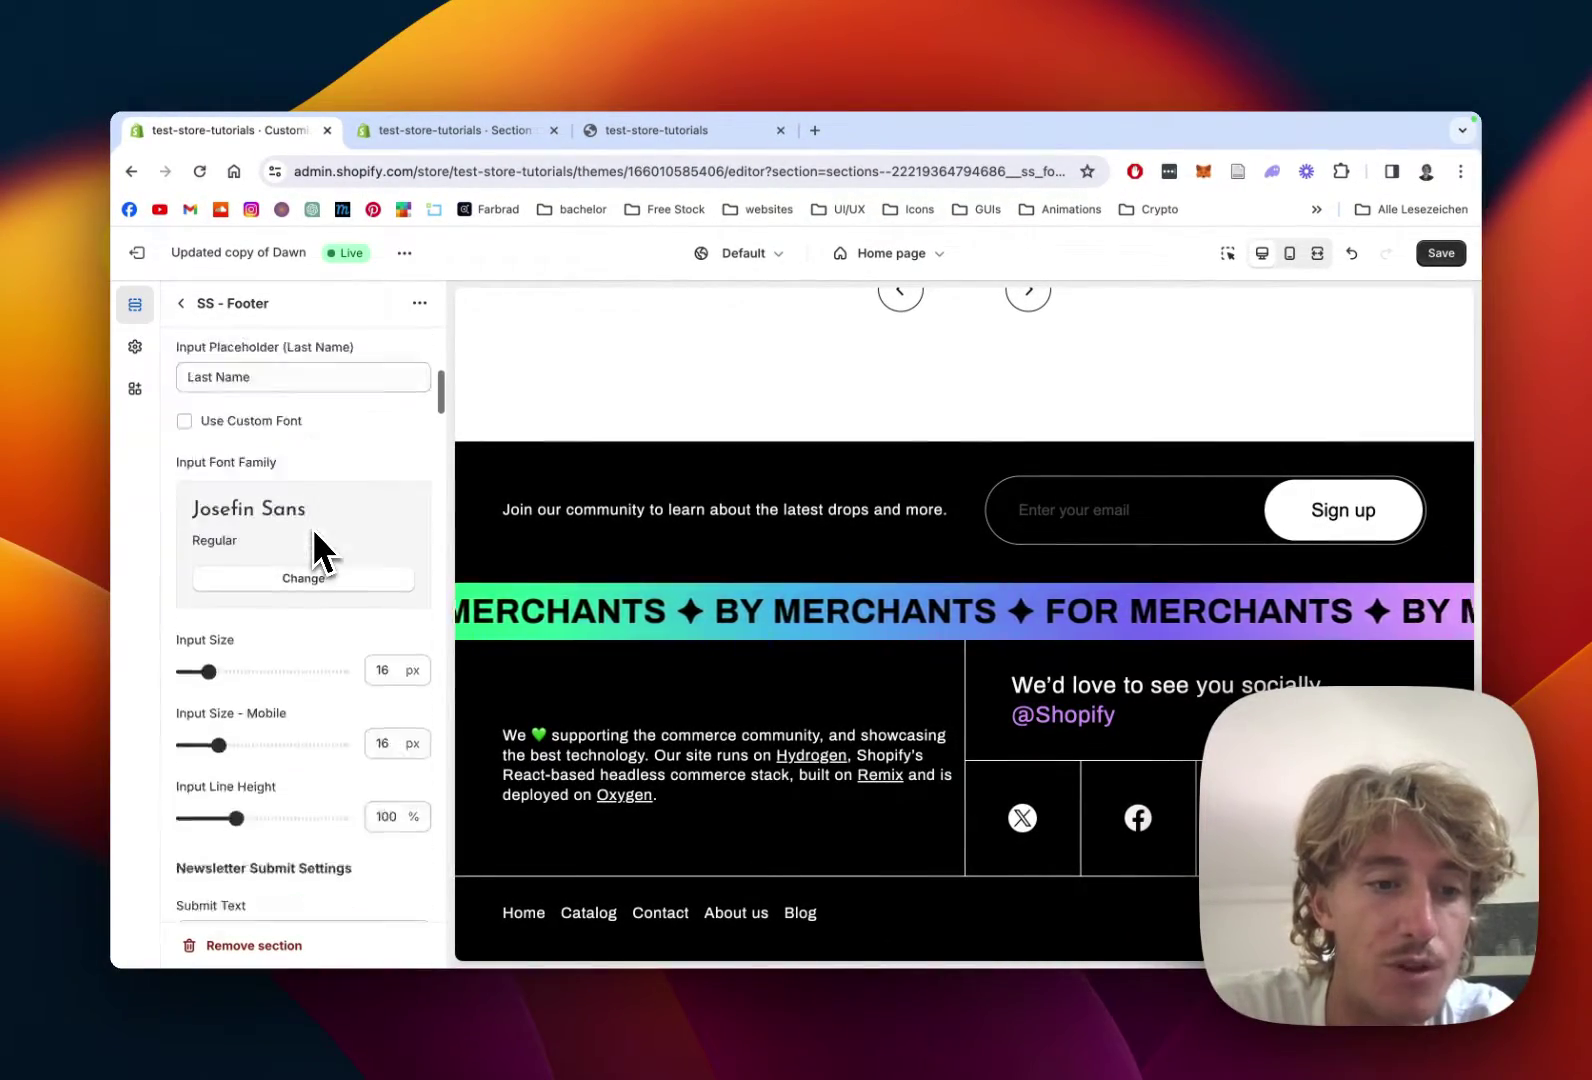
pyautogui.scroll(-8, 312, 527)
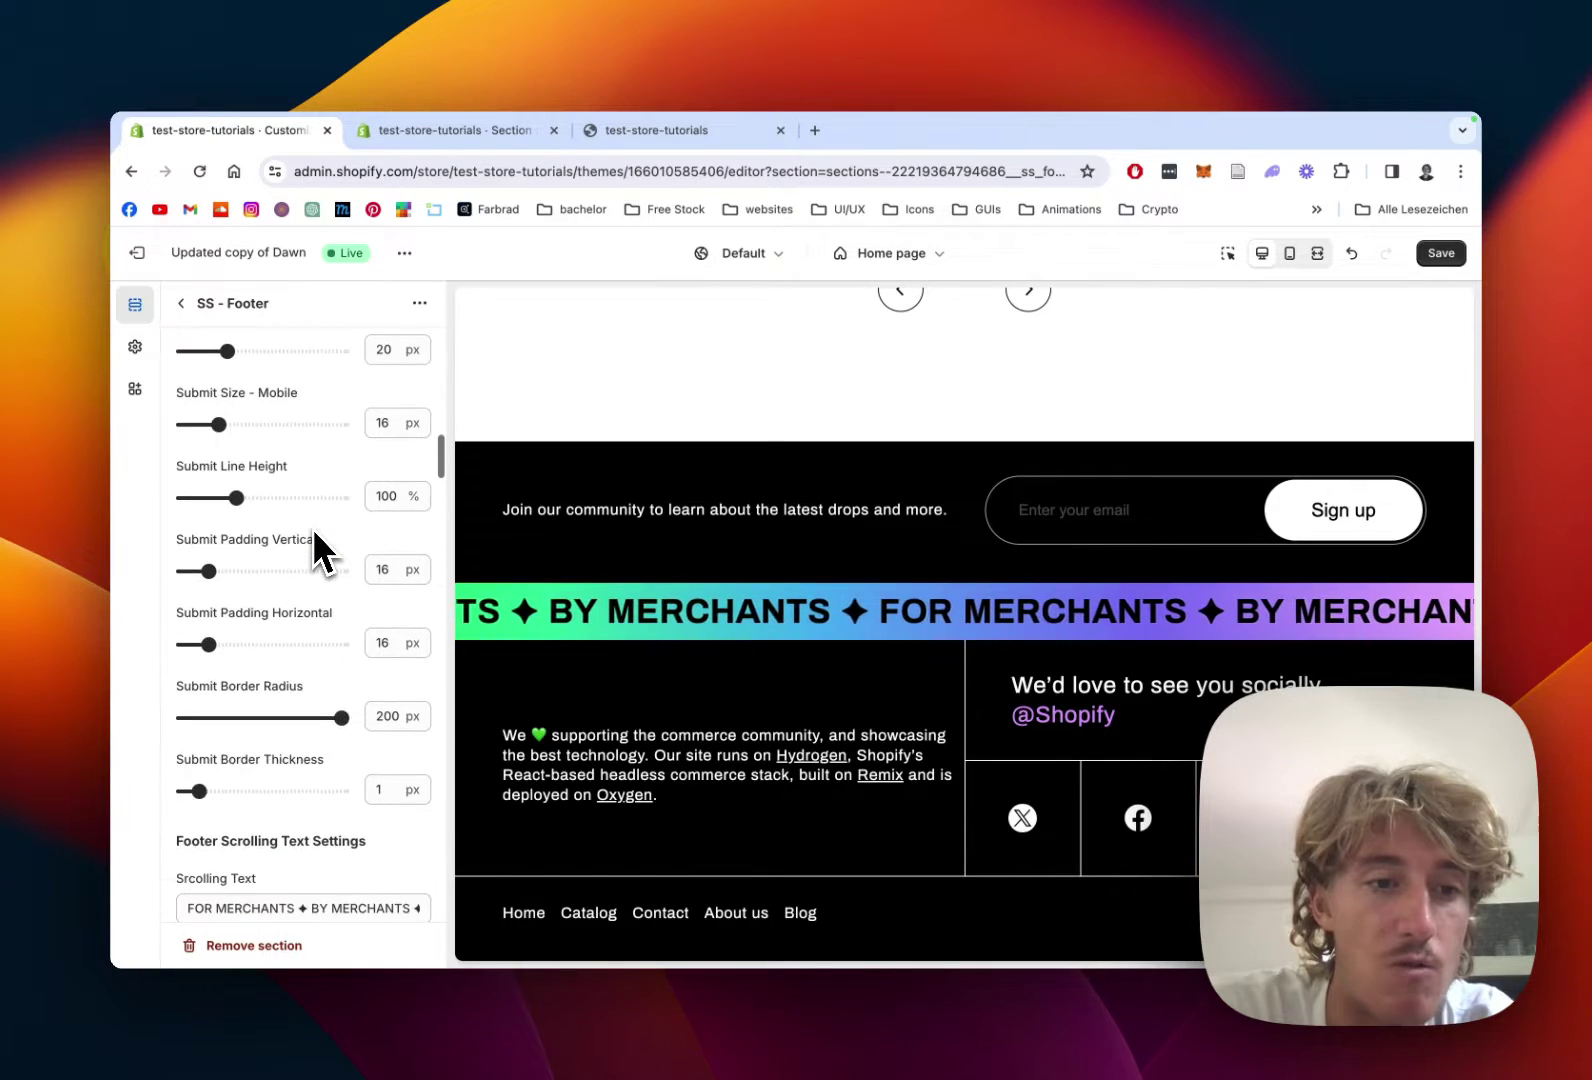
pyautogui.scroll(-3, 312, 527)
pyautogui.scroll(1, 312, 527)
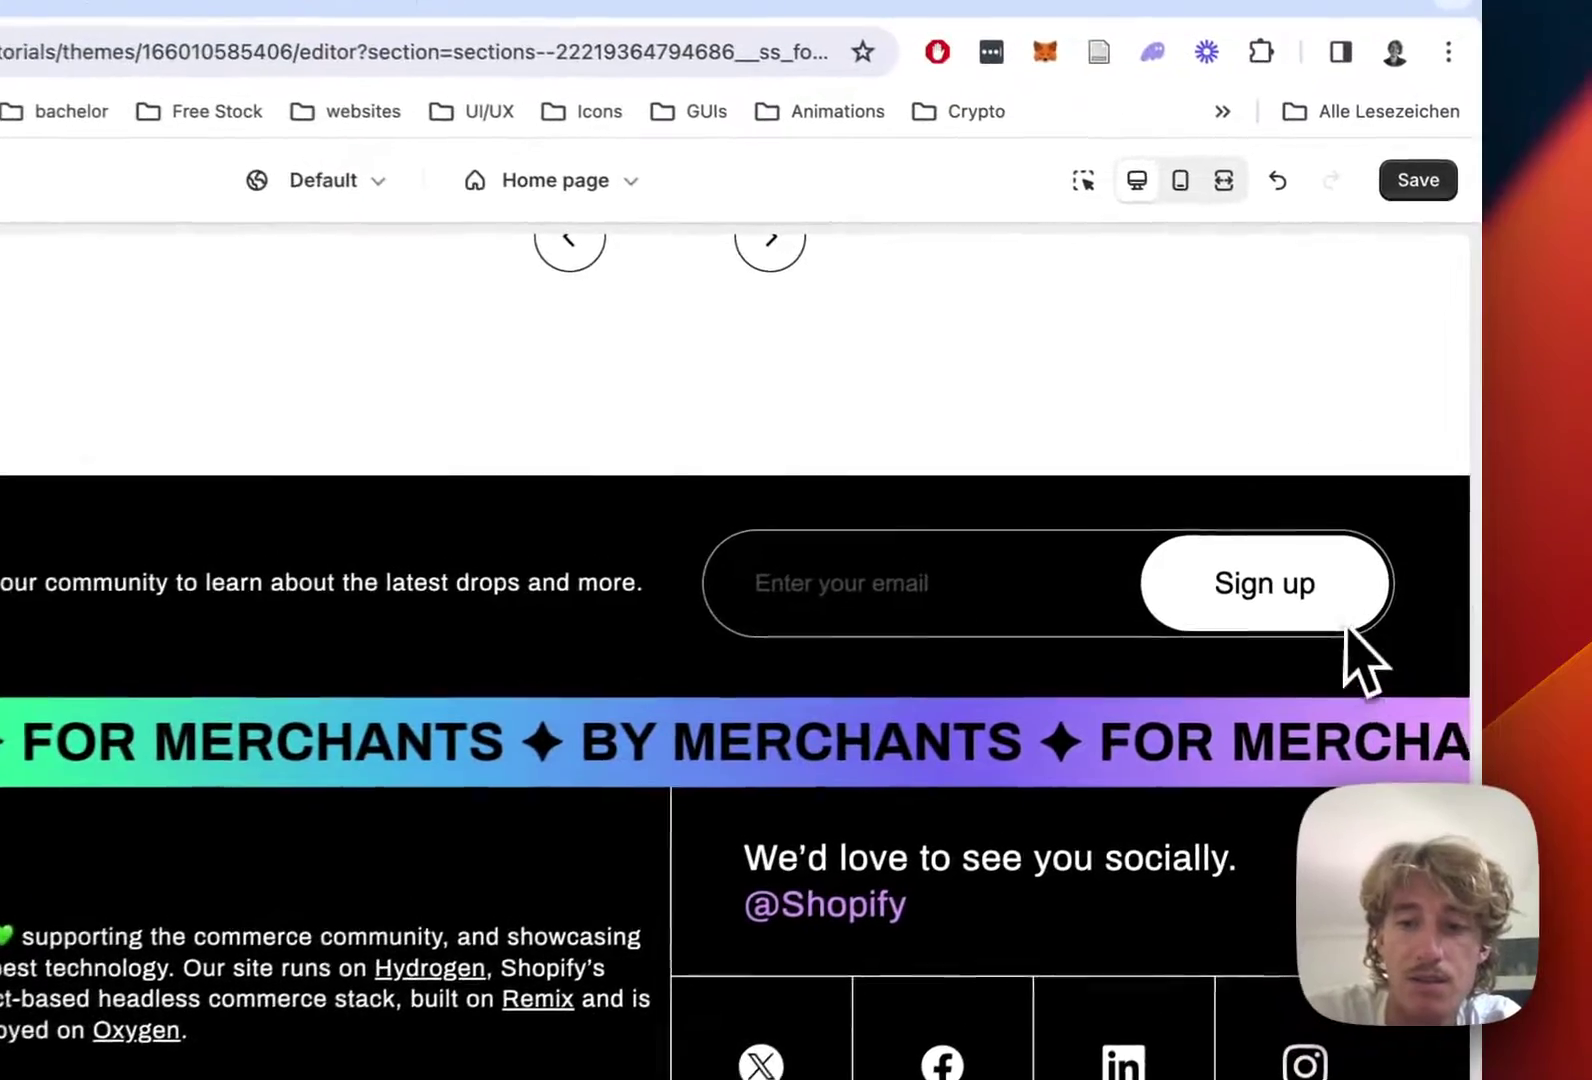
pyautogui.scroll(-2, 332, 507)
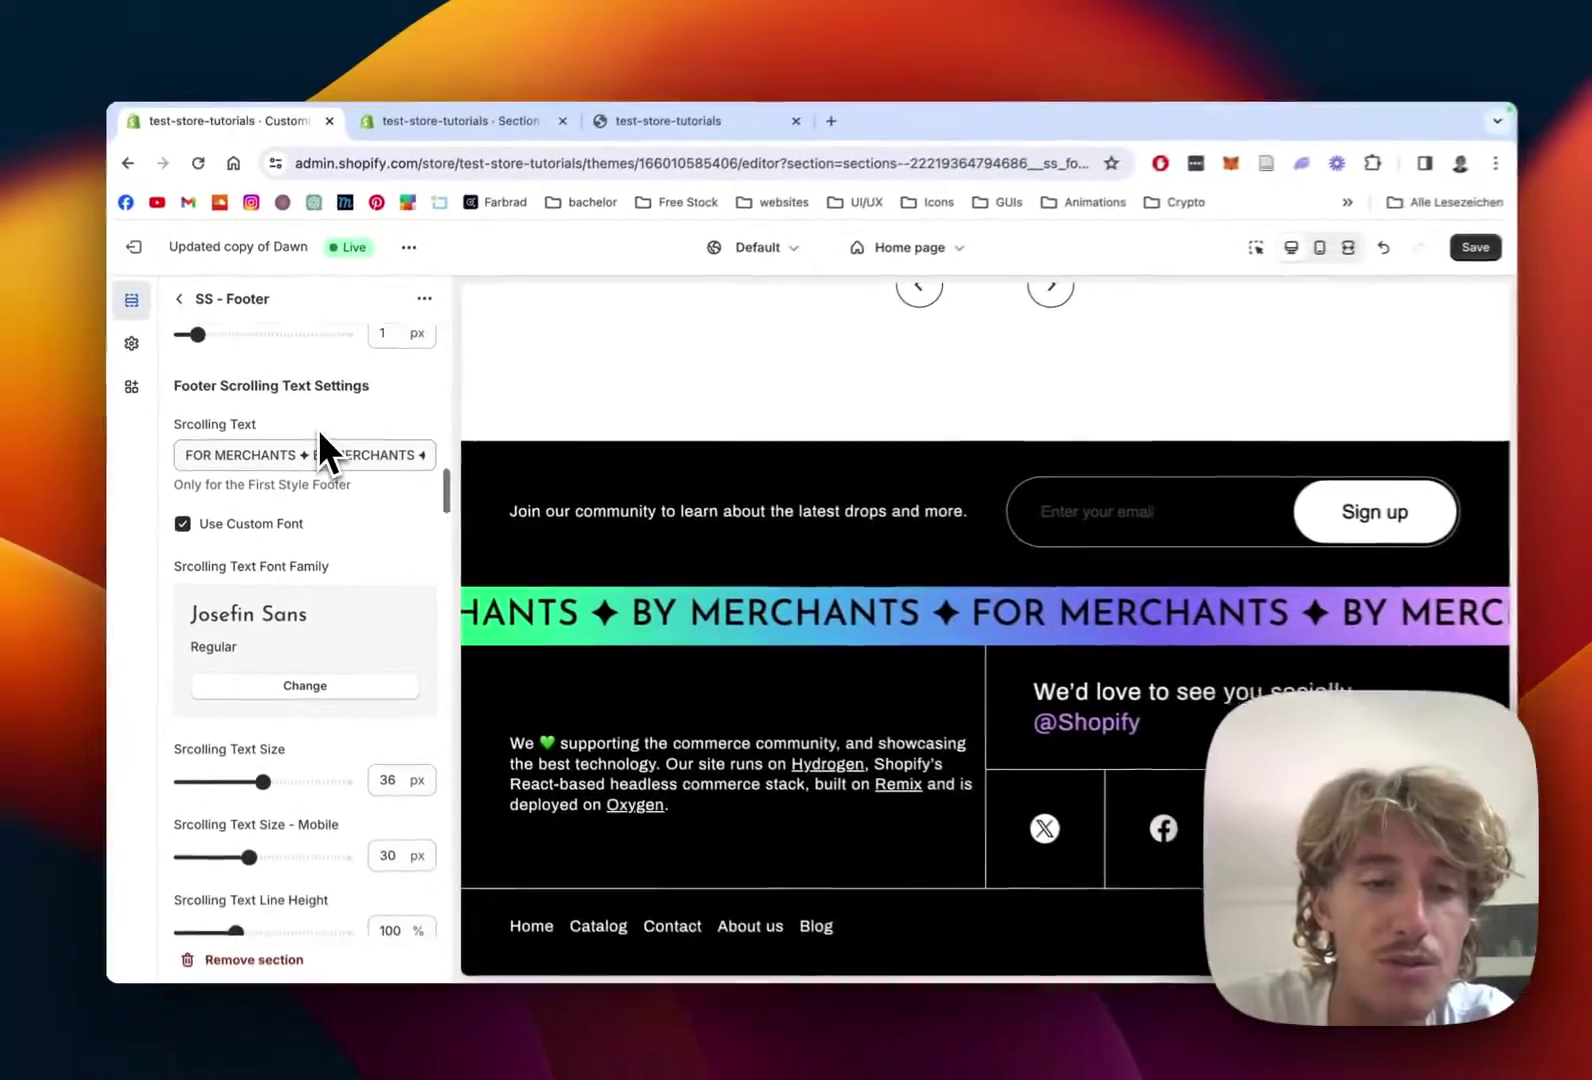
pyautogui.scroll(-2, 221, 287)
pyautogui.scroll(-5, 316, 429)
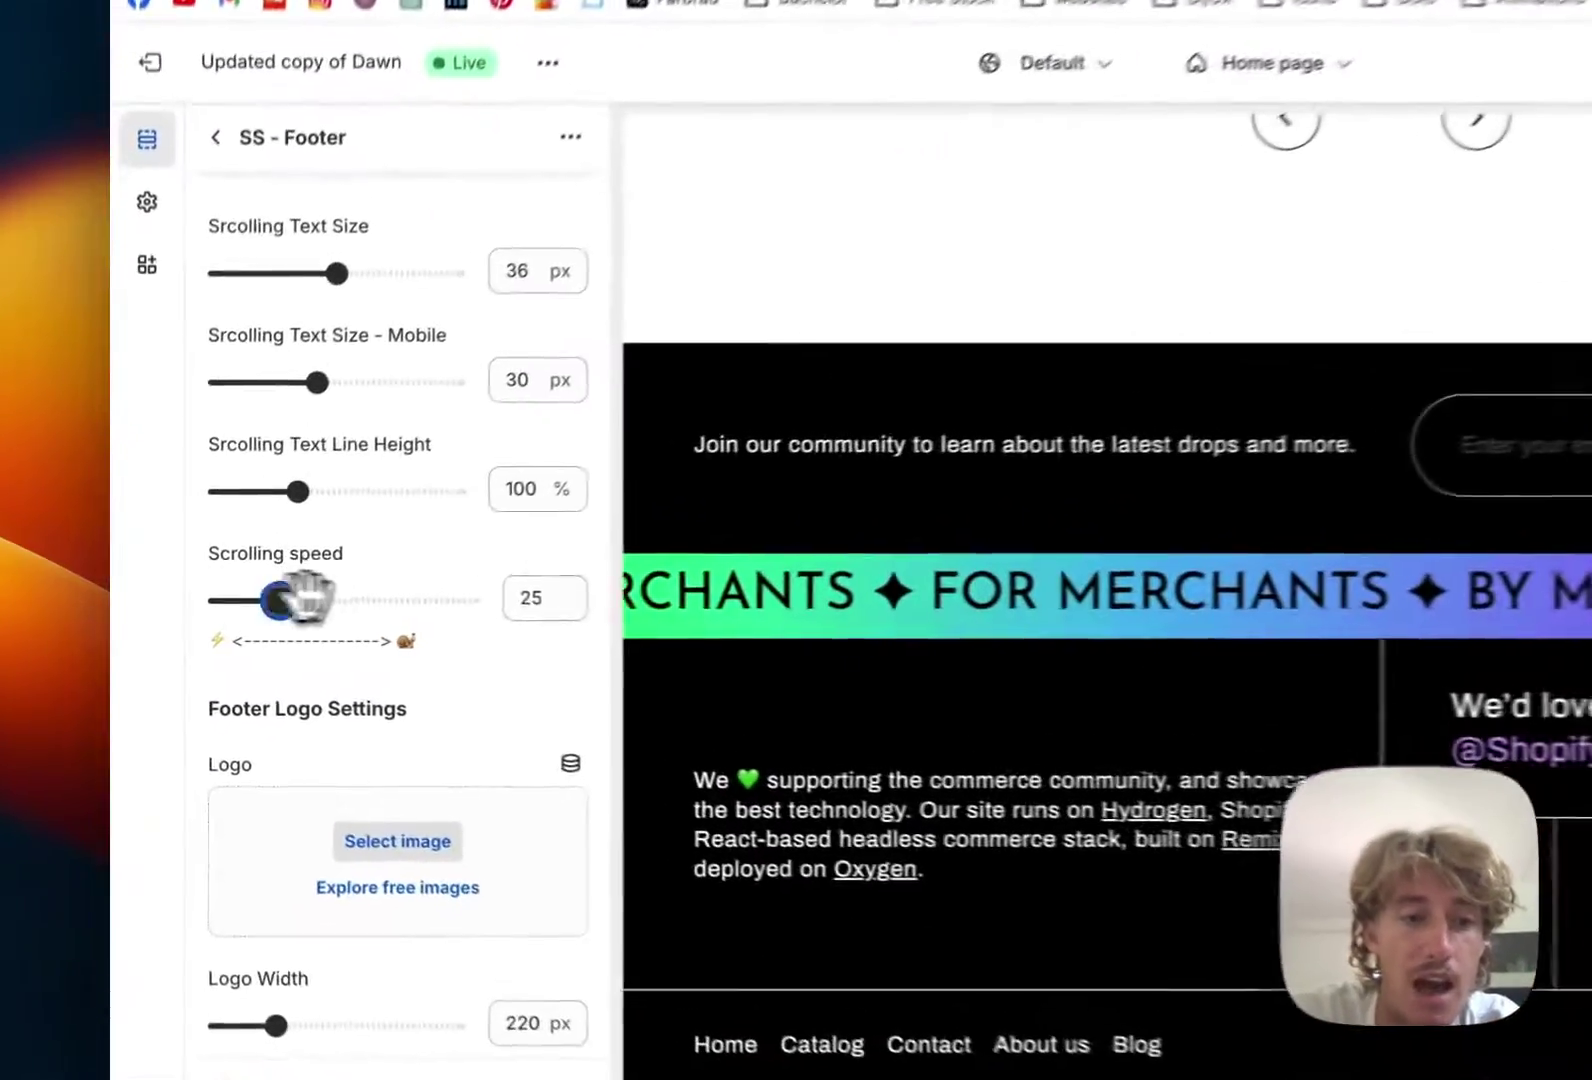
pyautogui.moveTo(224, 614); pyautogui.dragTo(270, 614)
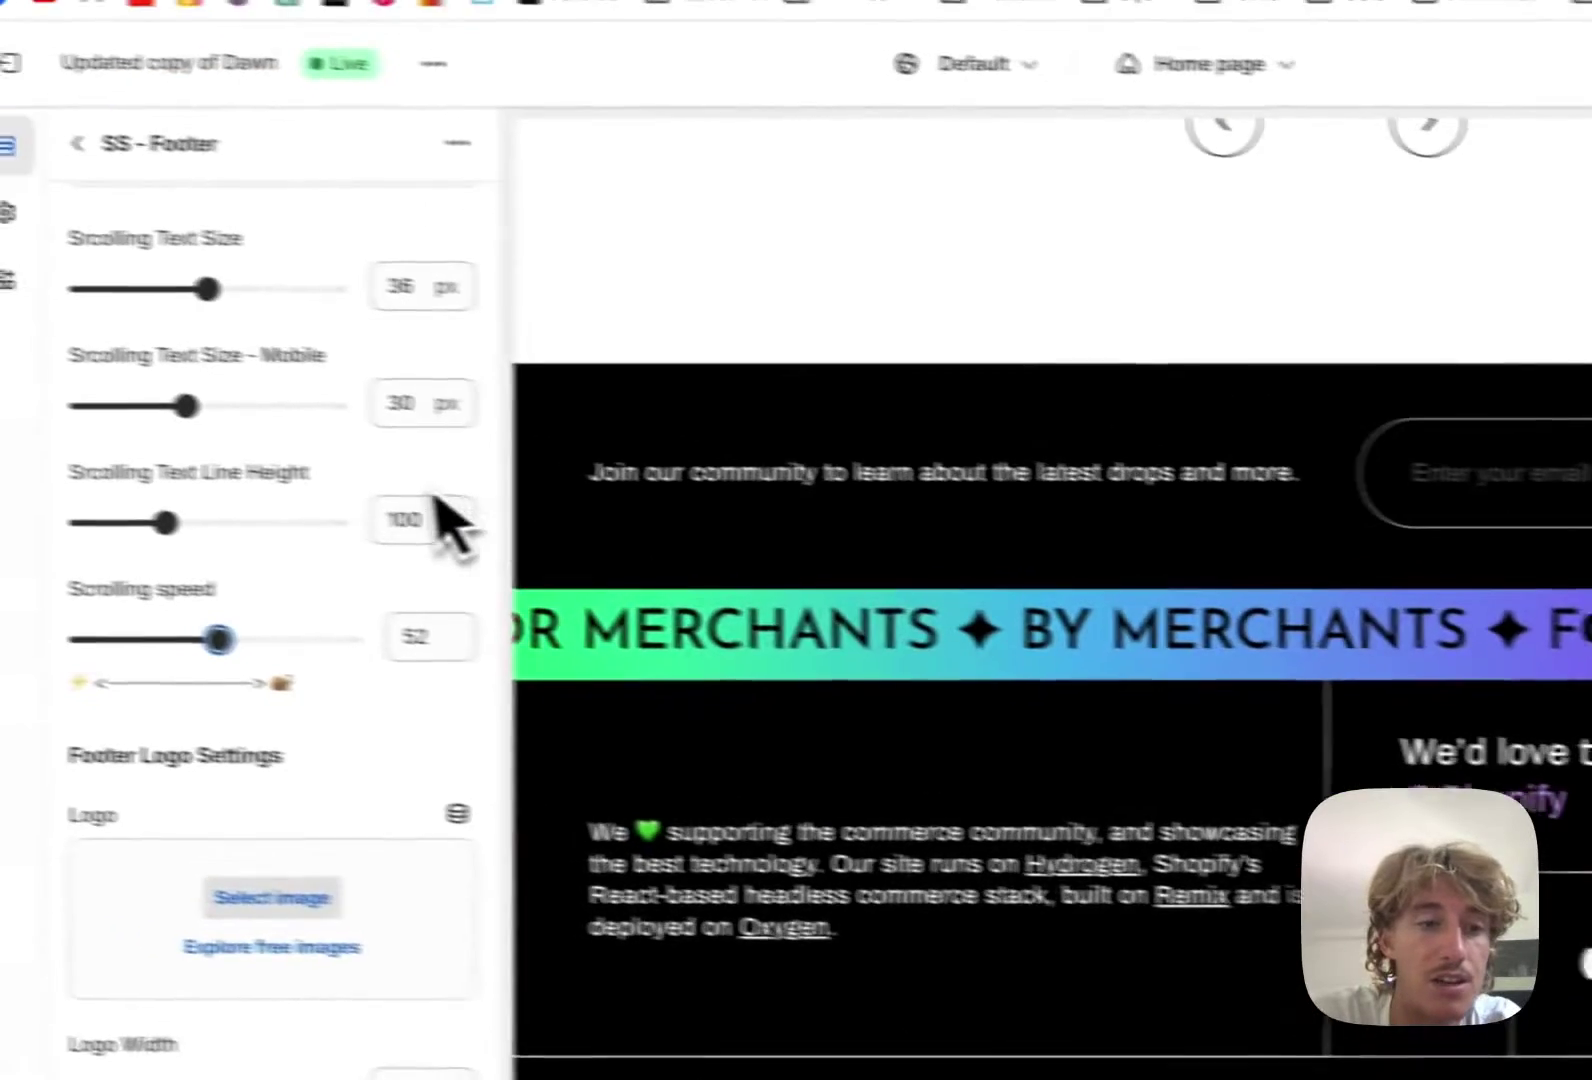
pyautogui.scroll(-3, 95, 475)
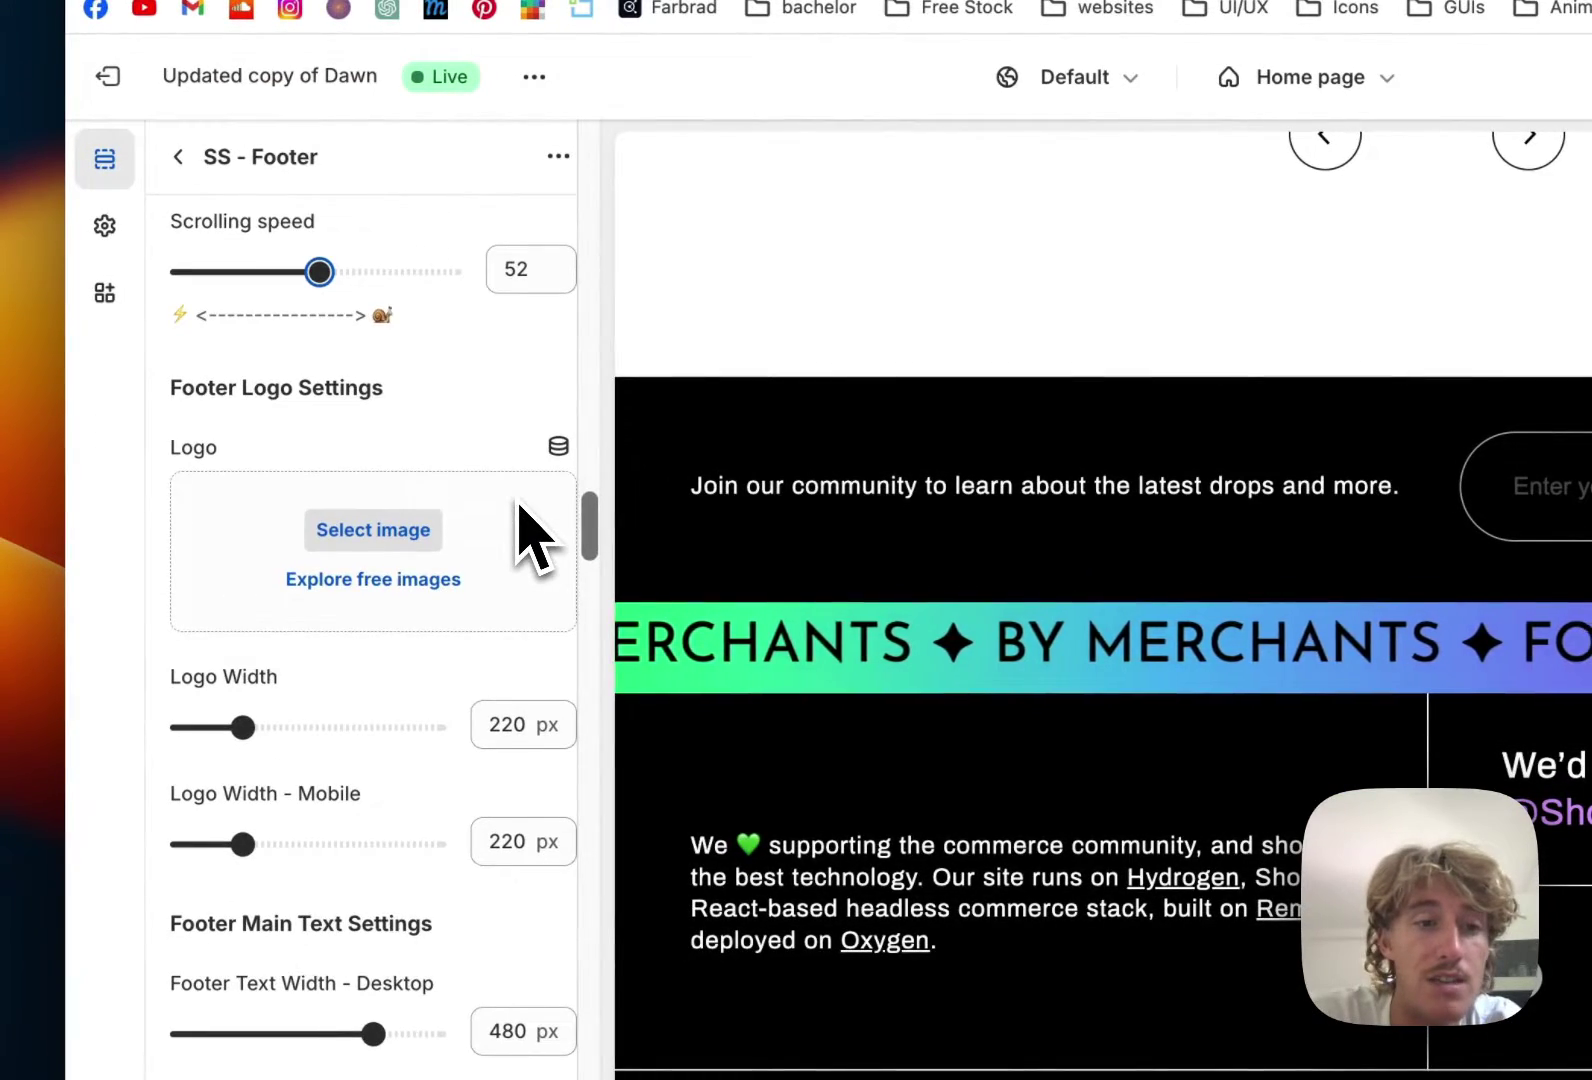
pyautogui.click(405, 530)
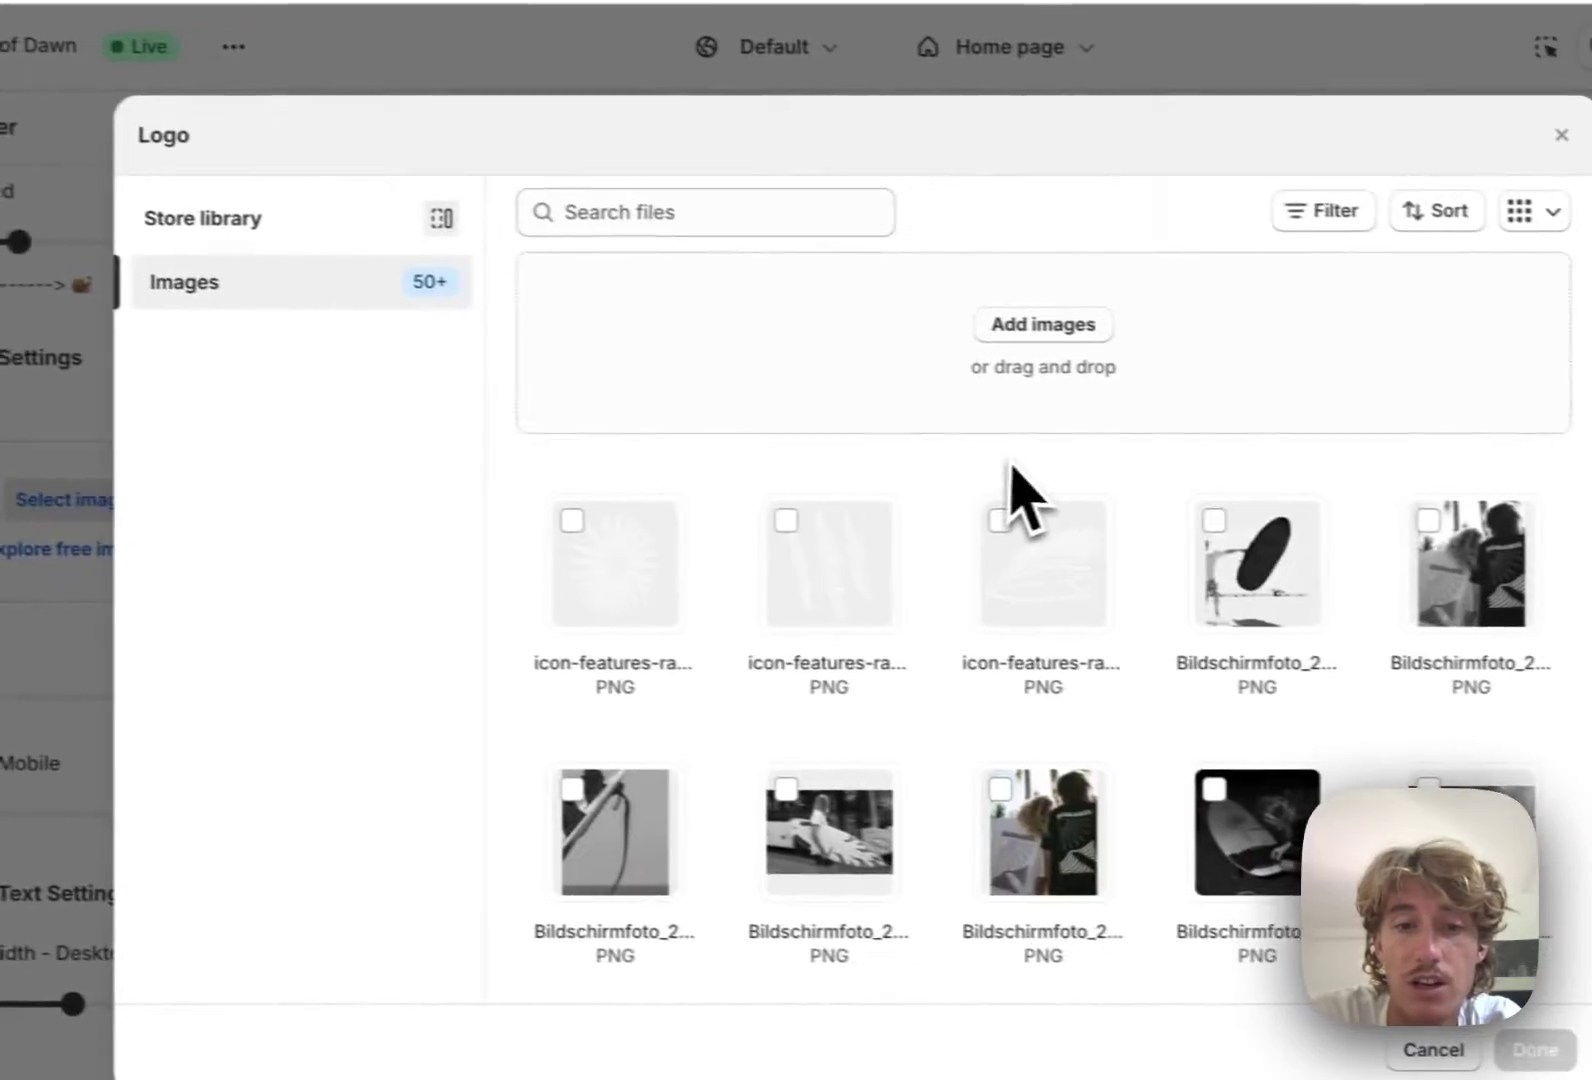
pyautogui.click(932, 597)
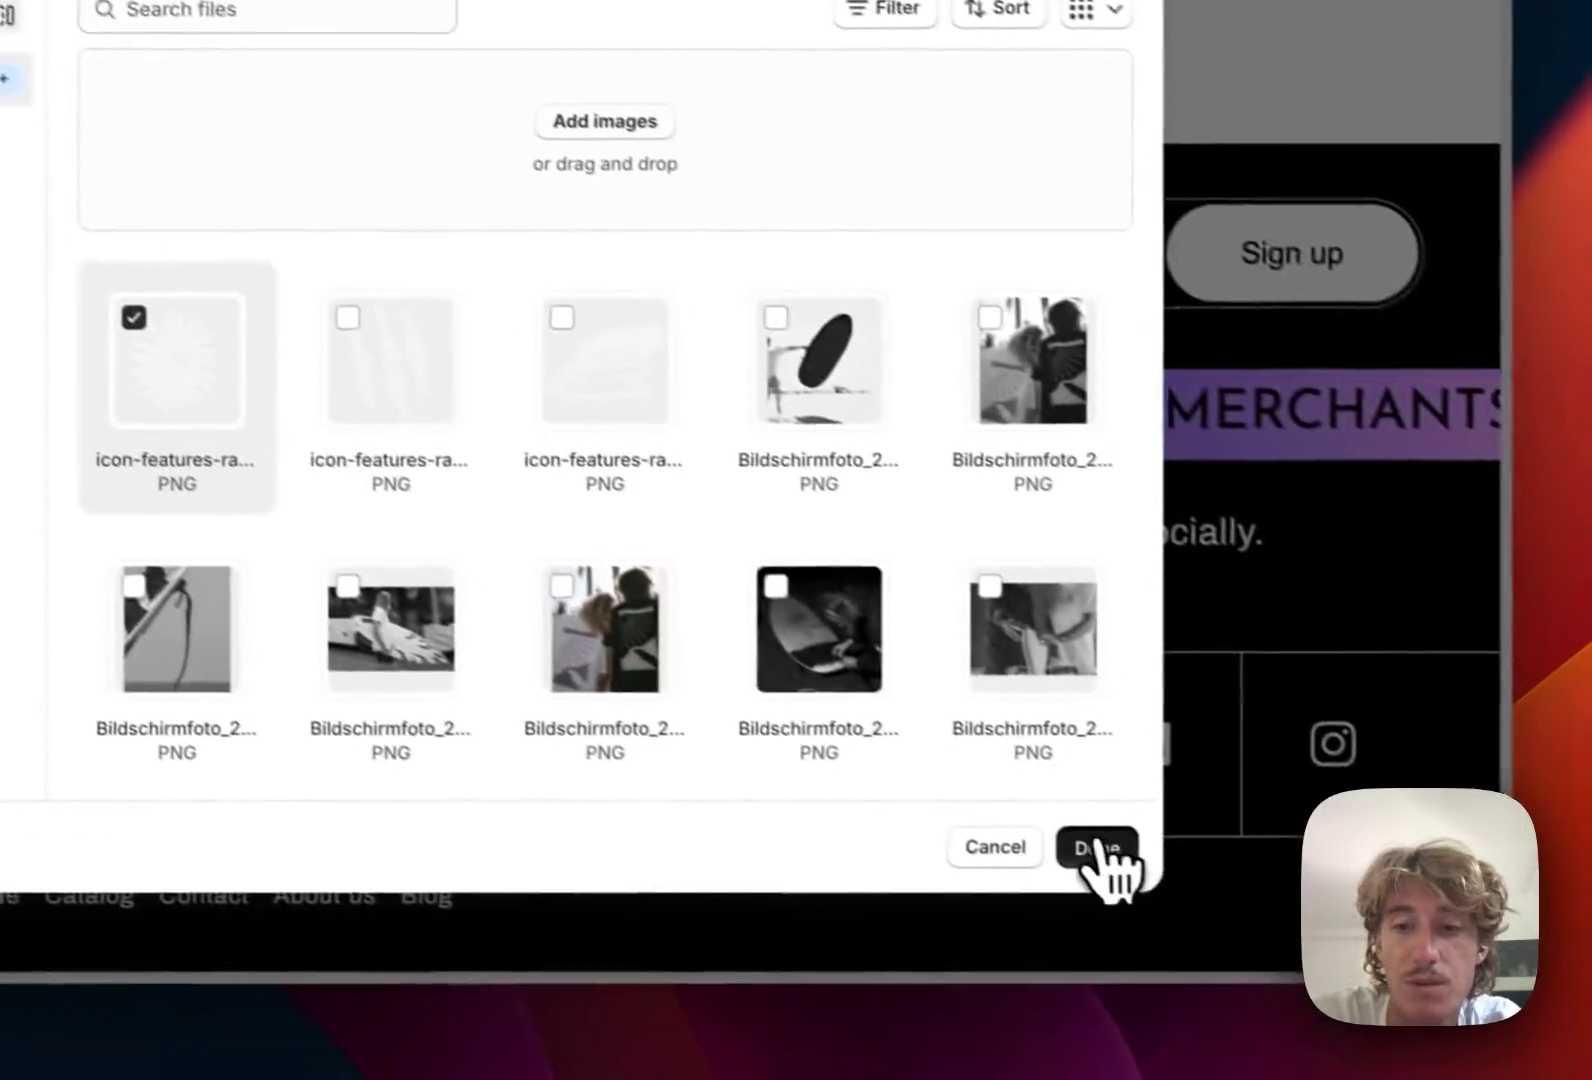
pyautogui.click(1098, 848)
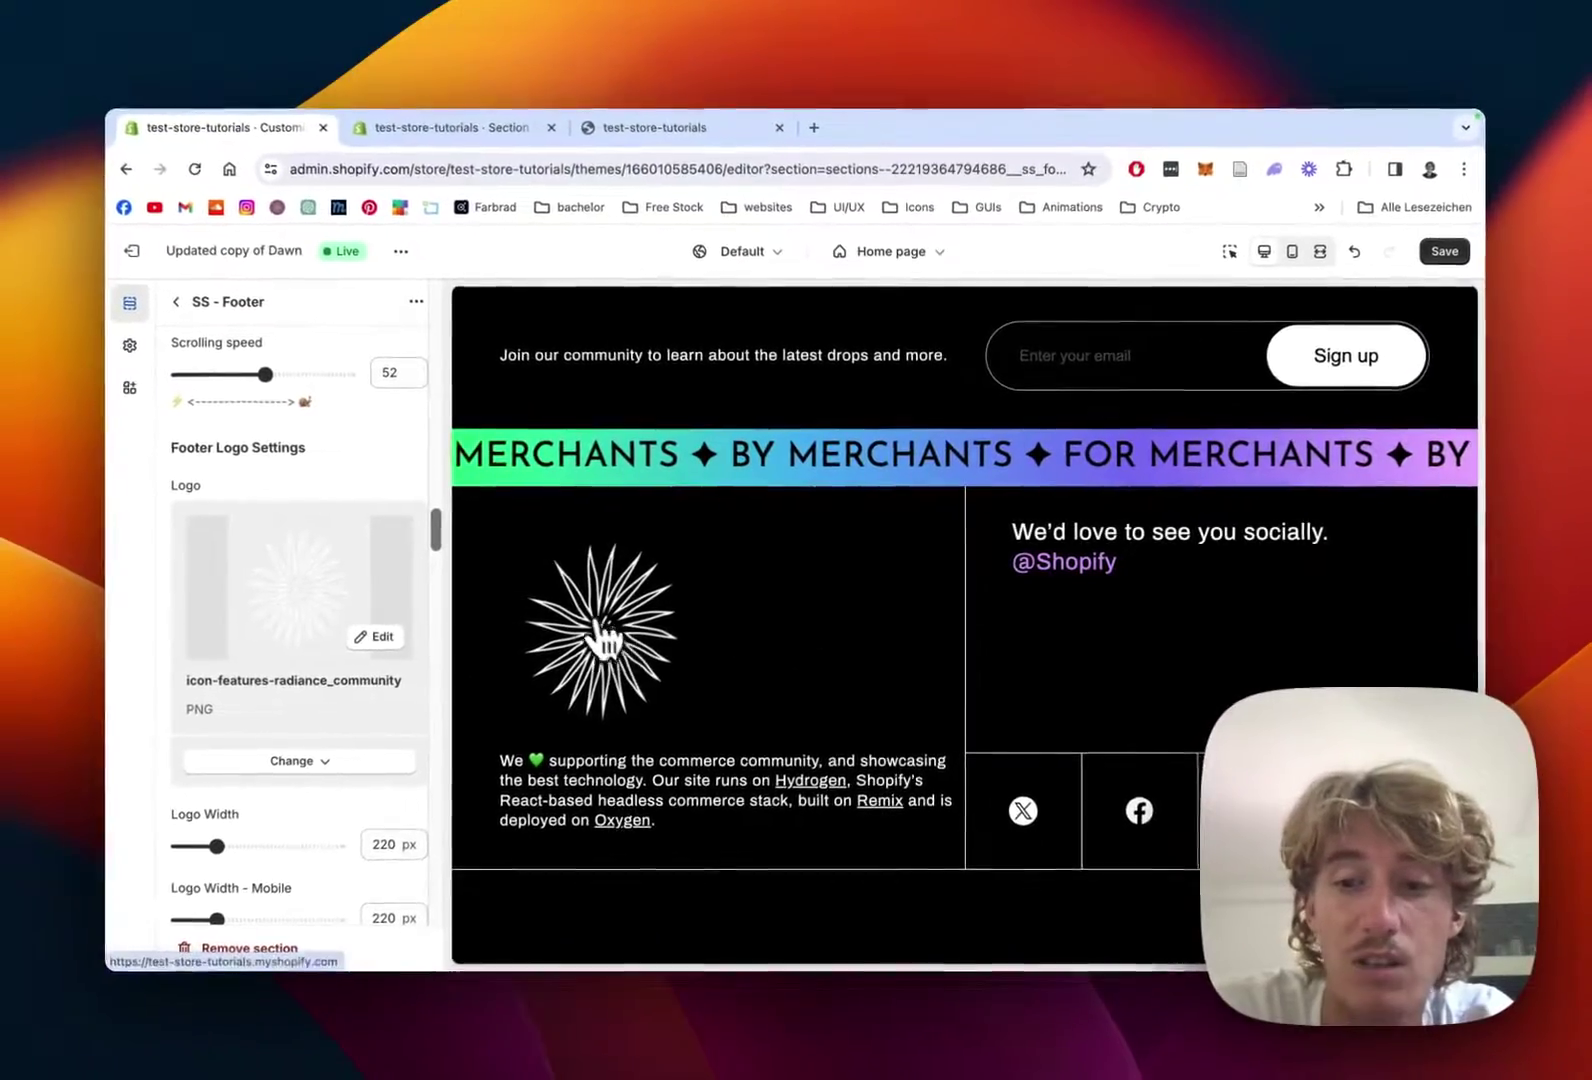
pyautogui.scroll(-3, 590, 665)
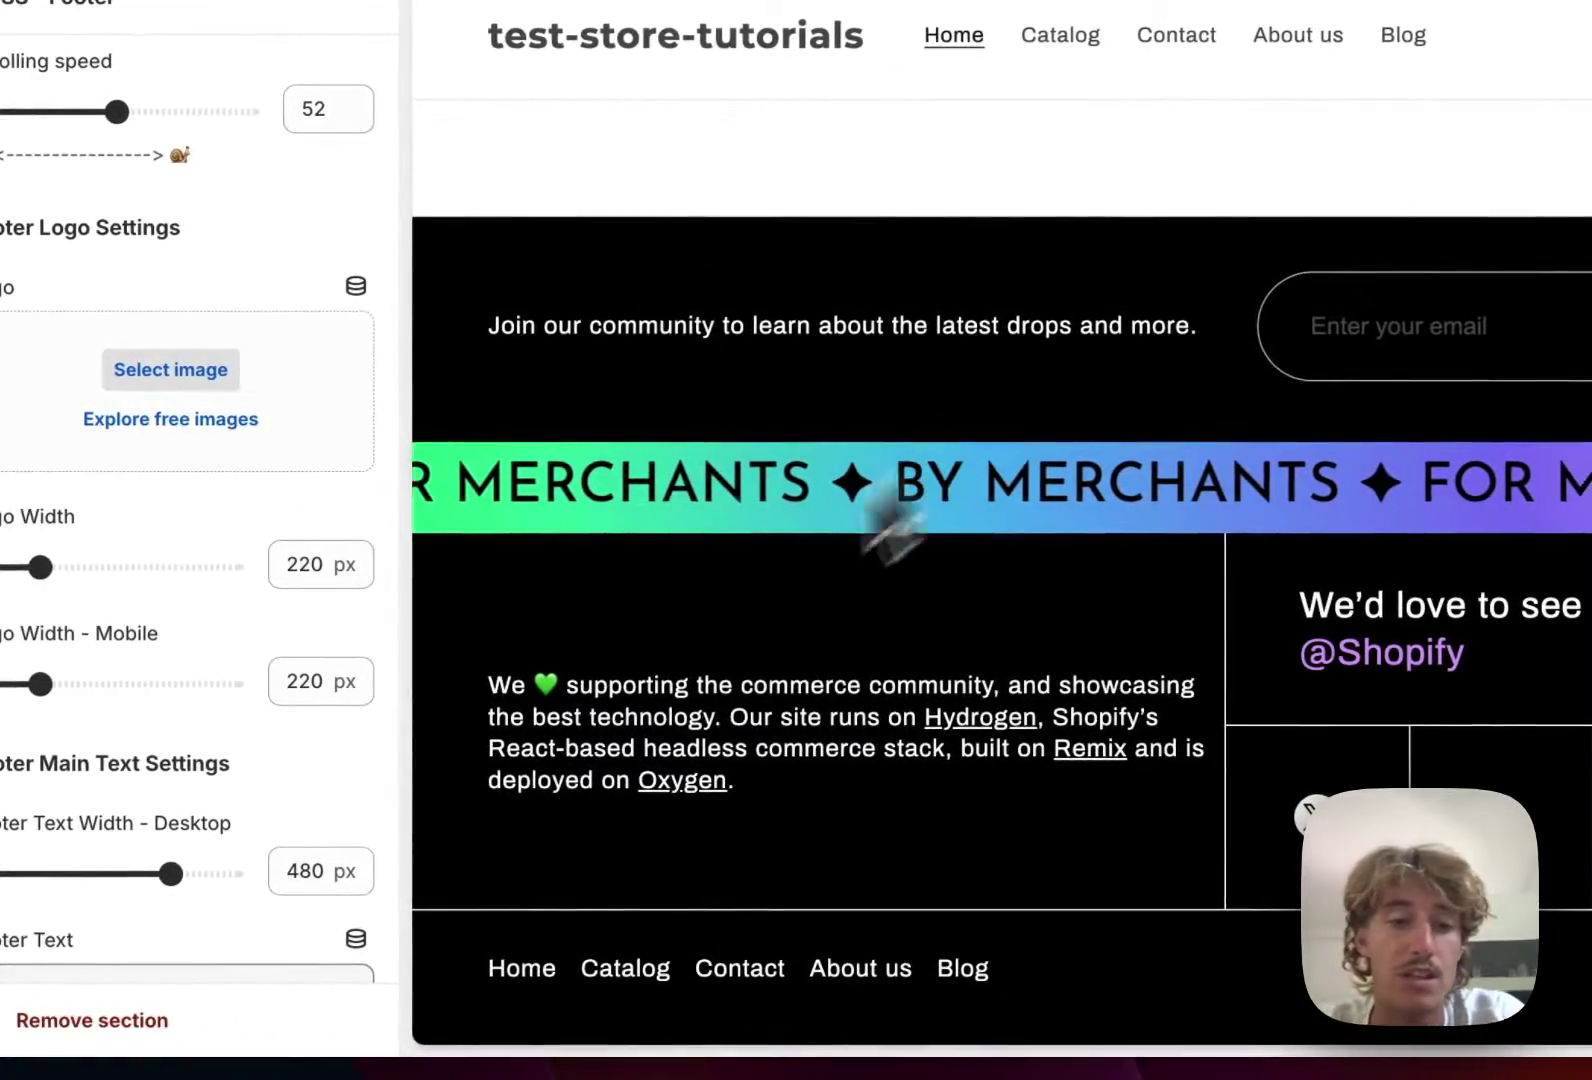
# Scroll to Footer Socials and check the Twitter and Facebook link fields
pyautogui.scroll(-5, 403, 489)
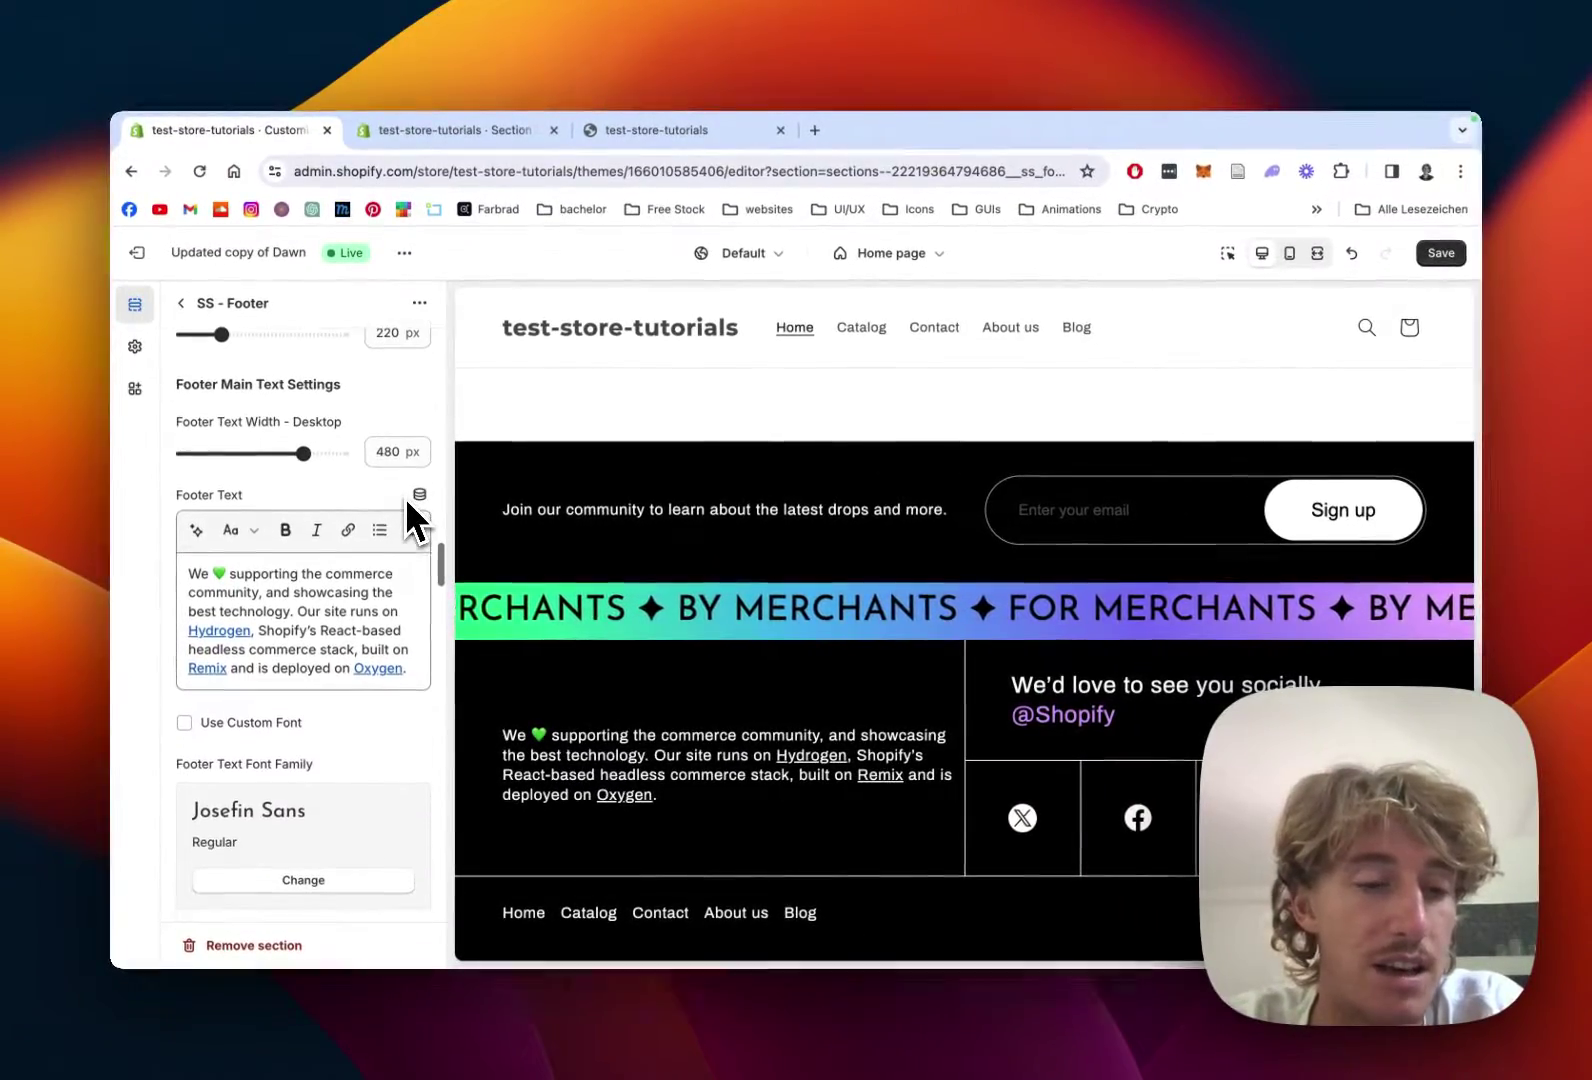
pyautogui.scroll(-3, 405, 497)
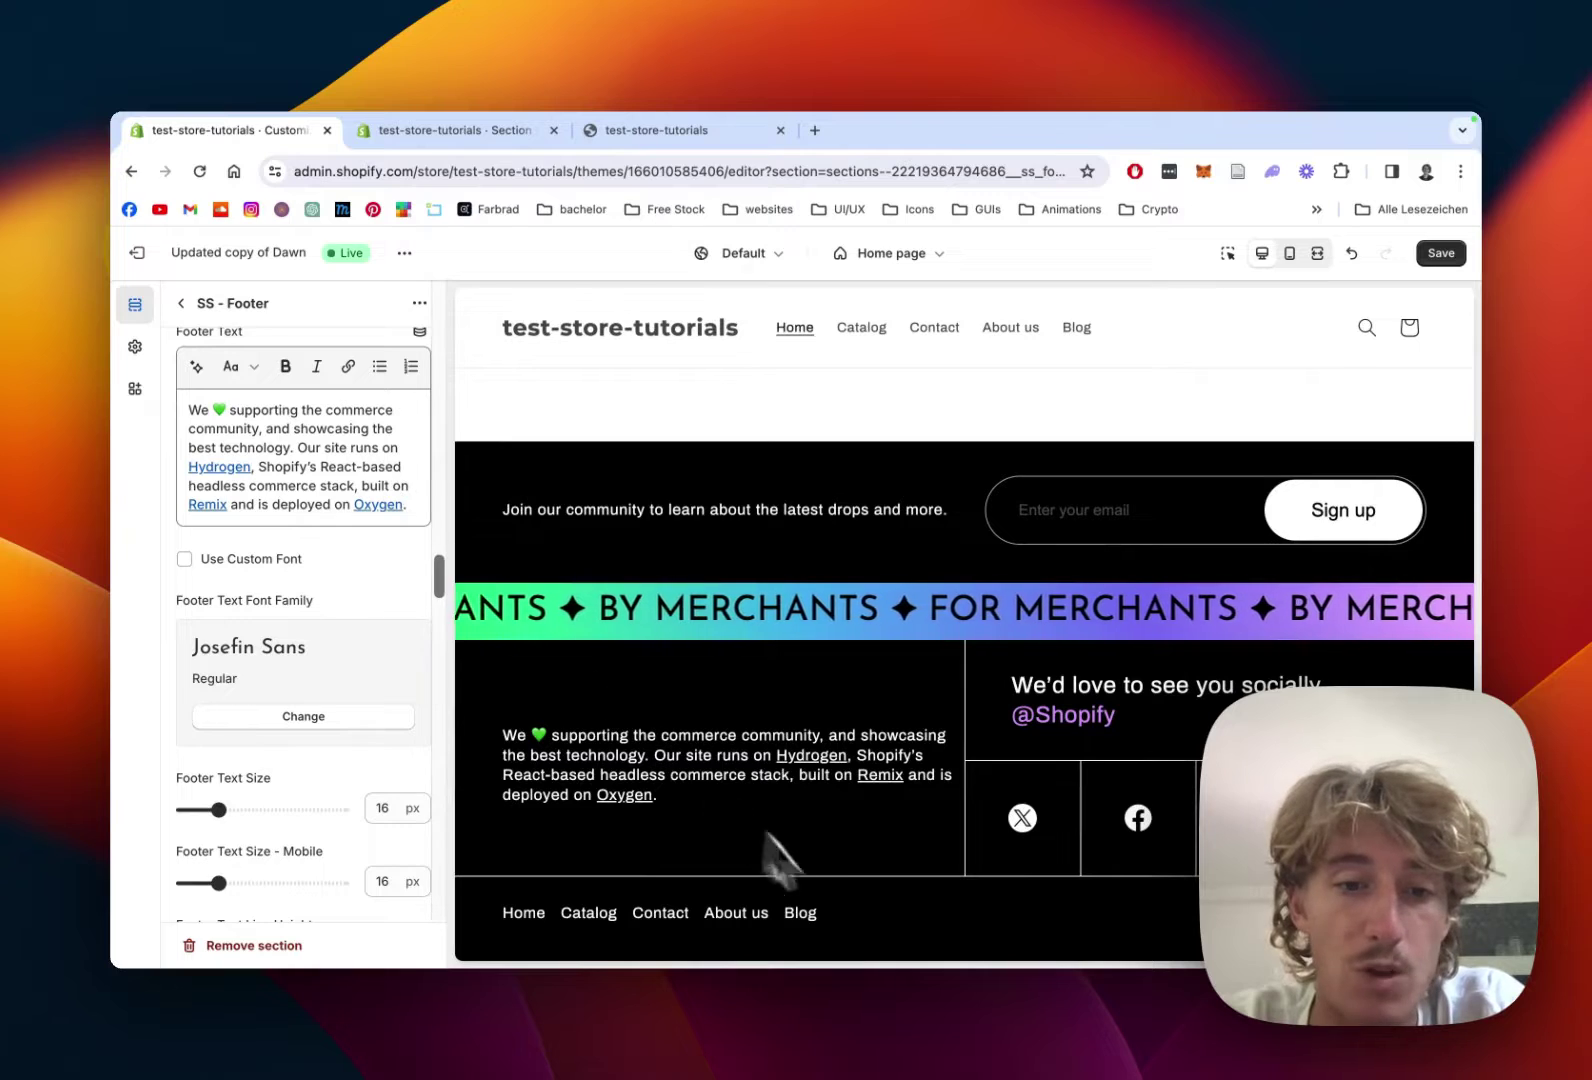
pyautogui.scroll(-4, 294, 488)
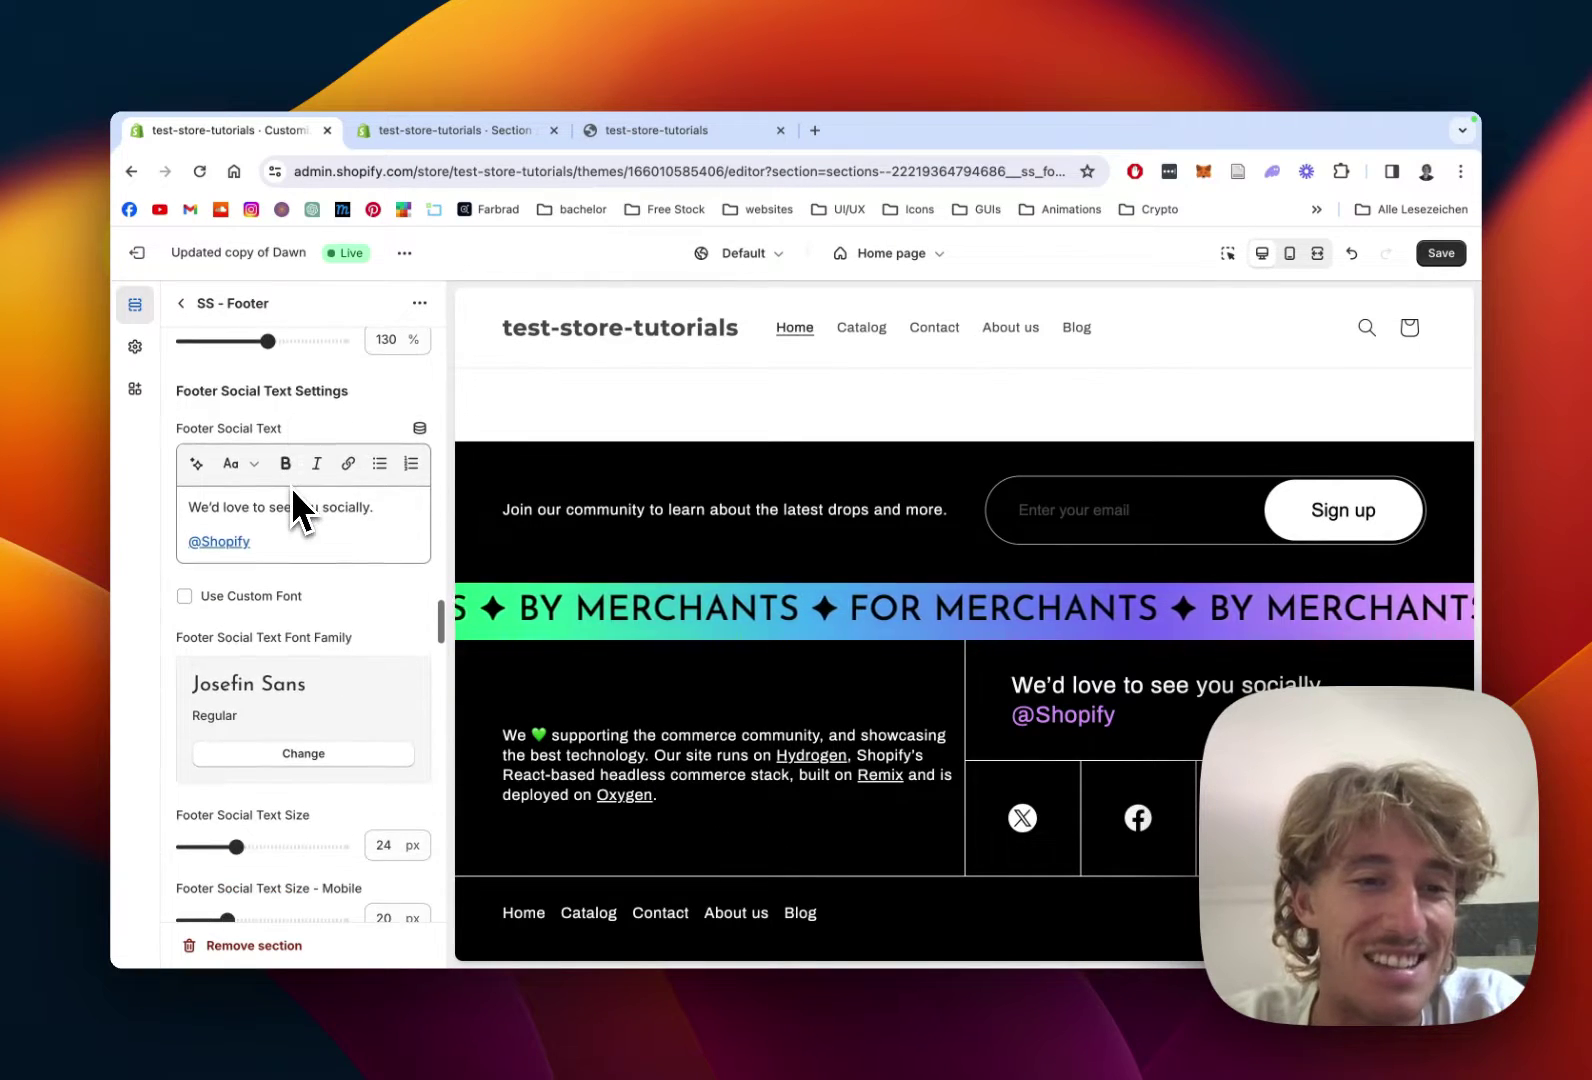
pyautogui.scroll(-6, 292, 489)
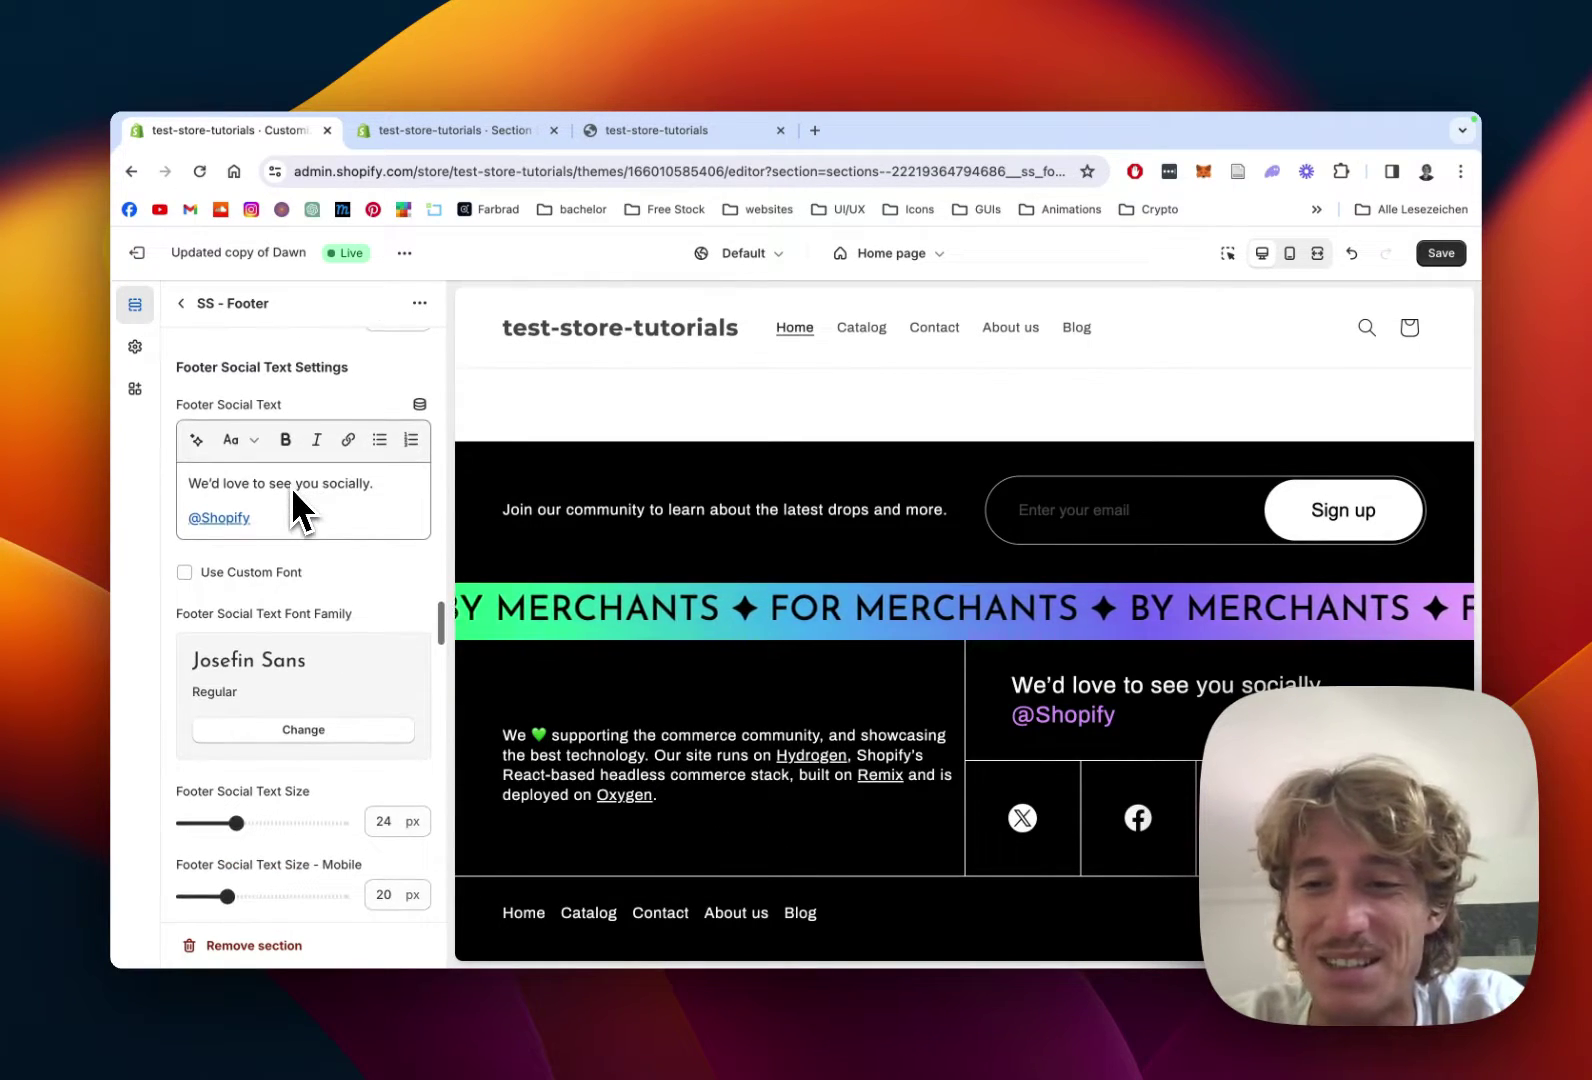
pyautogui.scroll(-1, 291, 500)
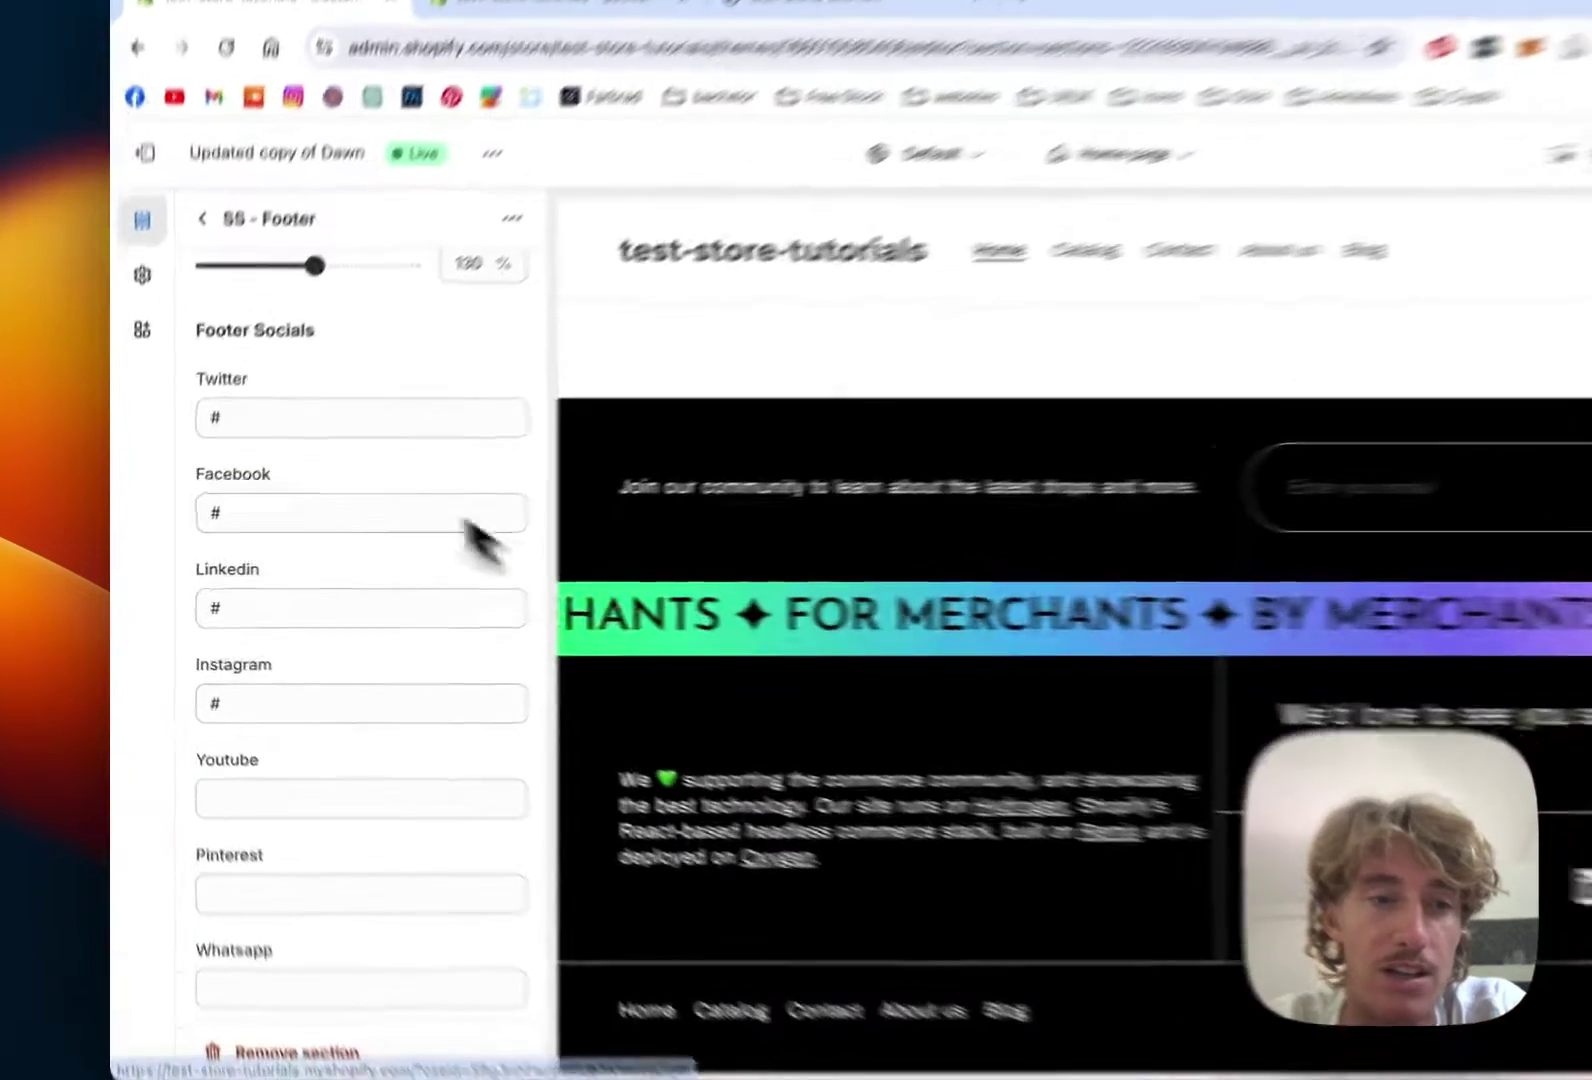
pyautogui.click(306, 462)
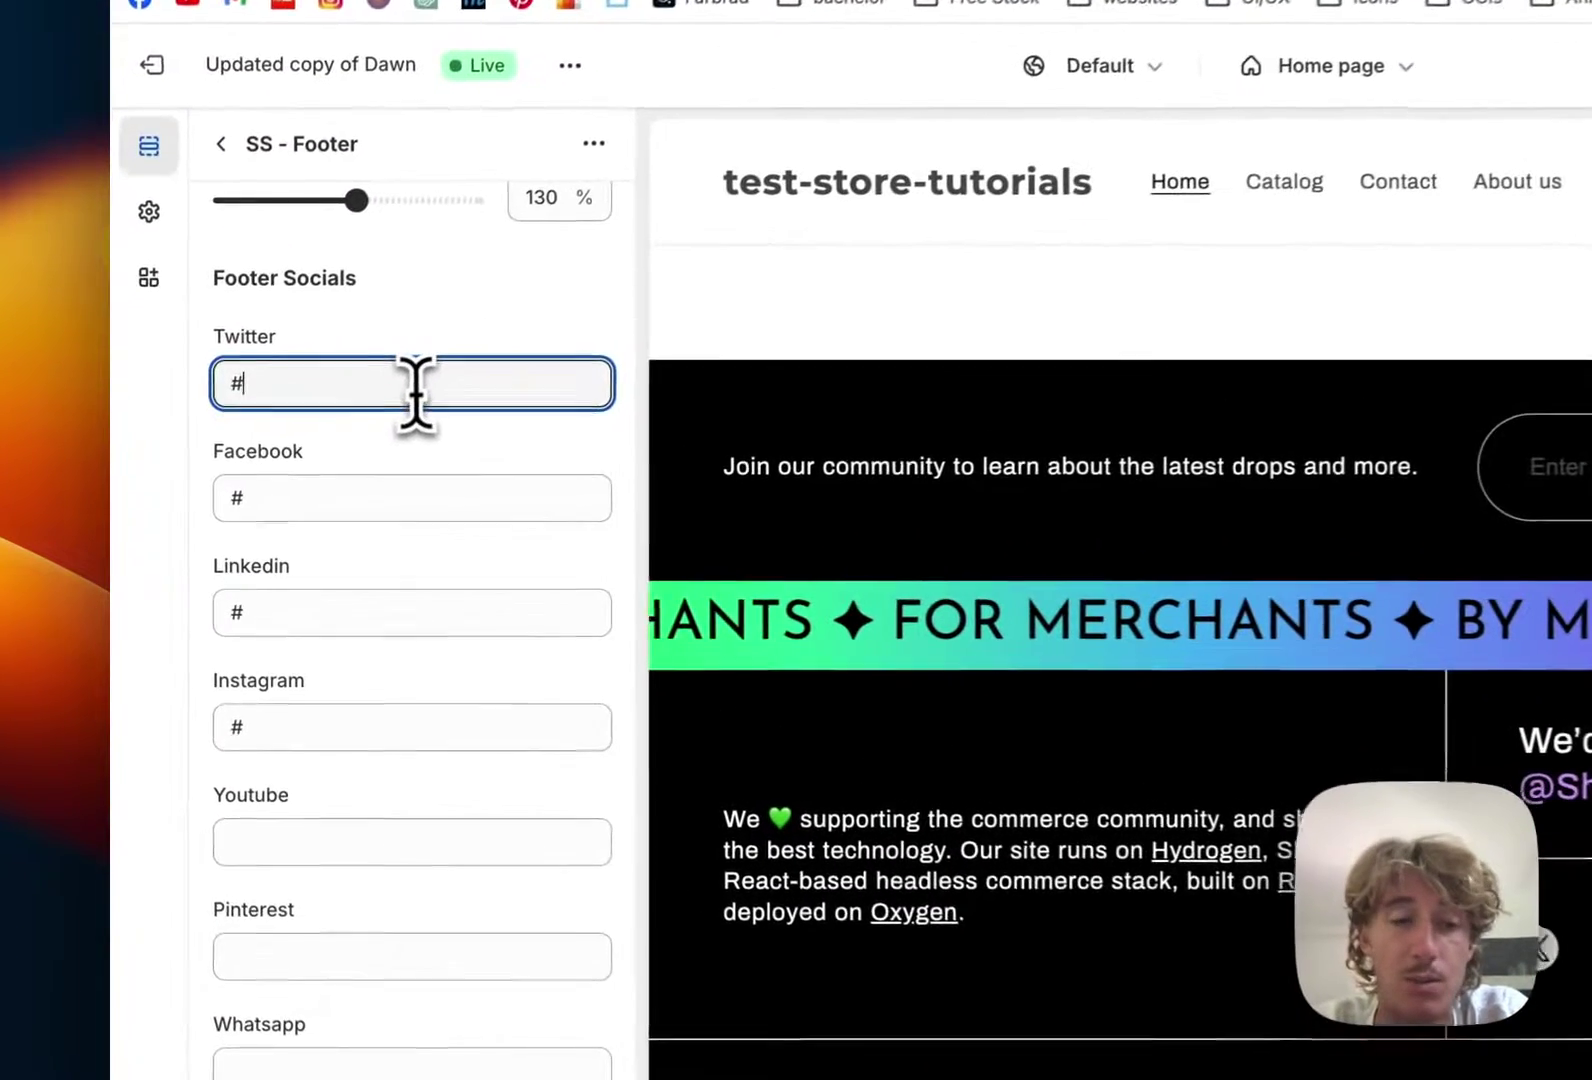
pyautogui.click(275, 533)
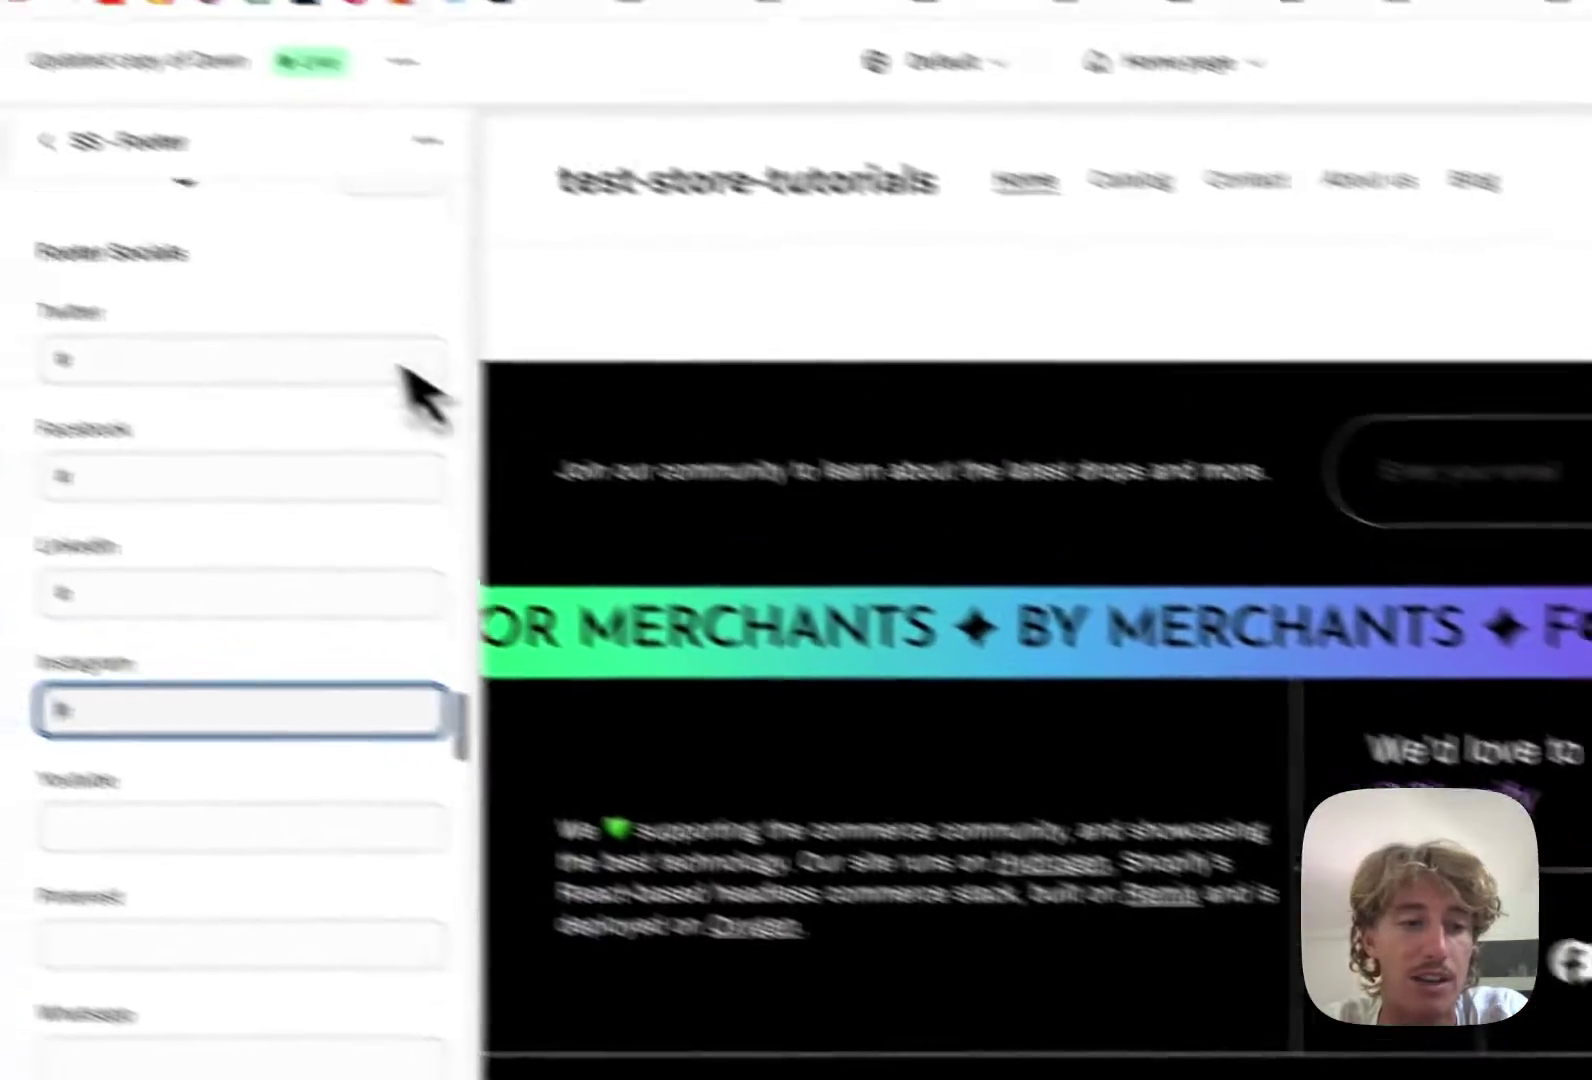
# Enter '#' as the Whatsapp social link placeholder
pyautogui.scroll(-5, 415, 385)
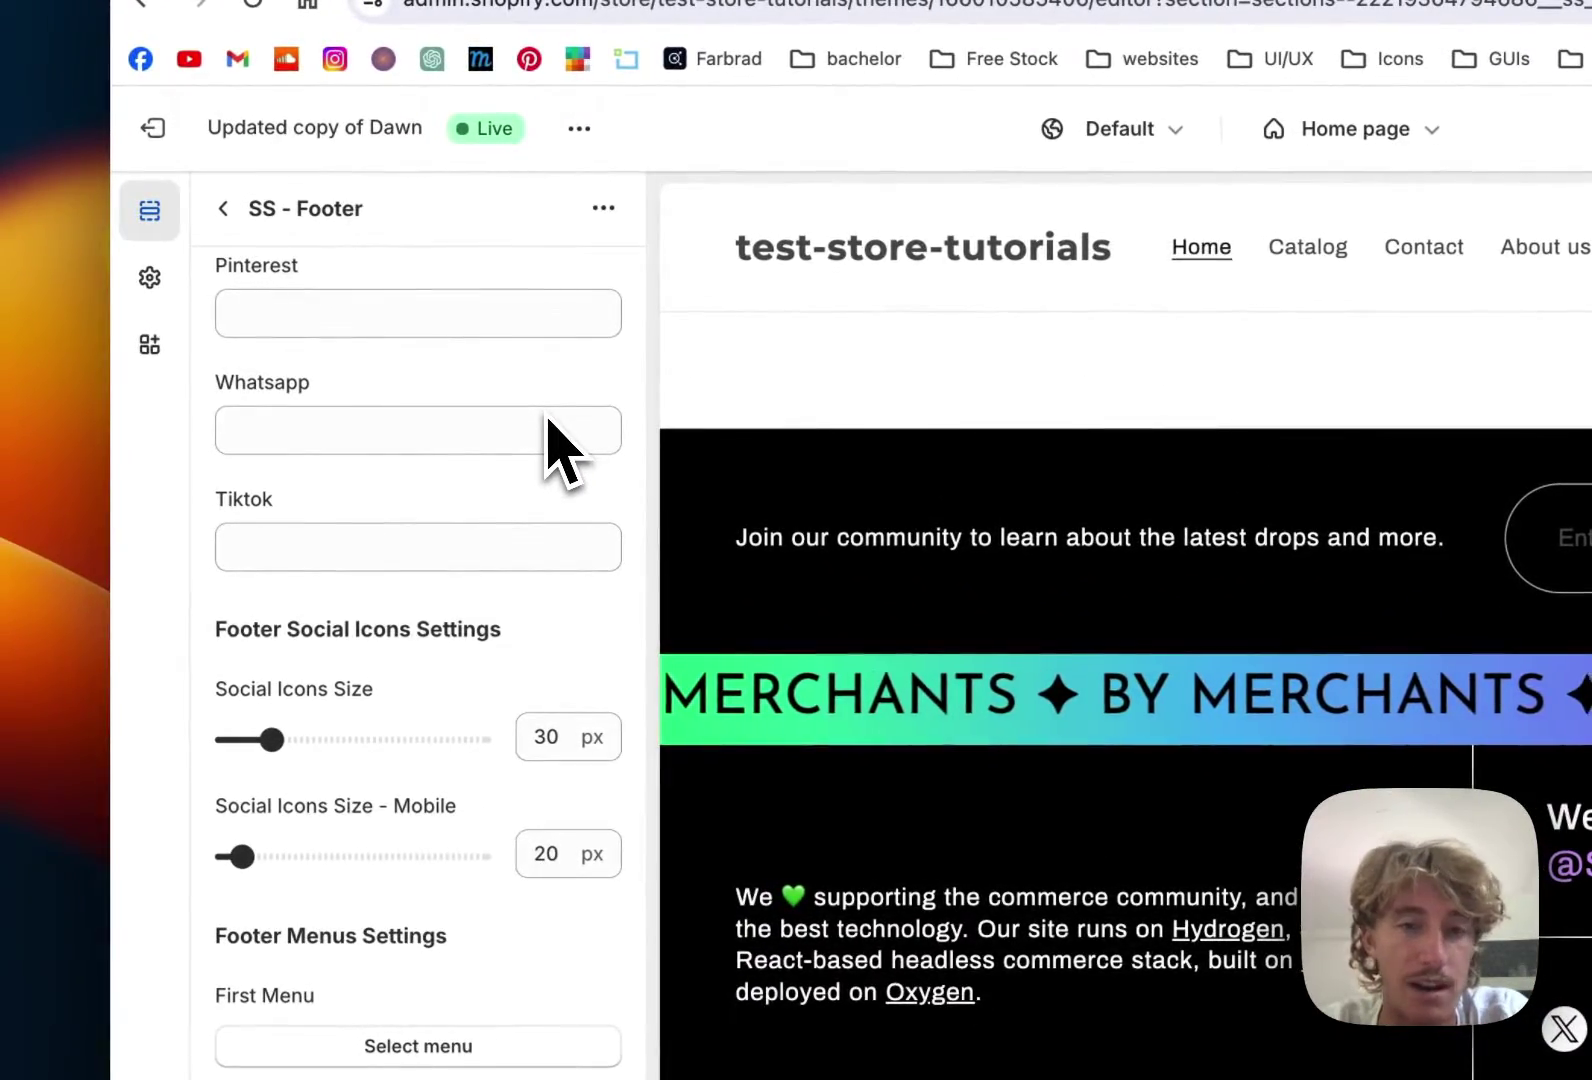
pyautogui.click(328, 450)
pyautogui.write('#')
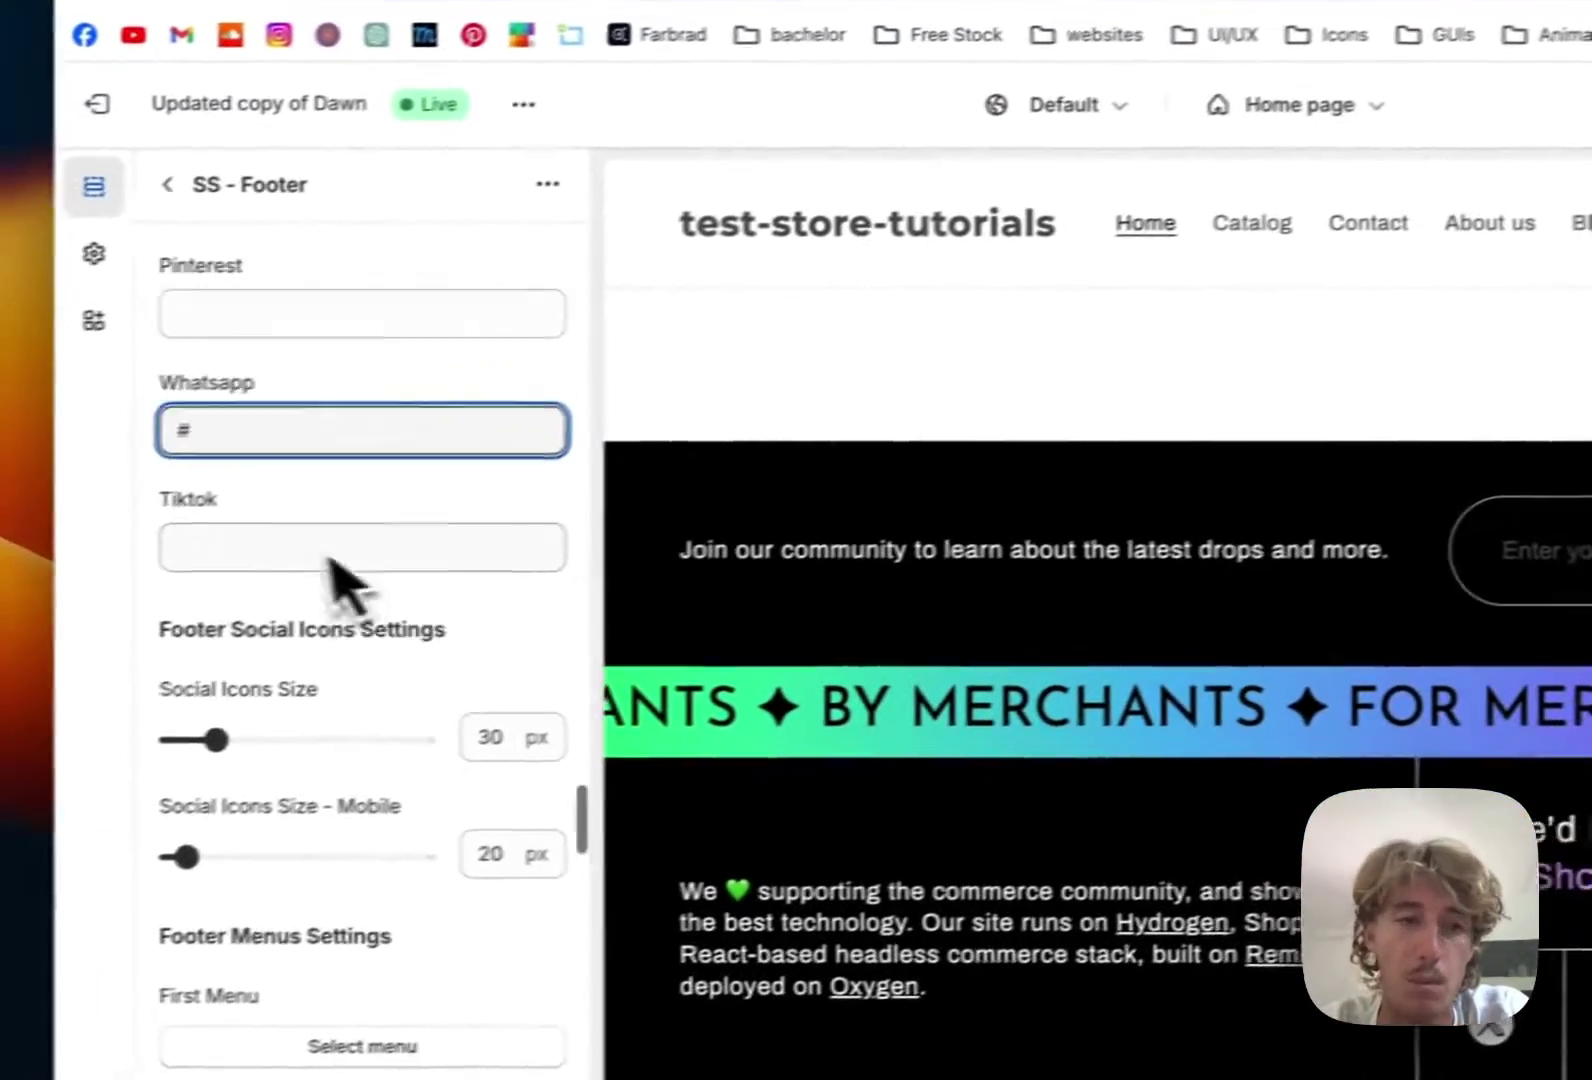
pyautogui.scroll(2, 390, 635)
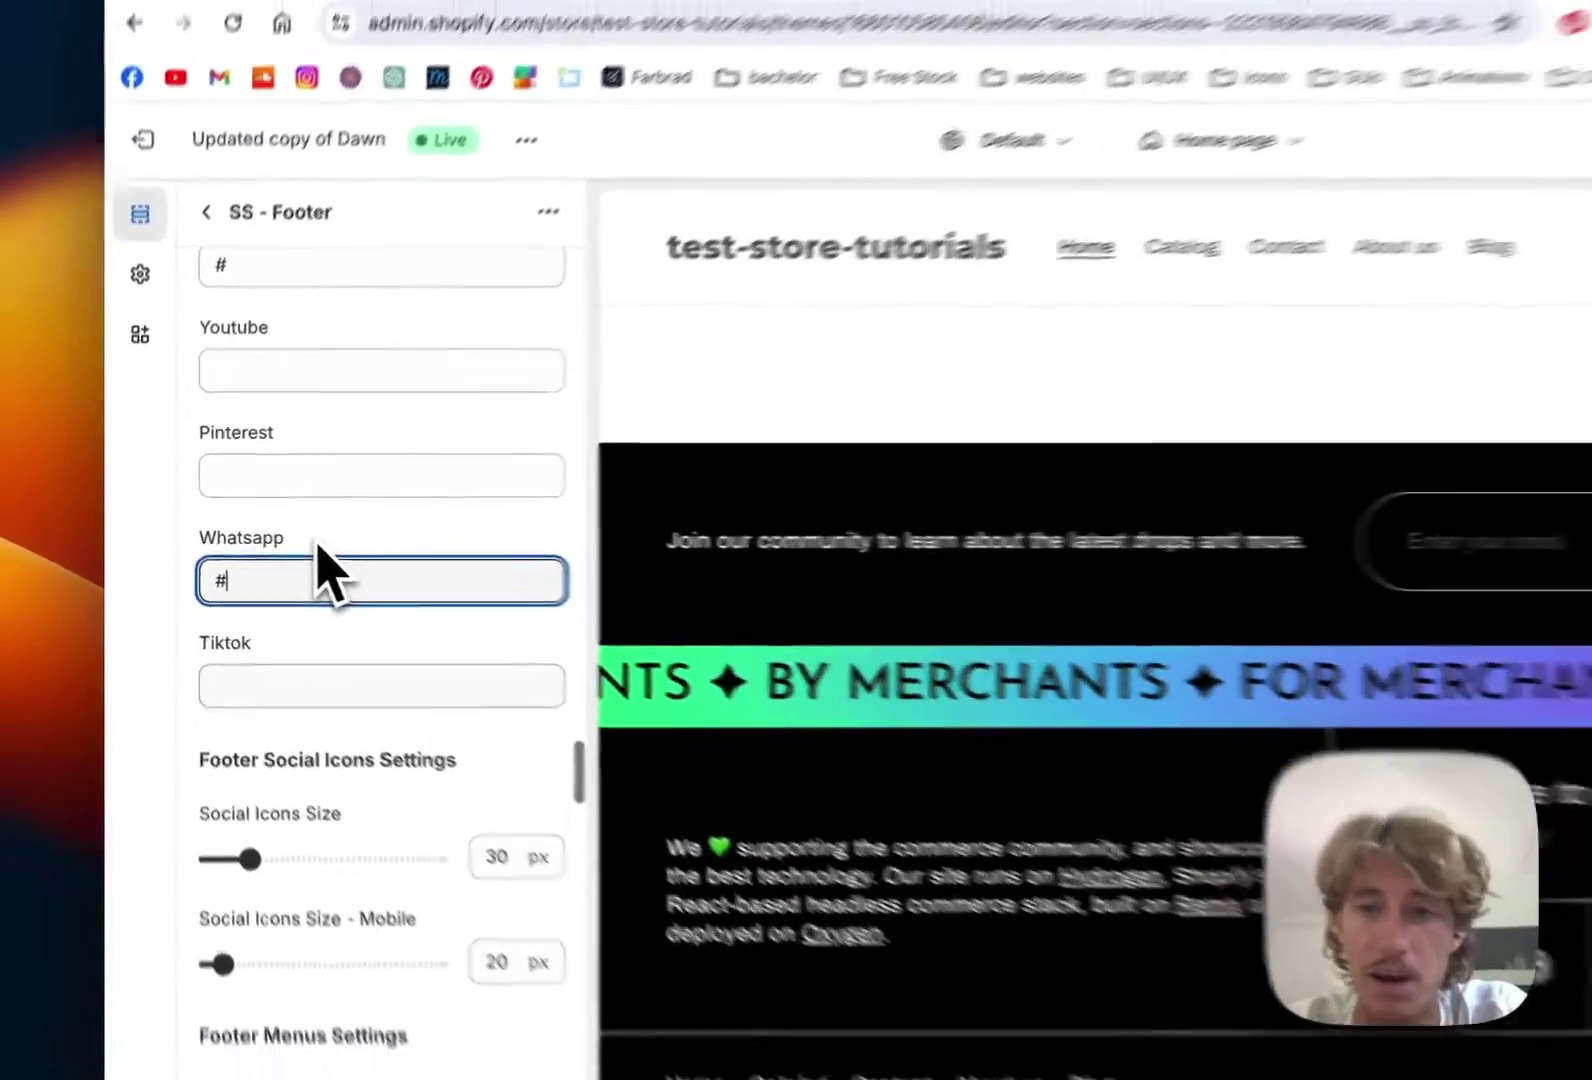
pyautogui.scroll(-4, 258, 535)
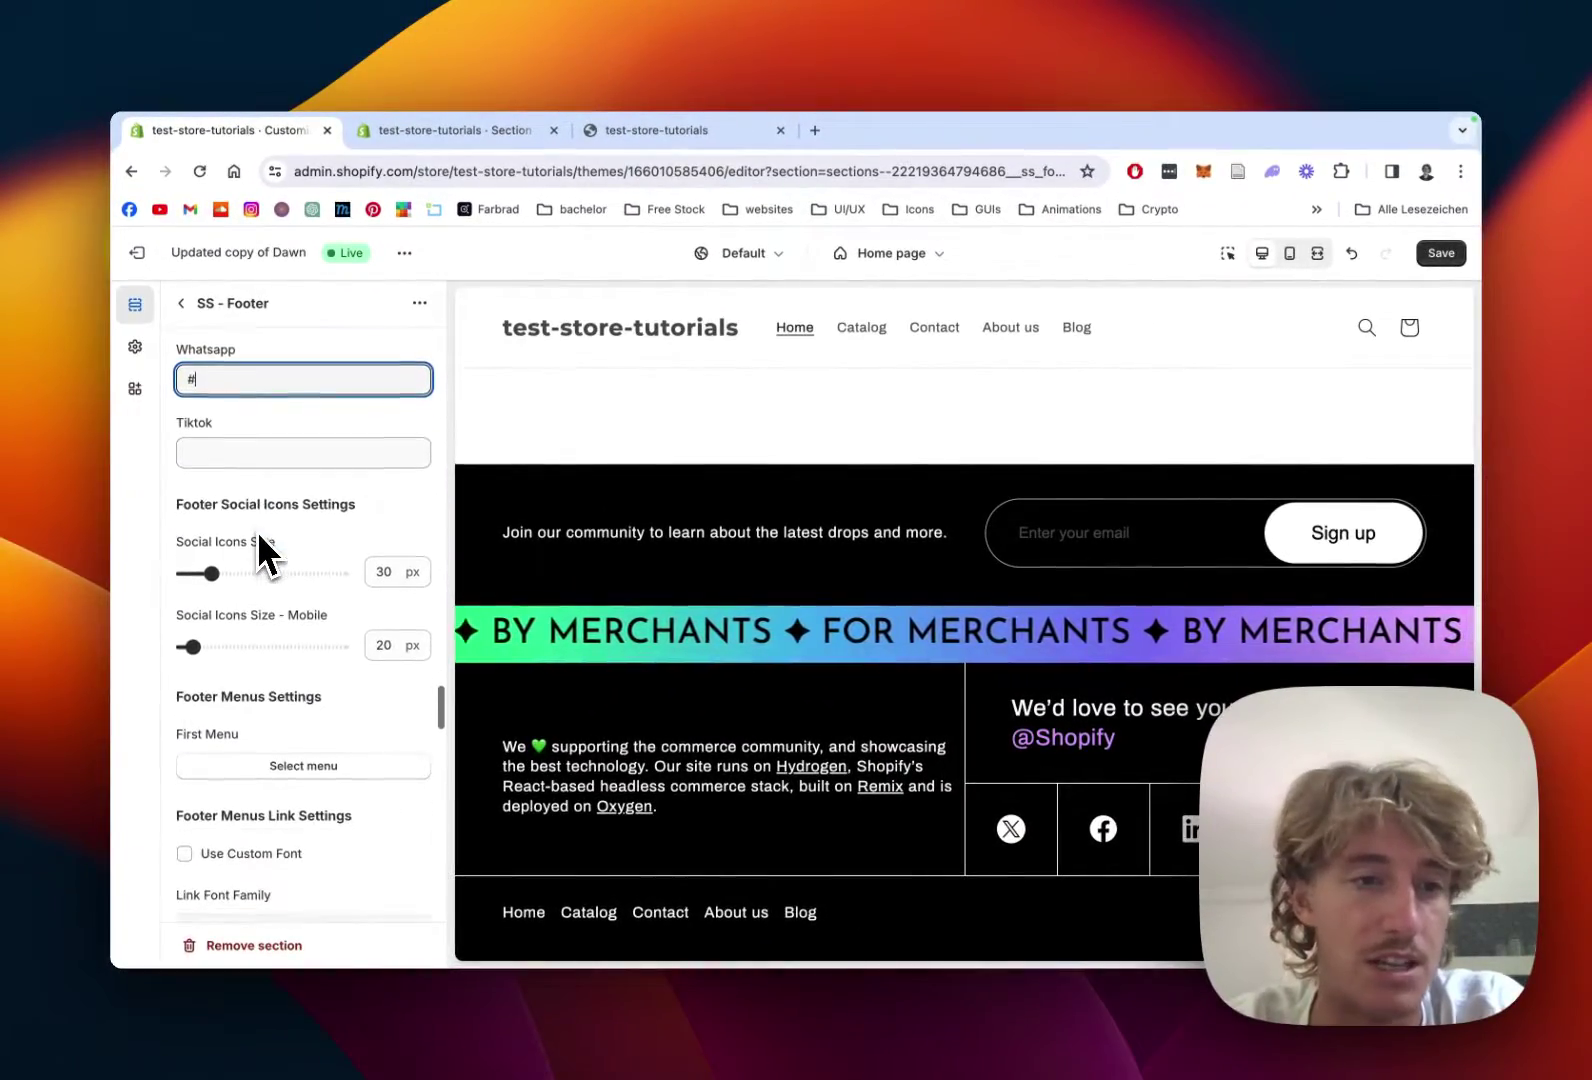
pyautogui.scroll(-3, 258, 537)
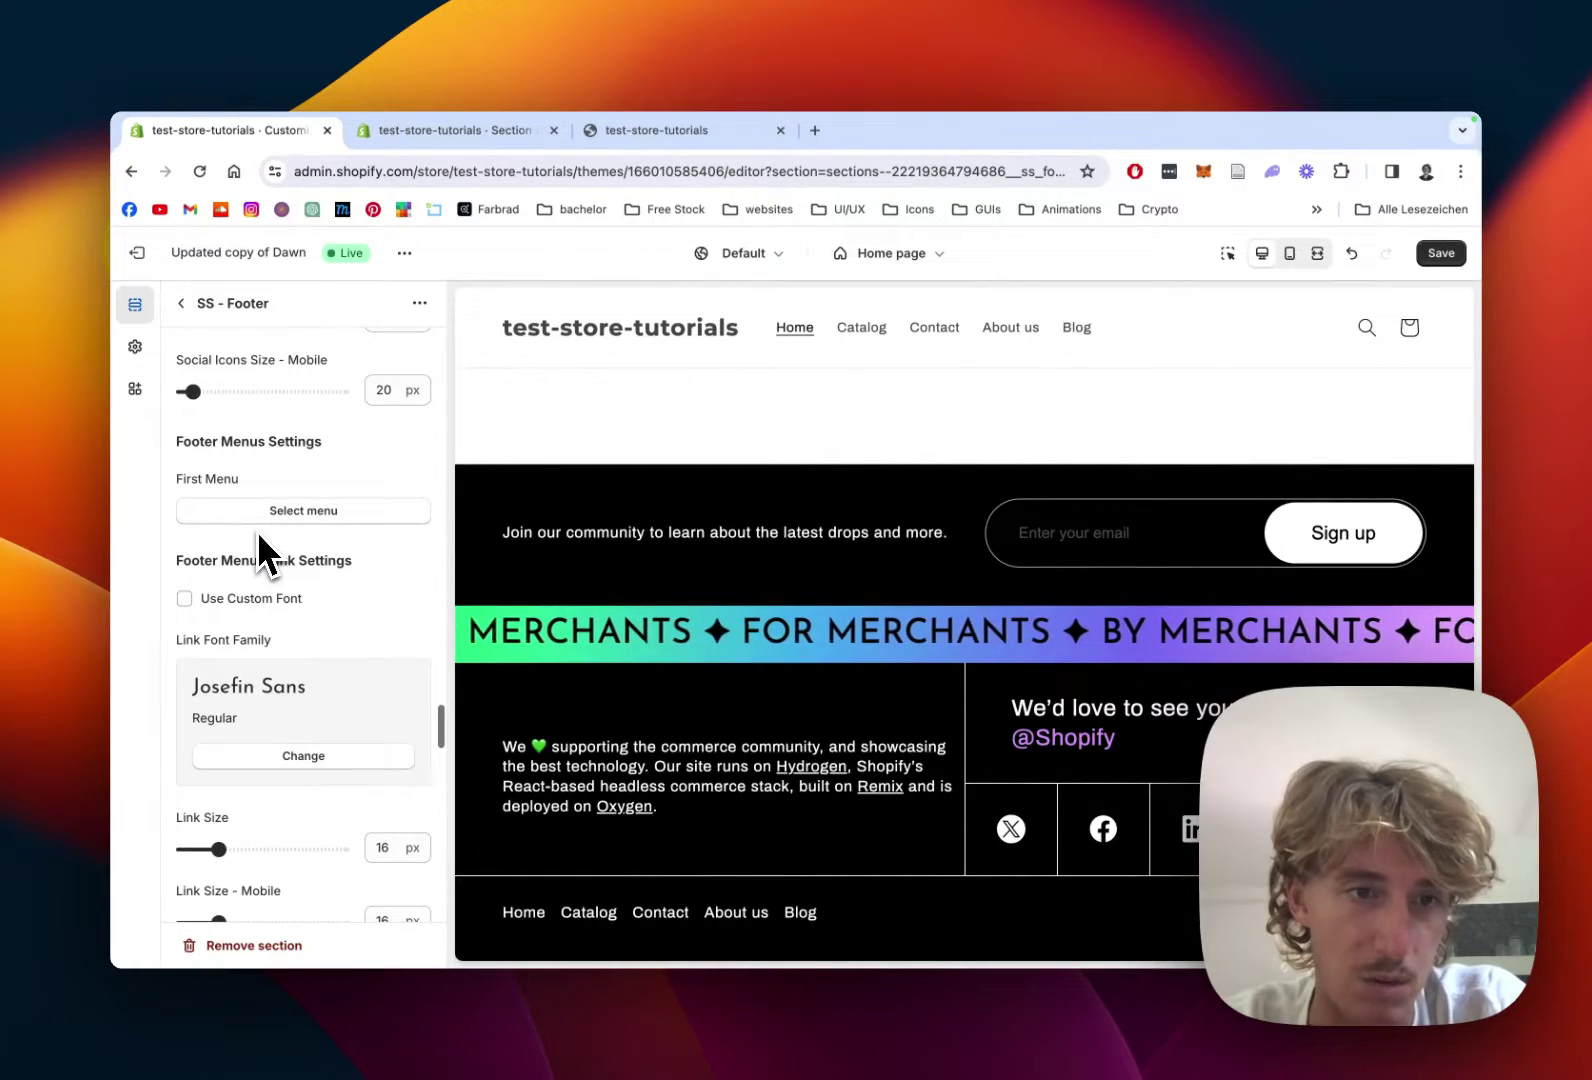
# Change the SS - Footer section background from #000000 to #242833 and save the theme
pyautogui.scroll(-10, 257, 531)
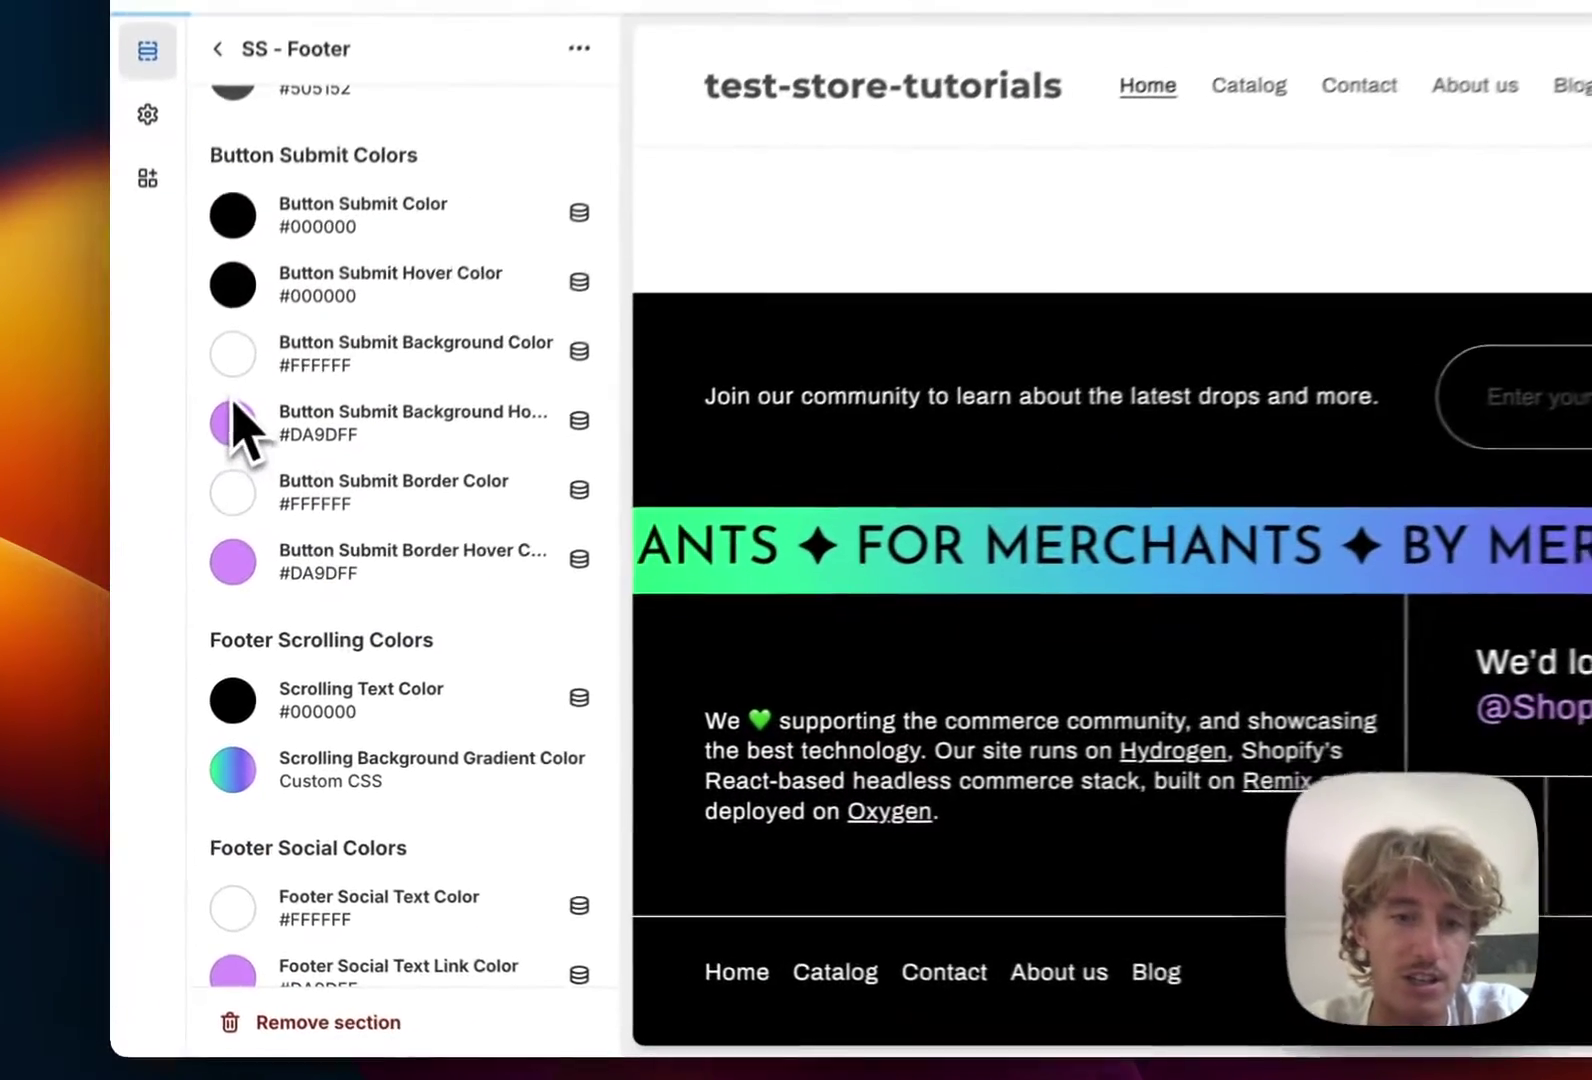
pyautogui.click(191, 549)
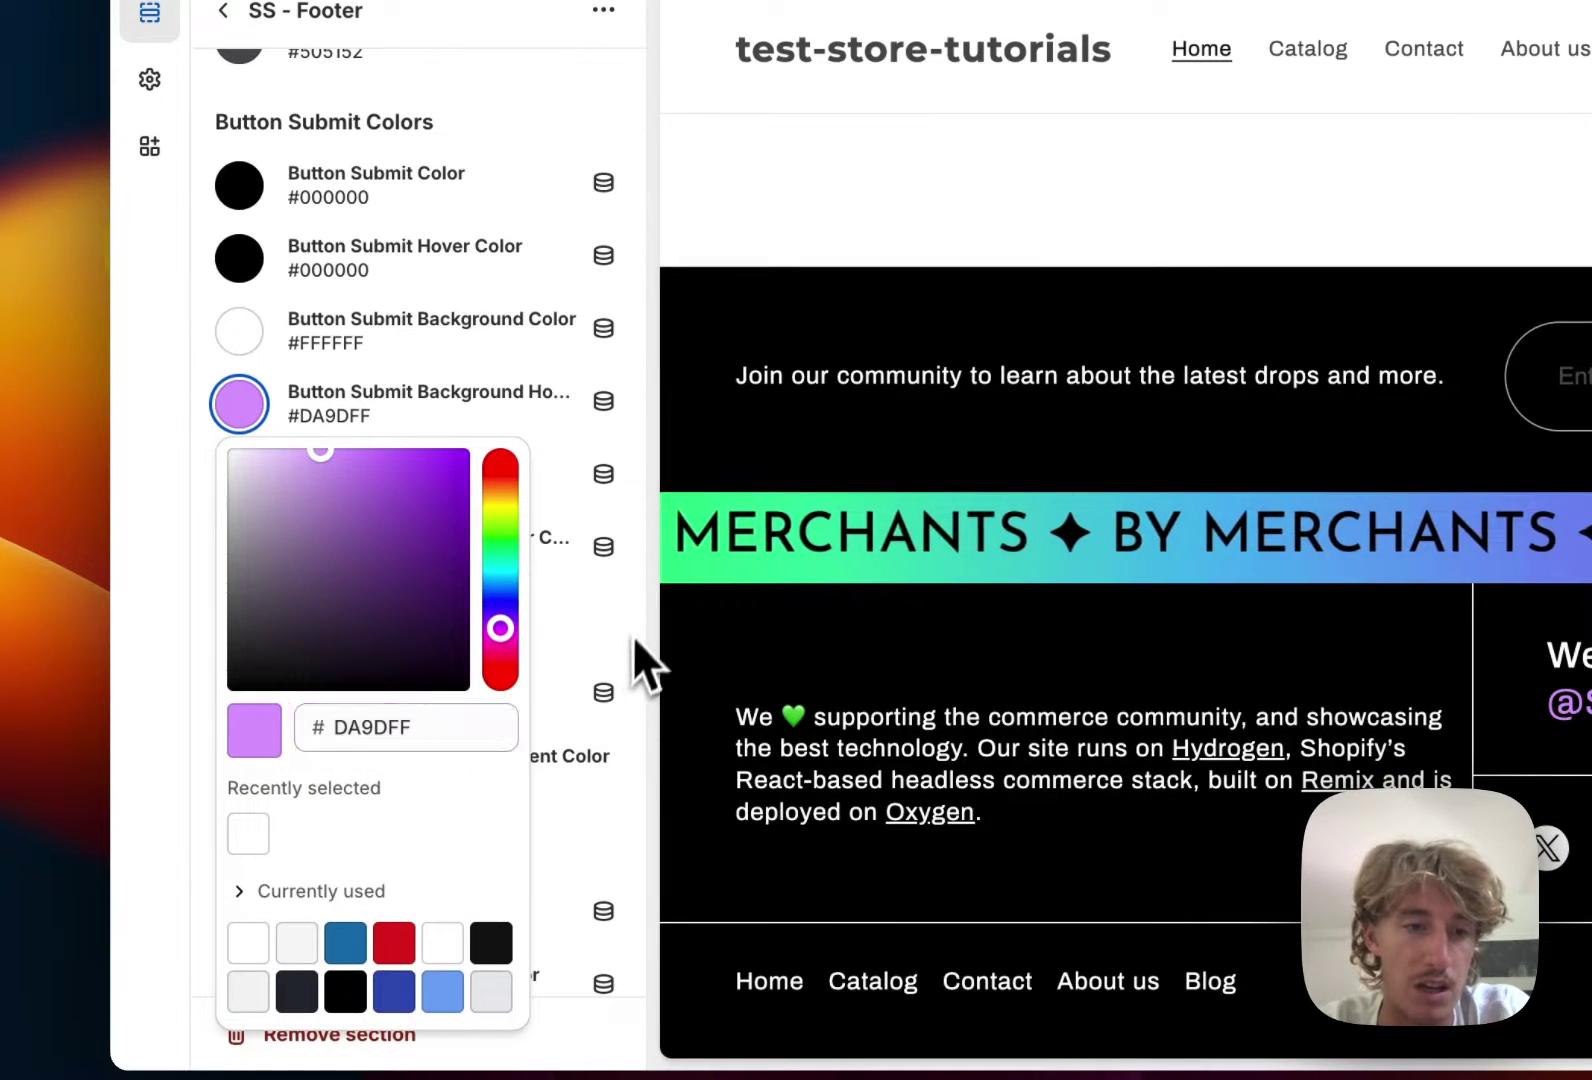
pyautogui.scroll(-10, 634, 640)
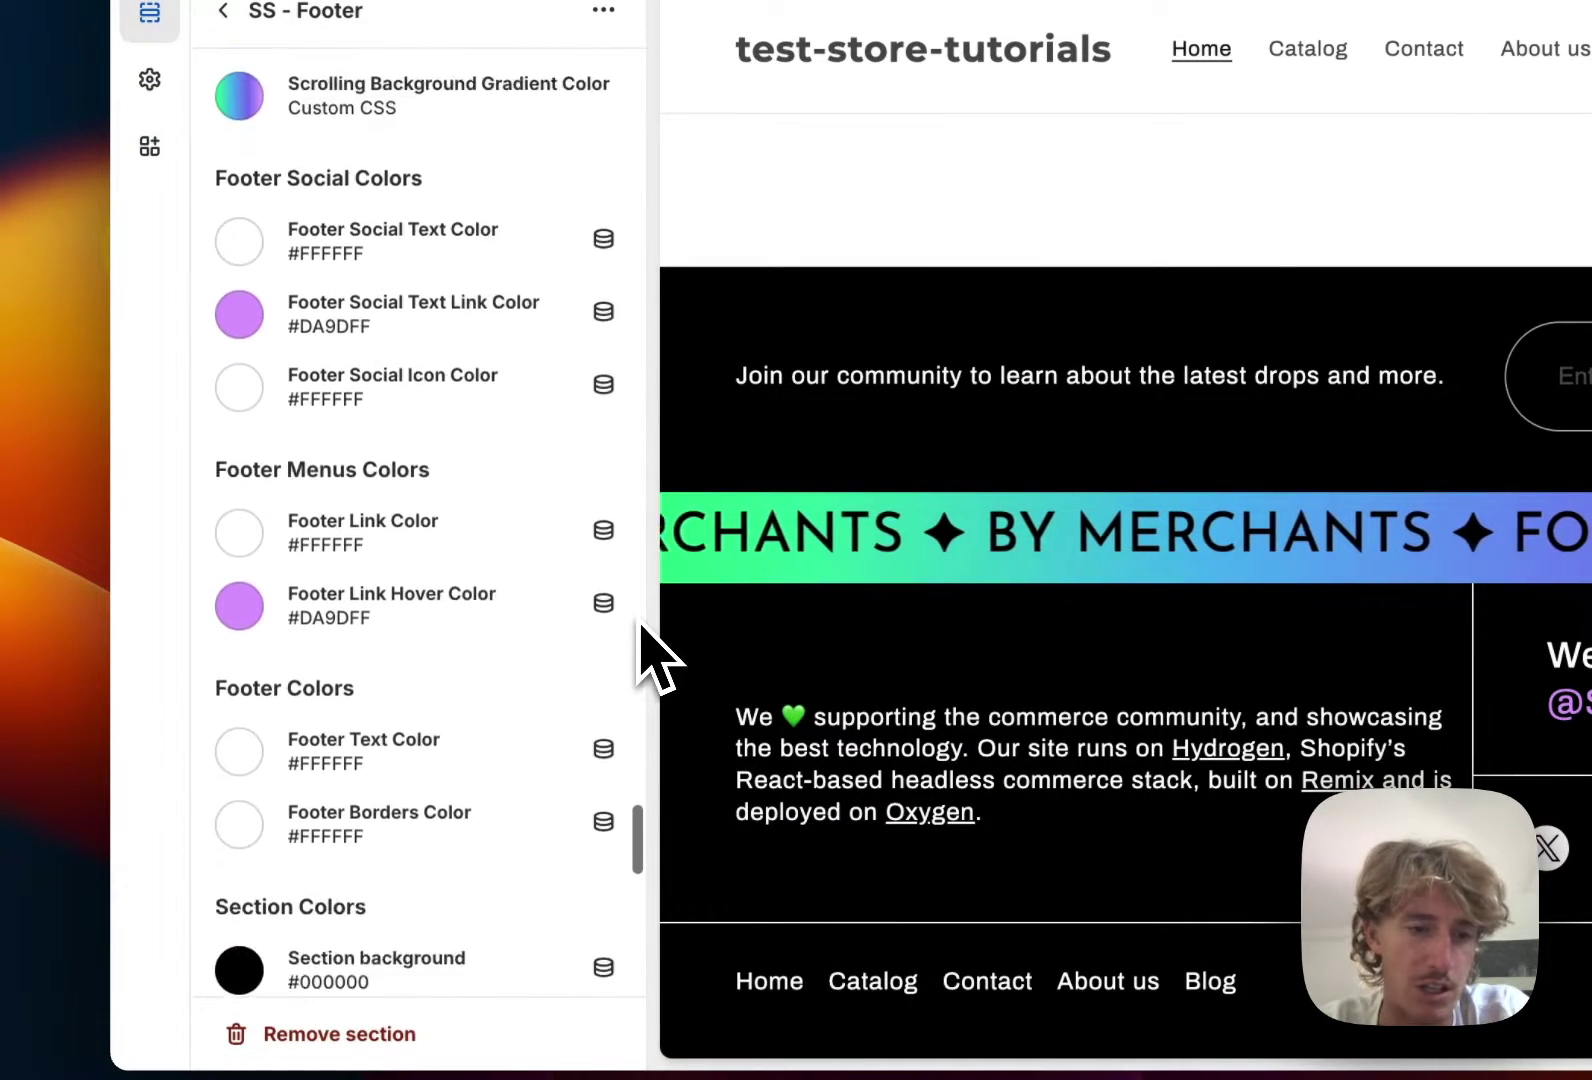
pyautogui.click(240, 700)
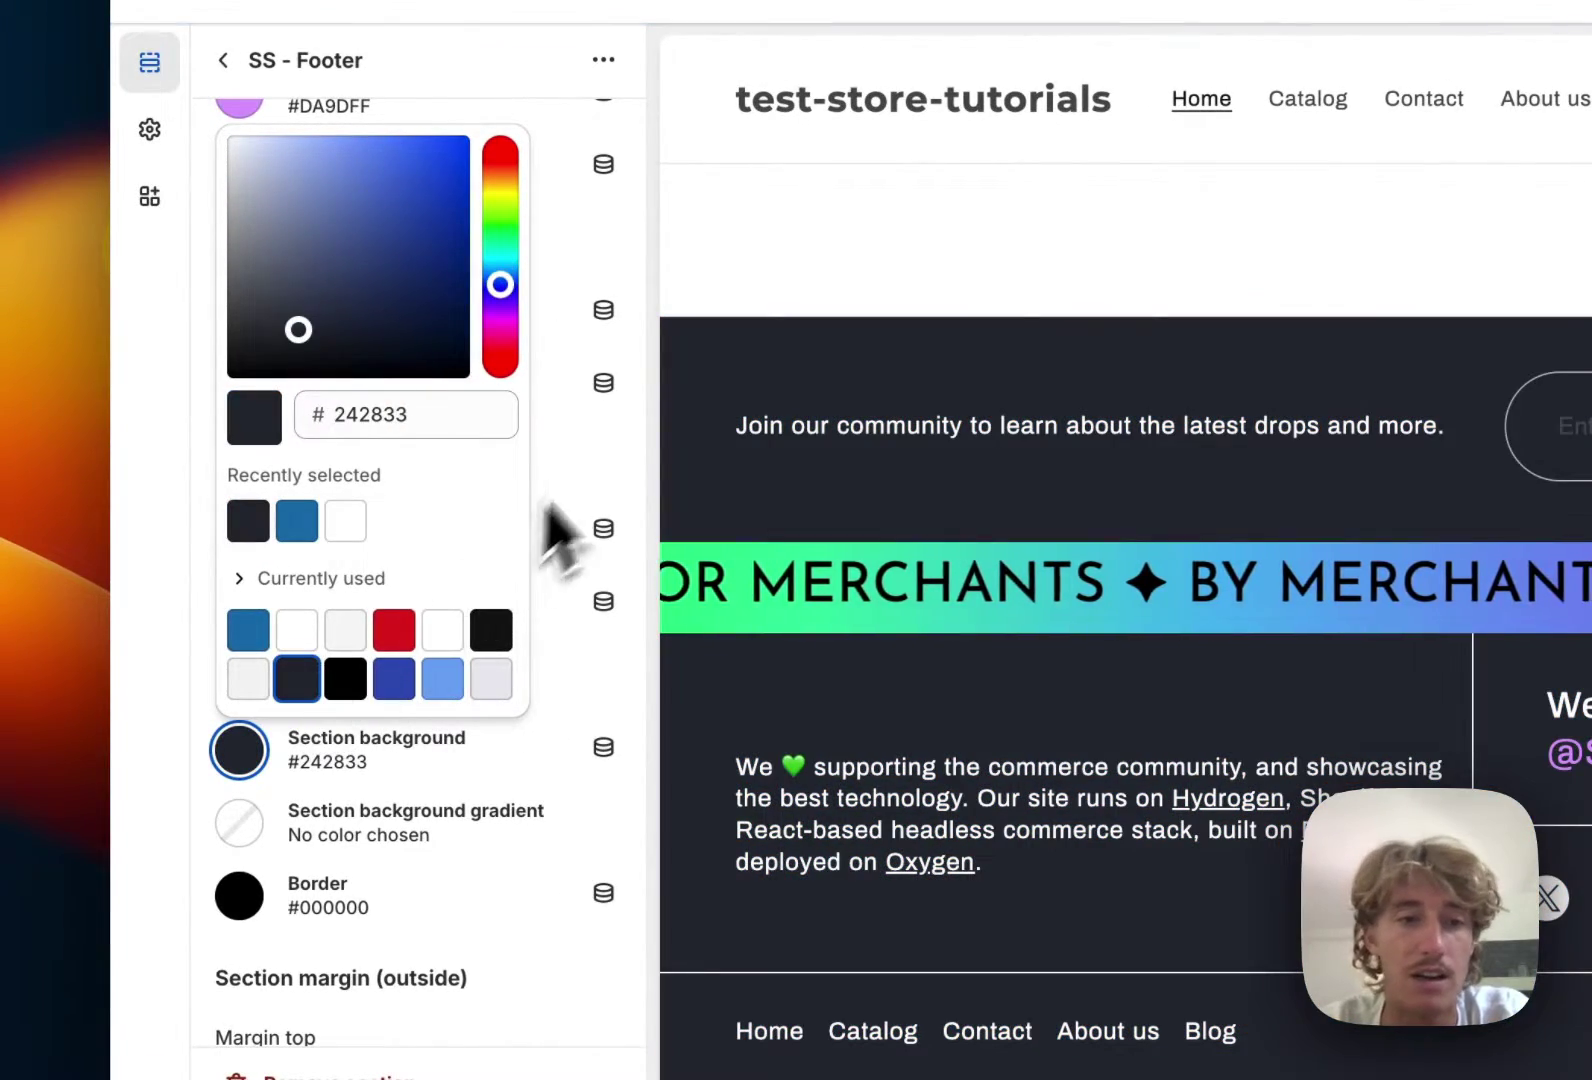
pyautogui.click(555, 530)
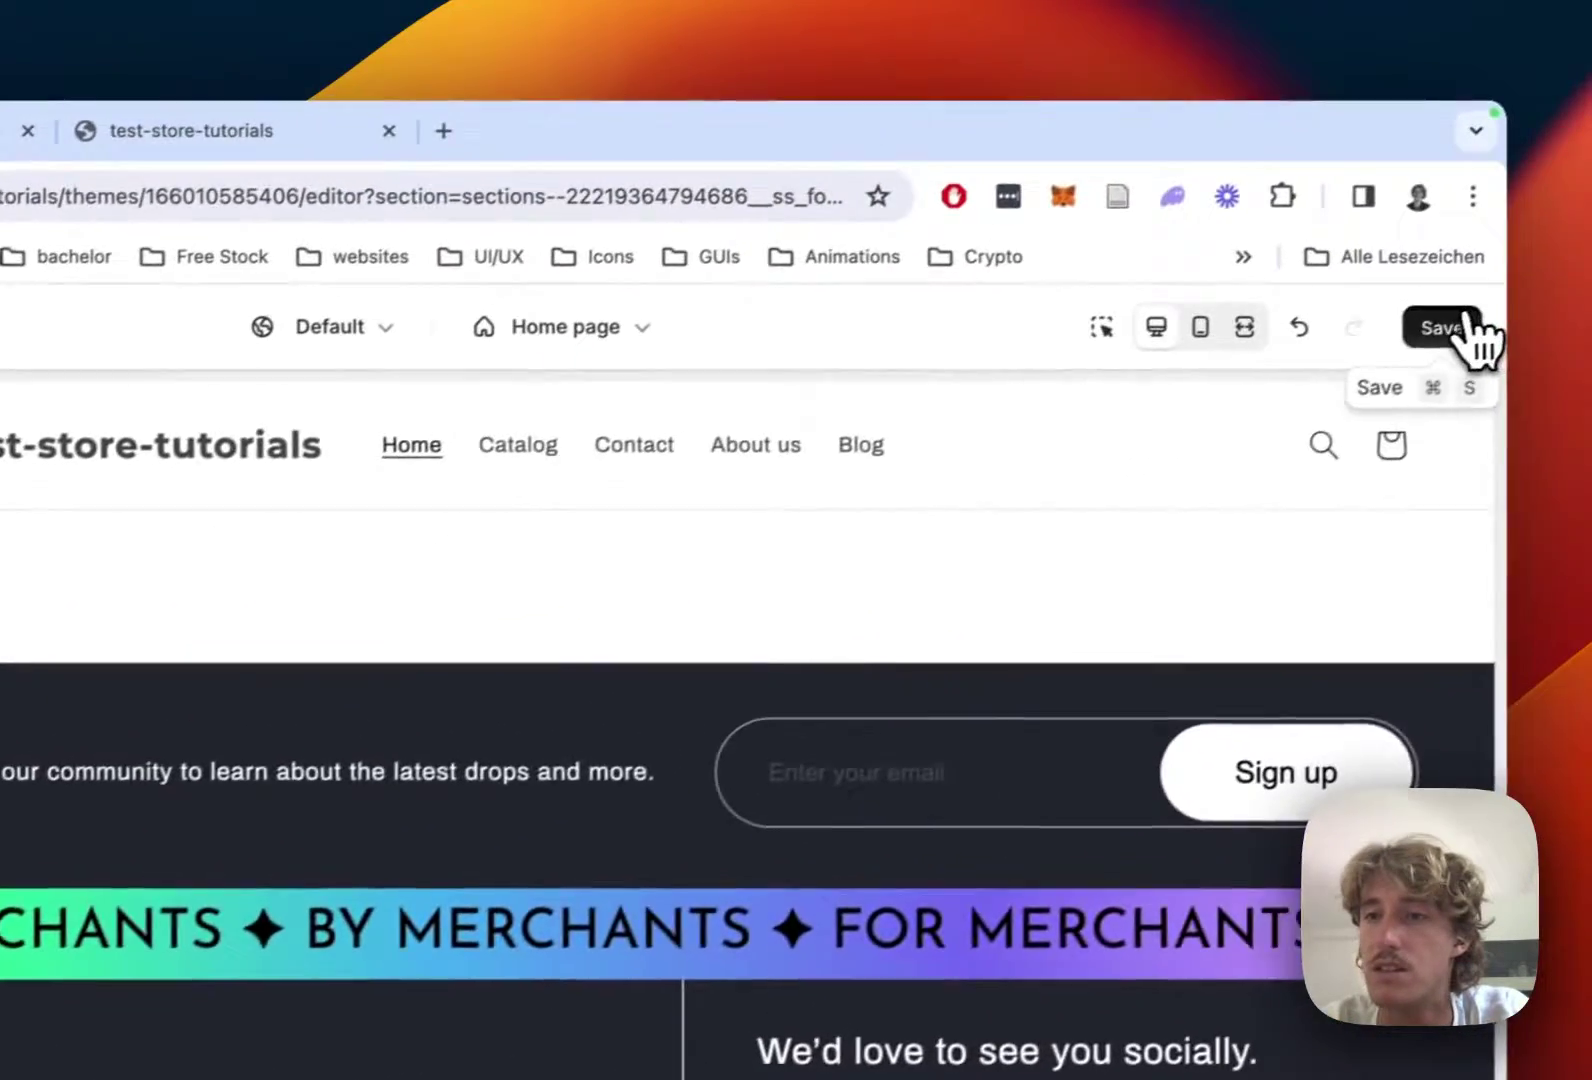
pyautogui.click(1440, 337)
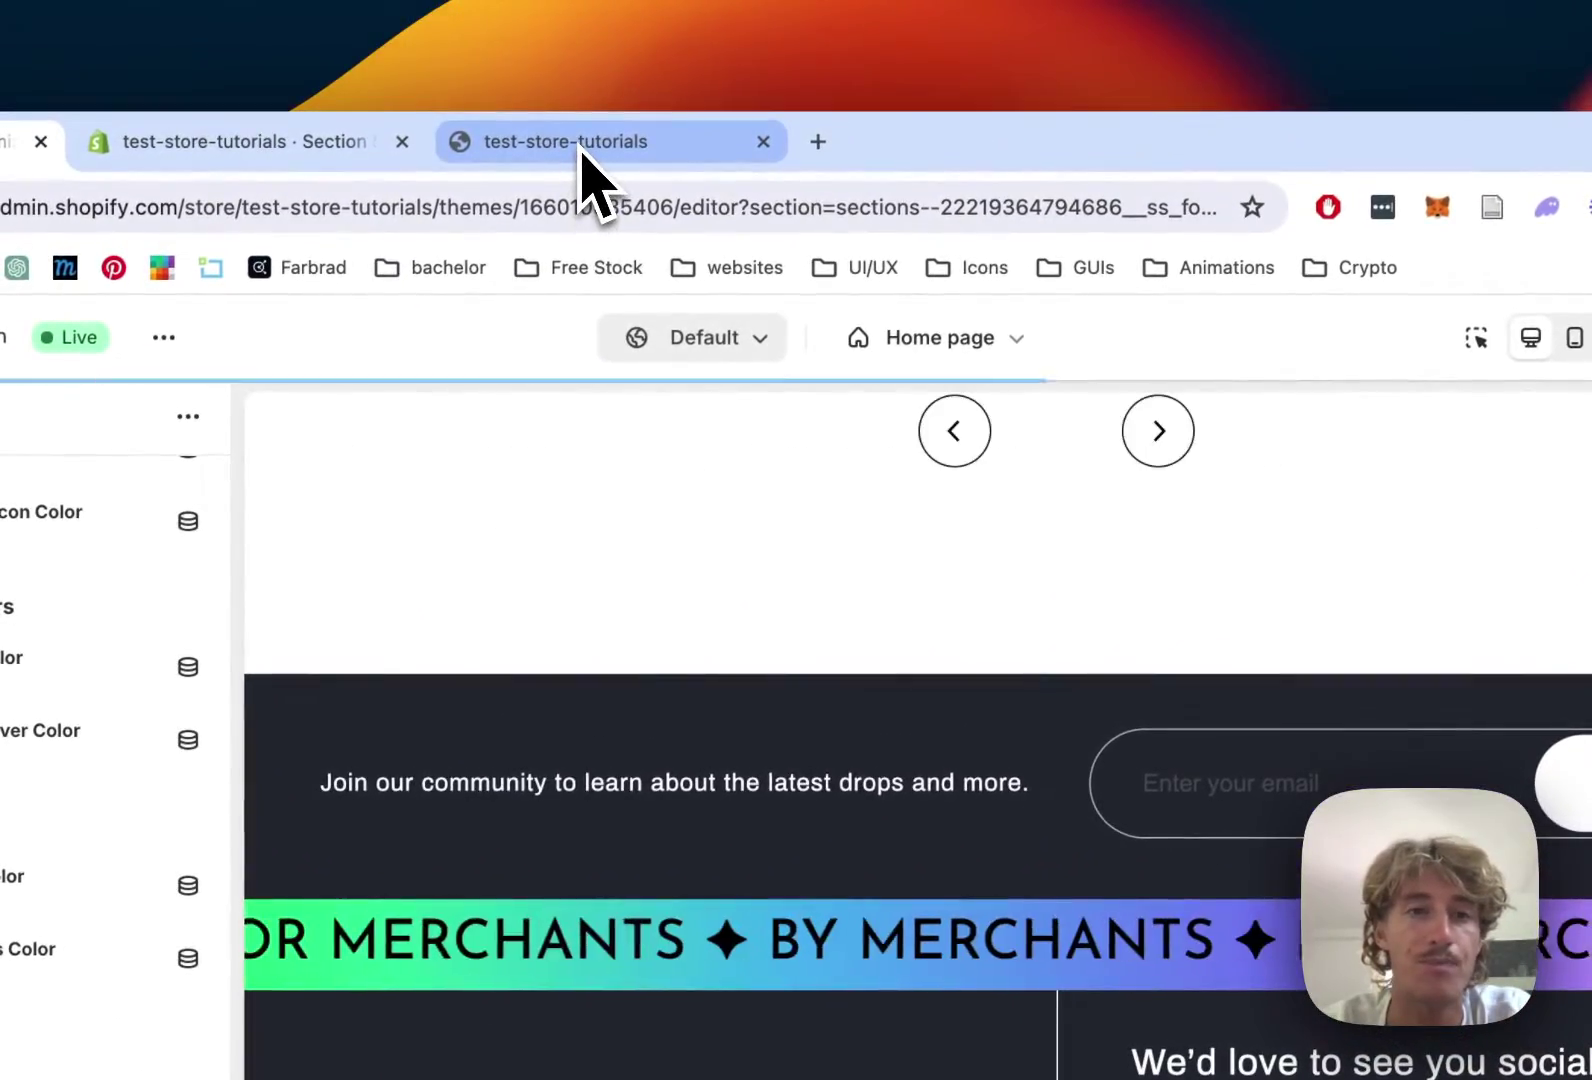
# Reload the live storefront and scroll to the footer to confirm the #242833 background
pyautogui.click(585, 148)
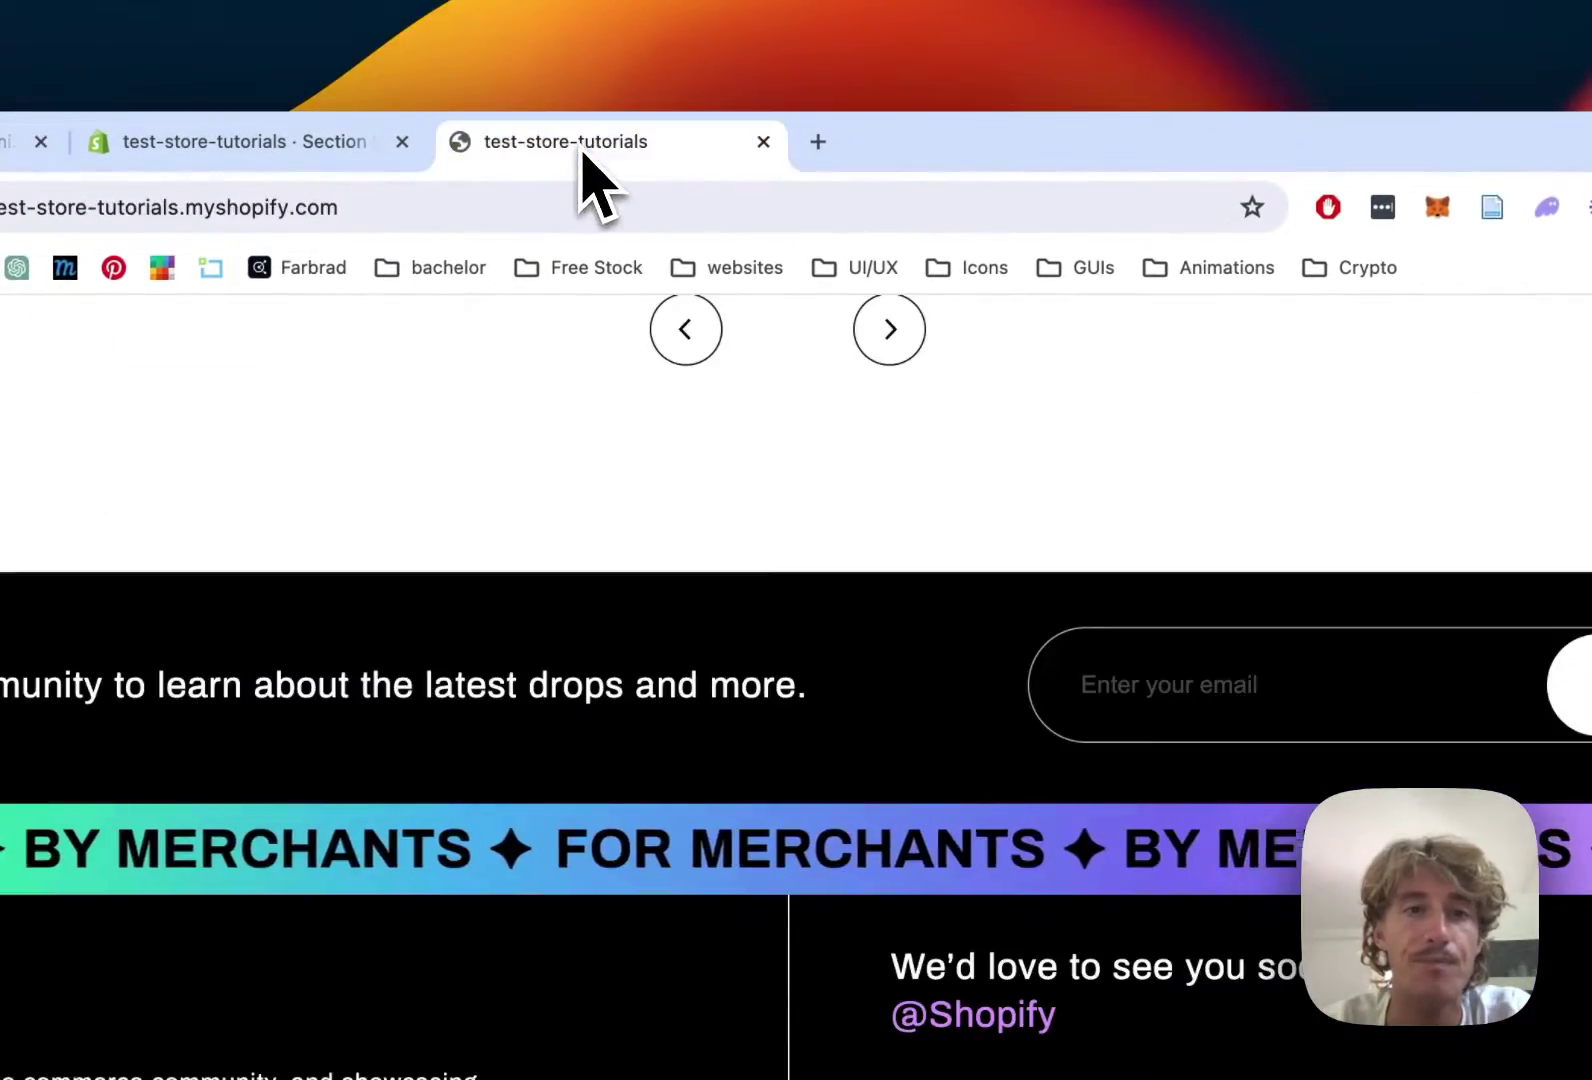
pyautogui.click(160, 205)
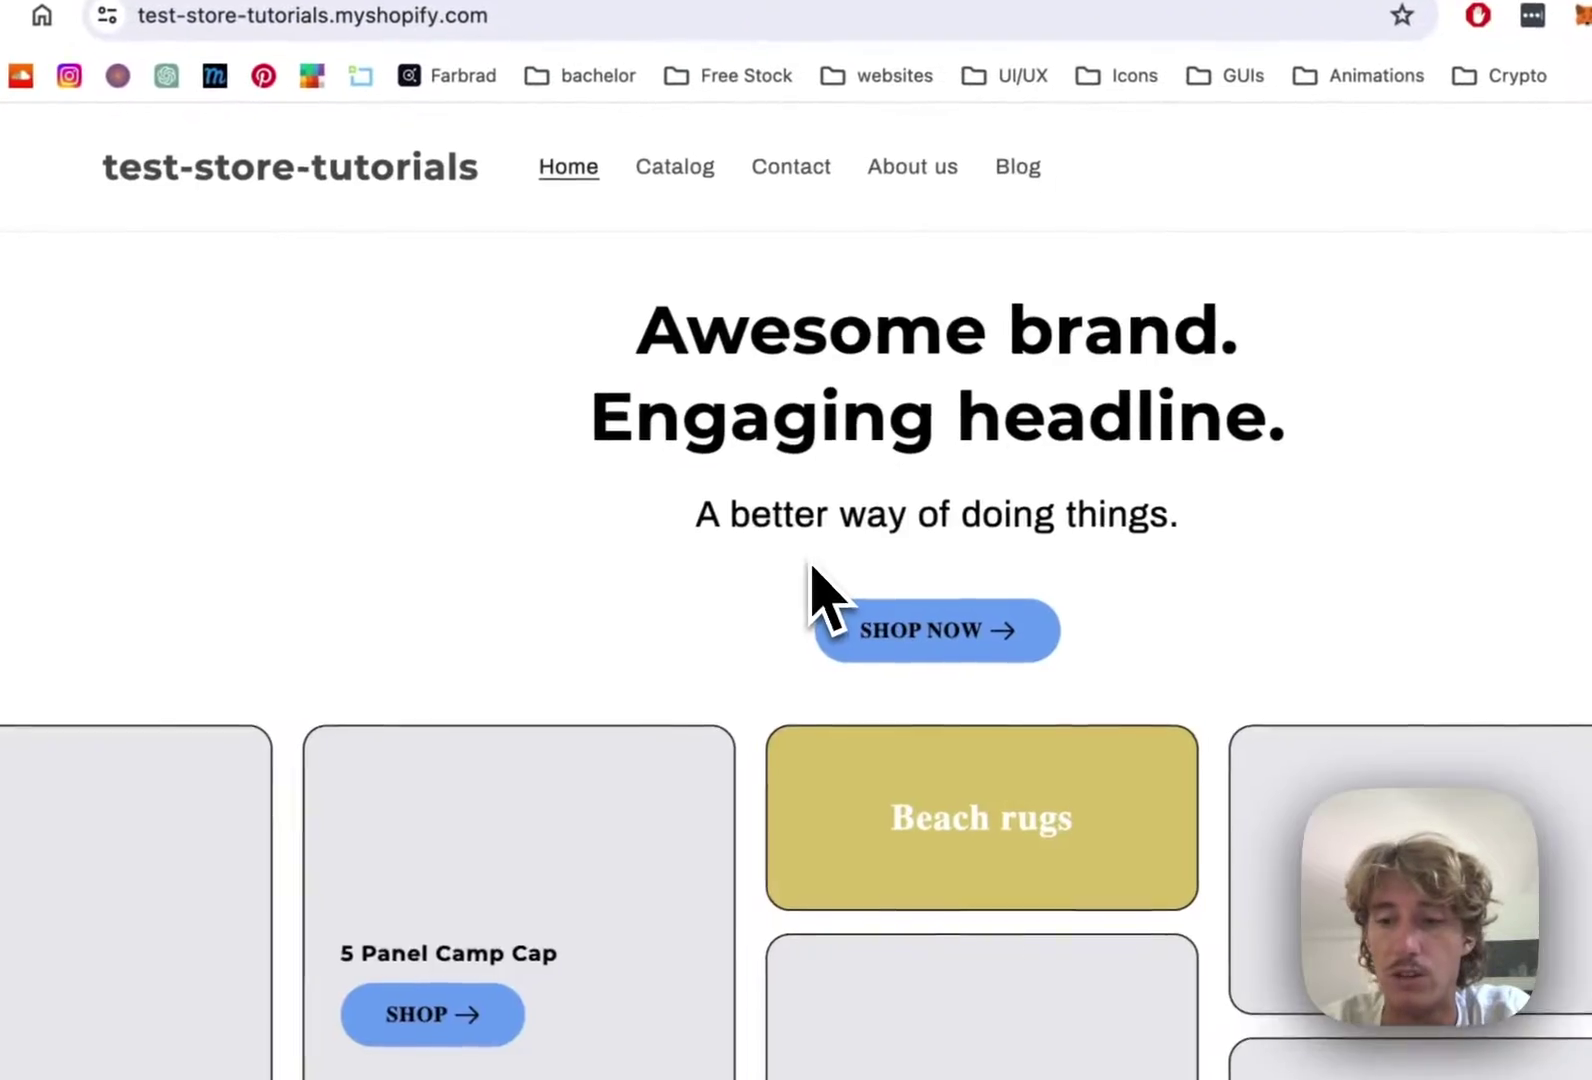
pyautogui.scroll(-15, 836, 582)
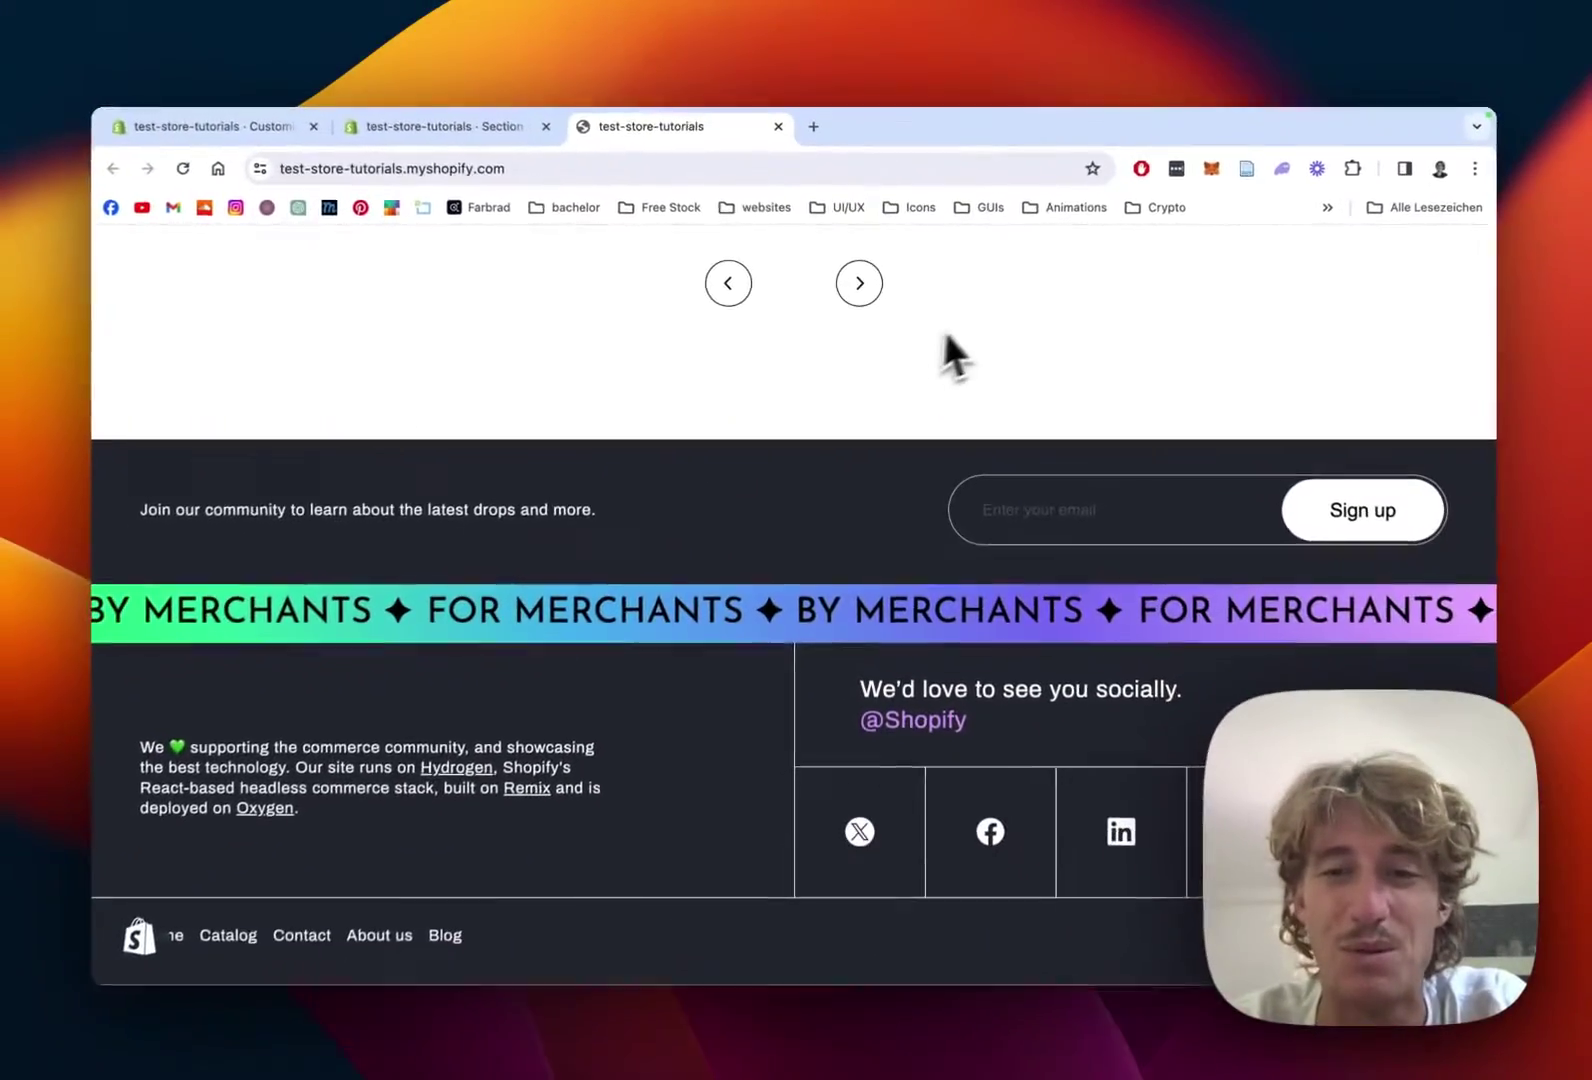
pyautogui.scroll(1, 1034, 319)
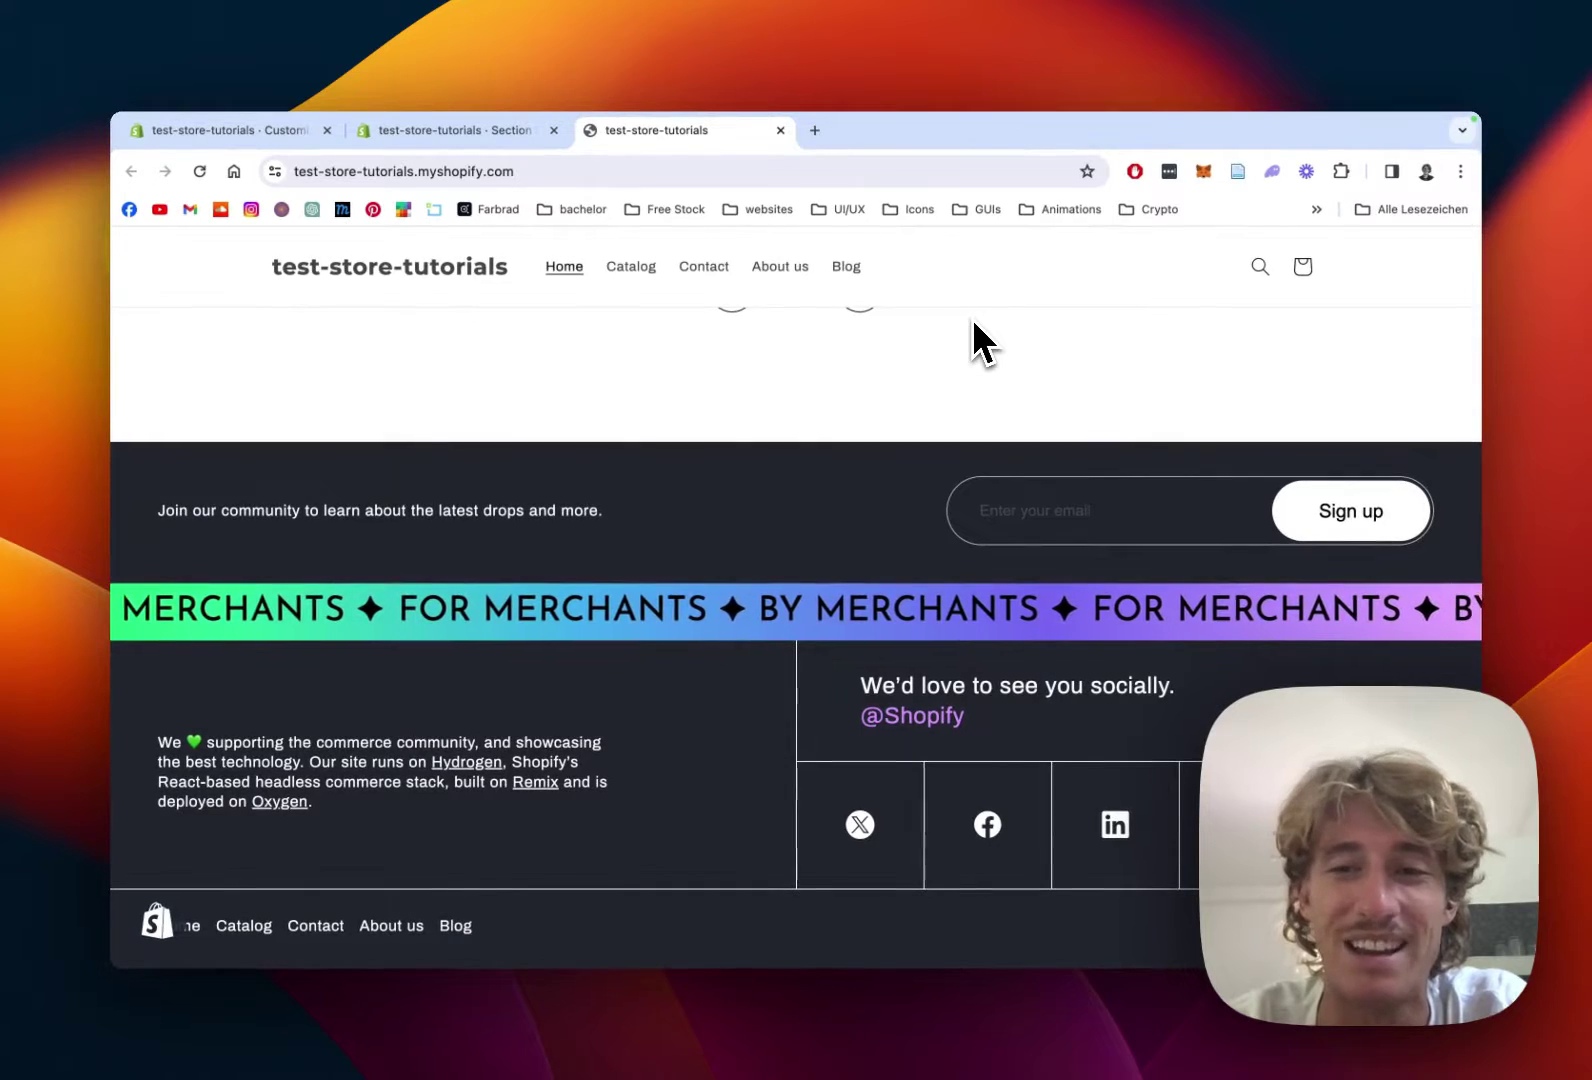